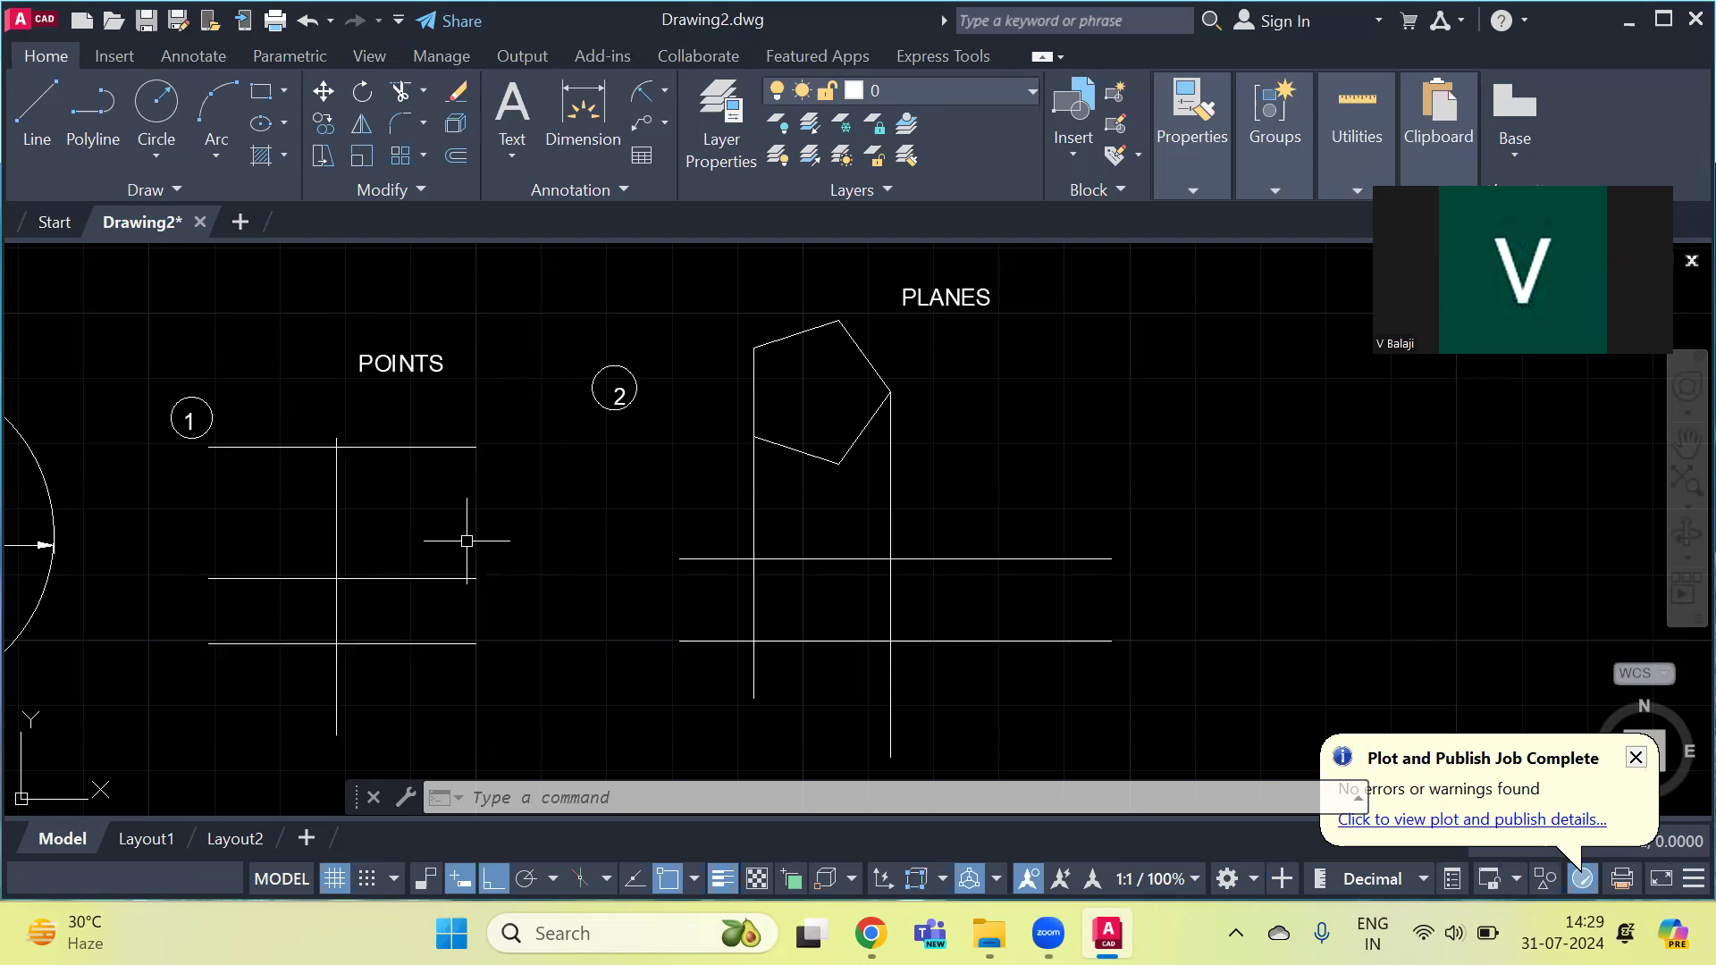
Step: Set the point style to a circle with a diagonal cross, sized 5 in absolute units
text(PTY)
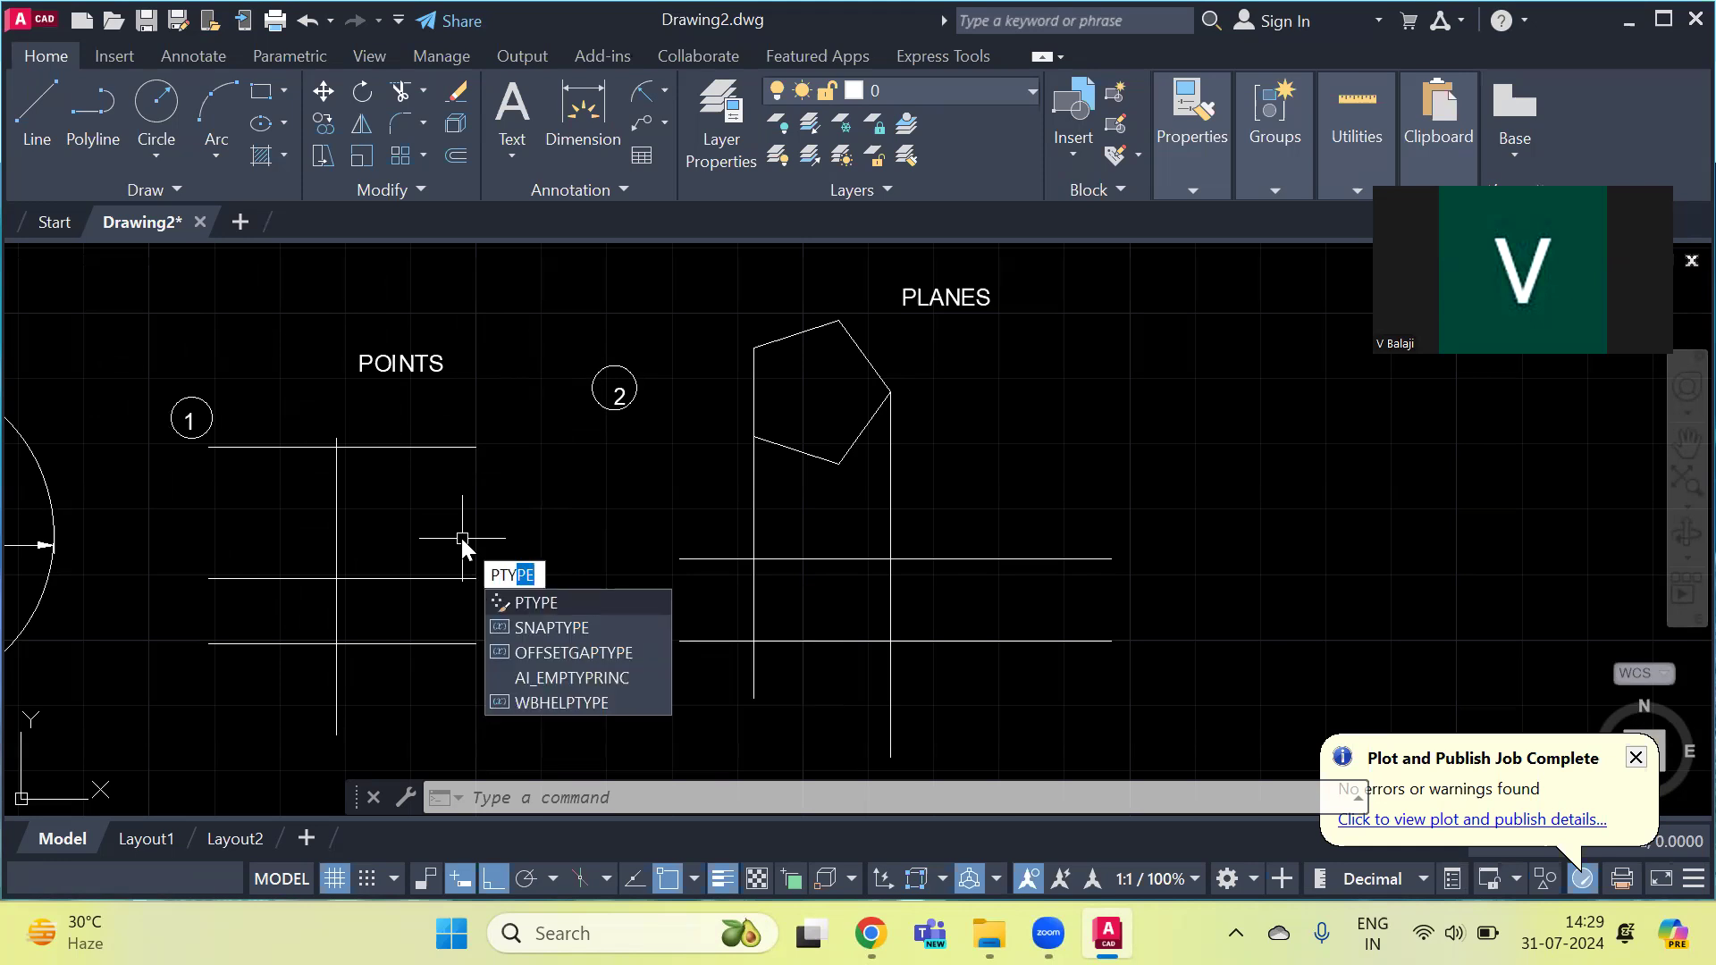
key(Return)
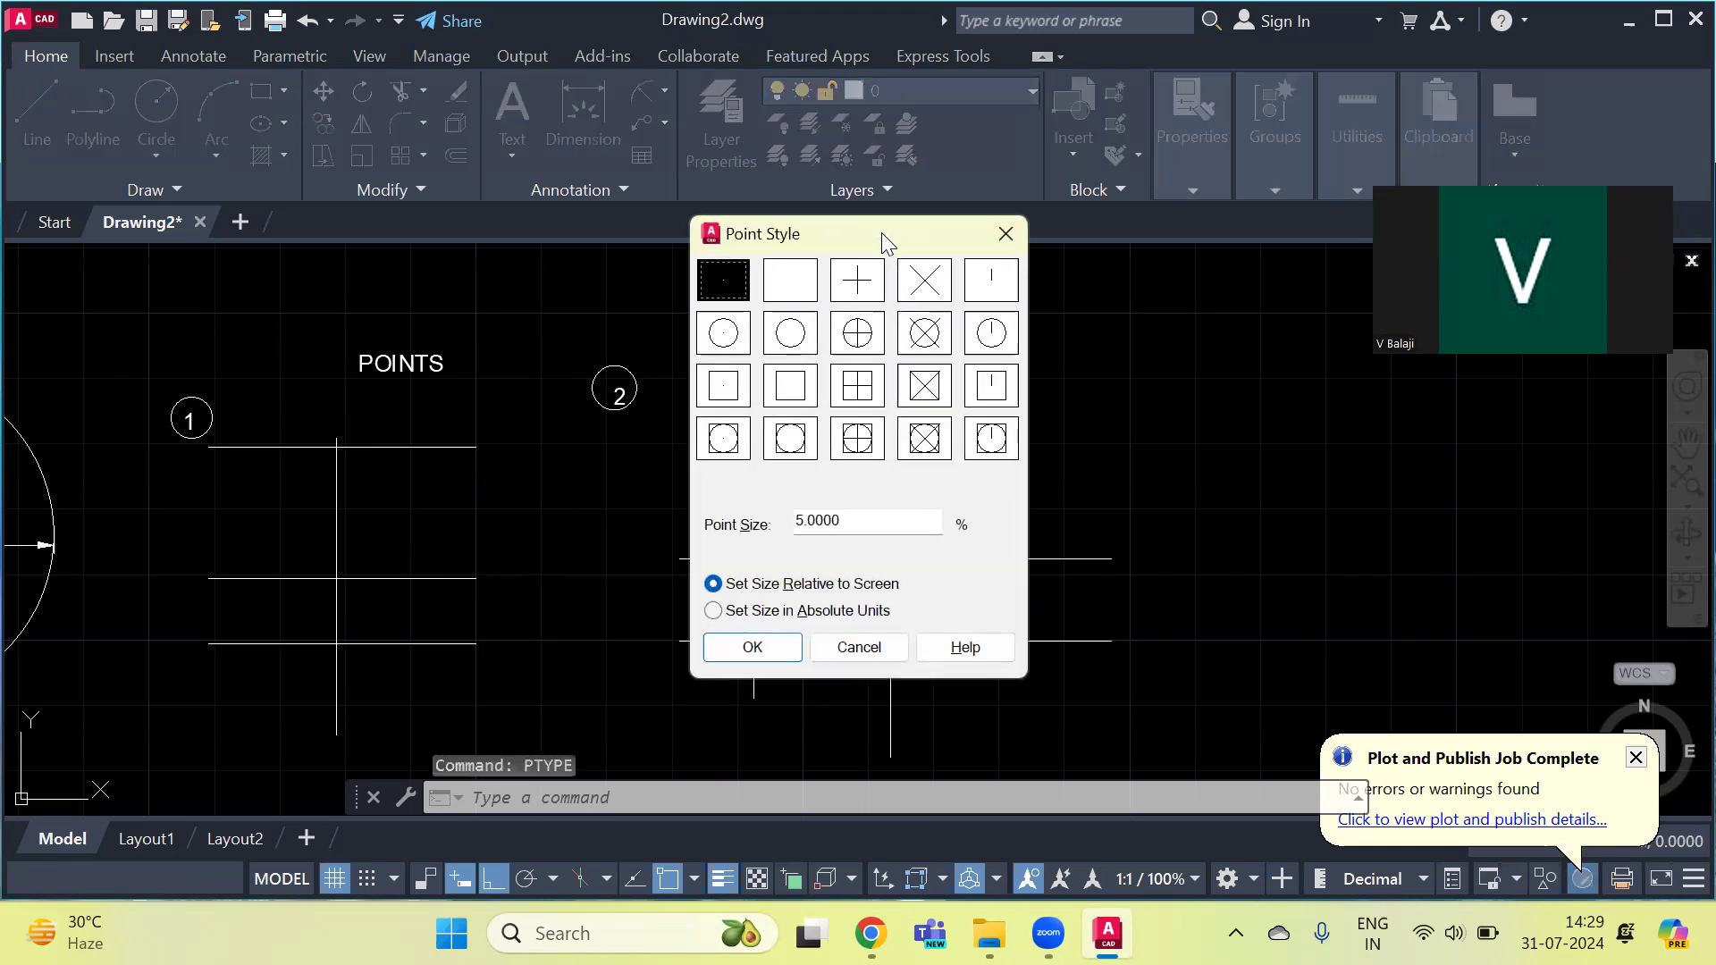
click(924, 333)
click(856, 520)
drag(856, 520, 740, 523)
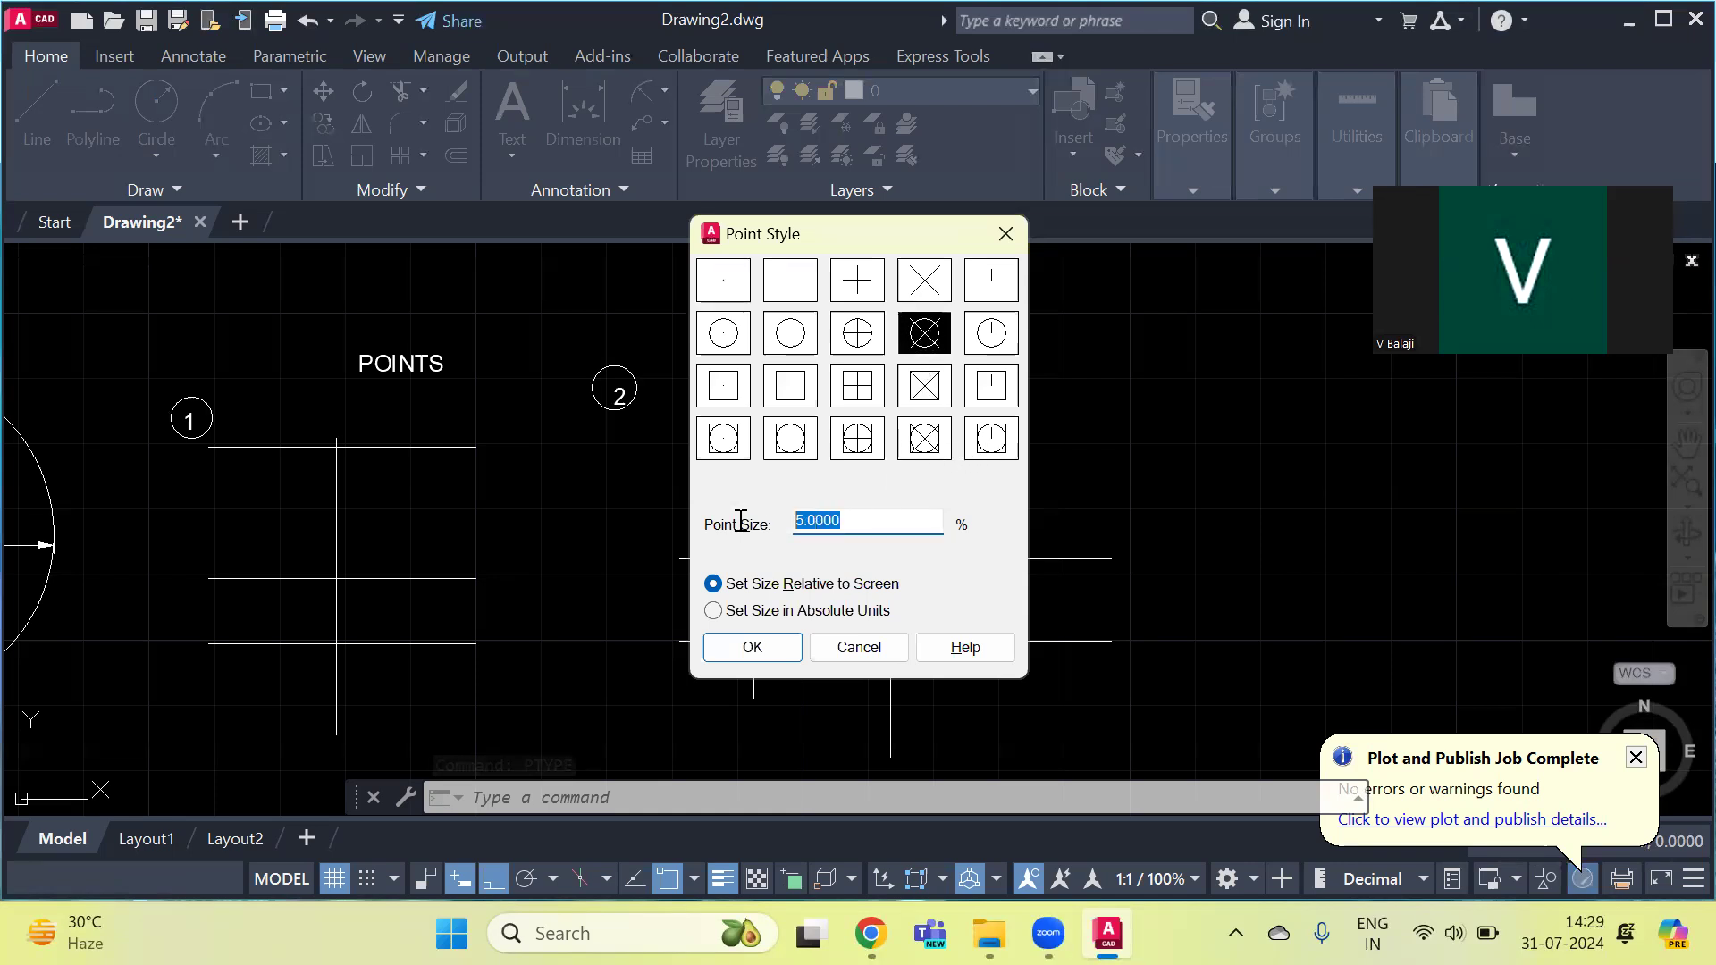
text(5)
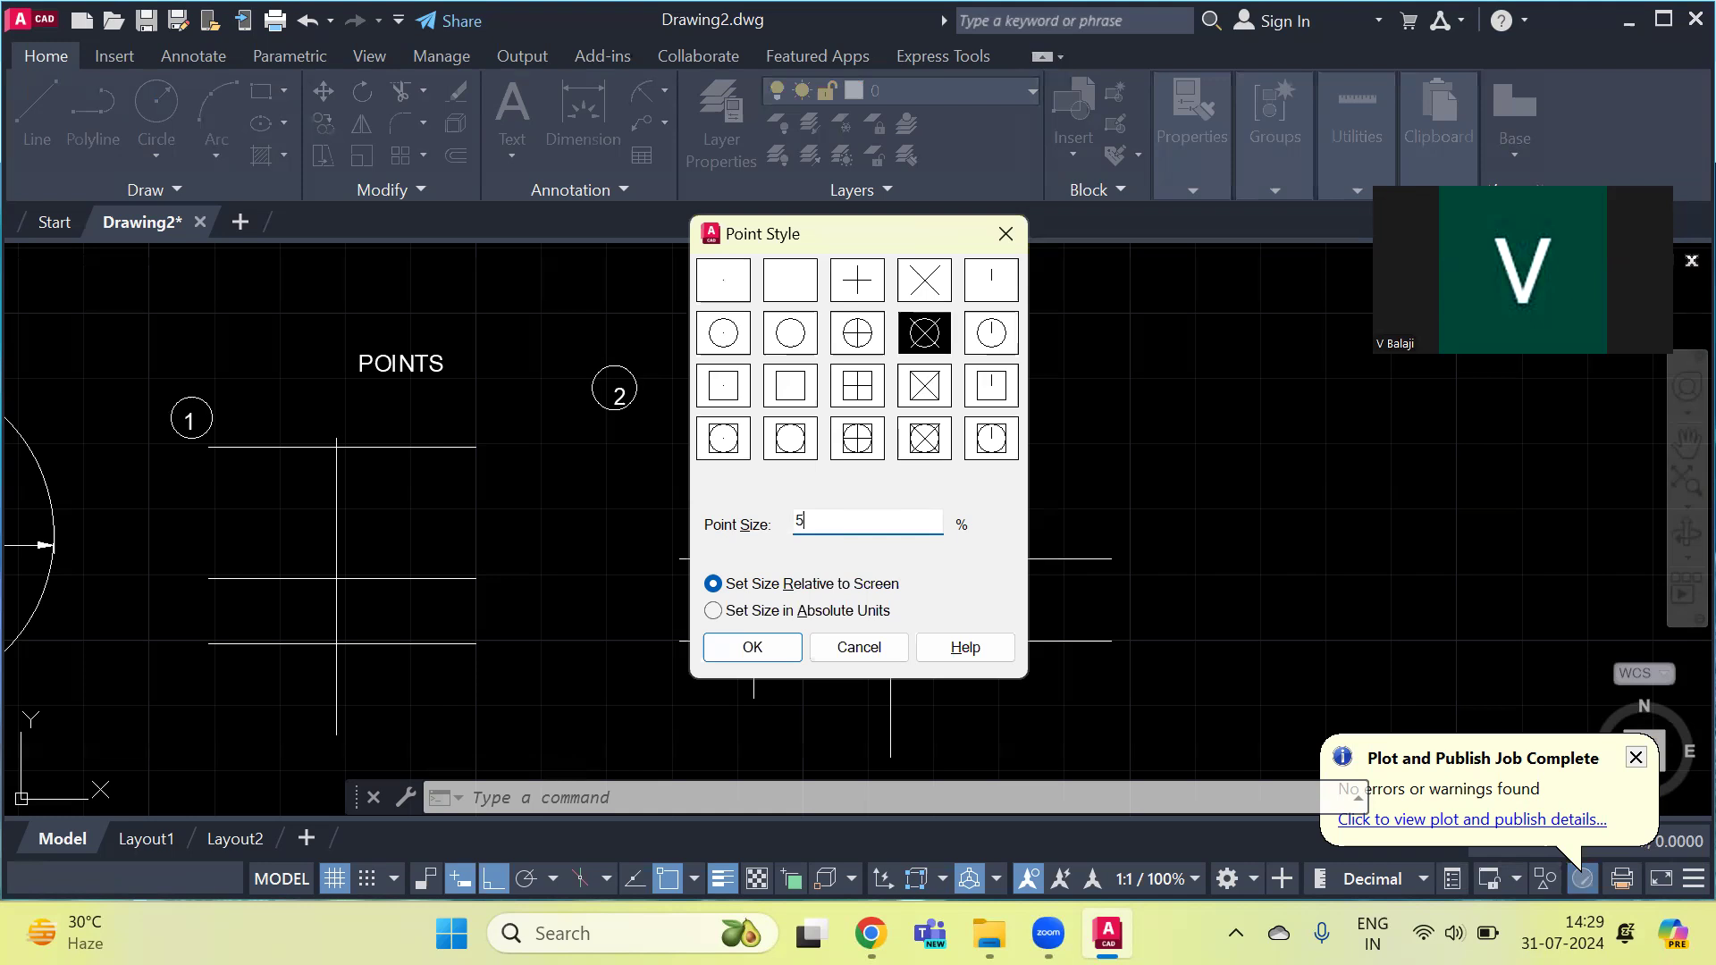
click(799, 610)
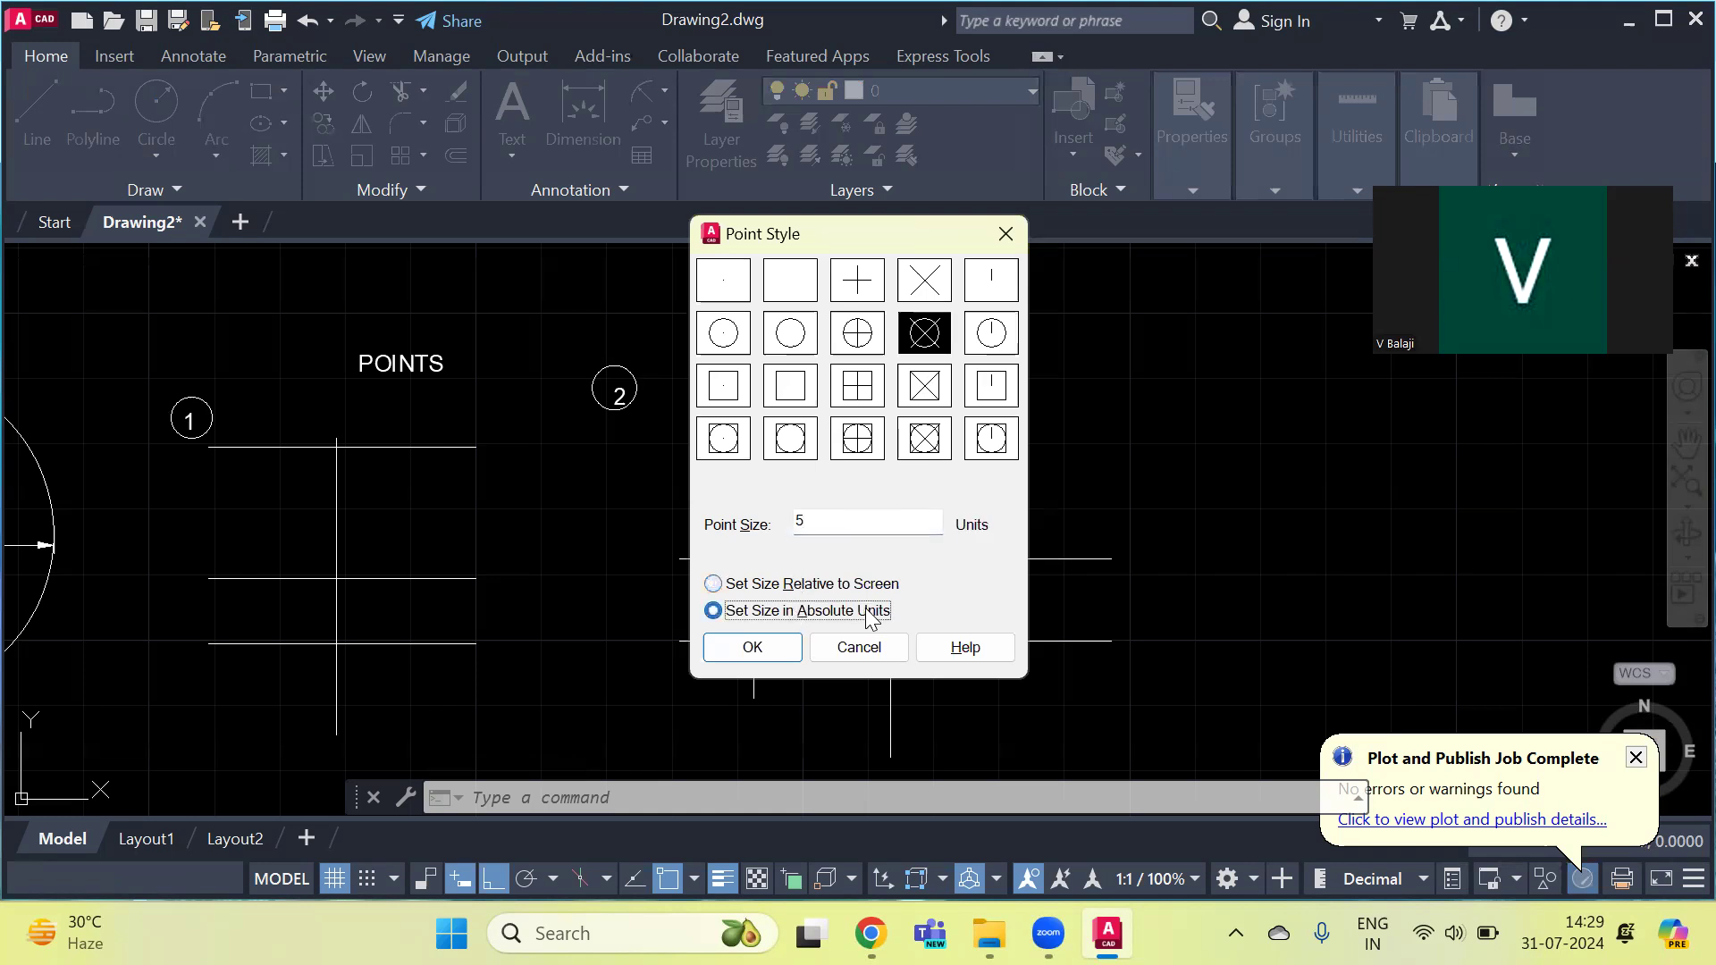
click(761, 647)
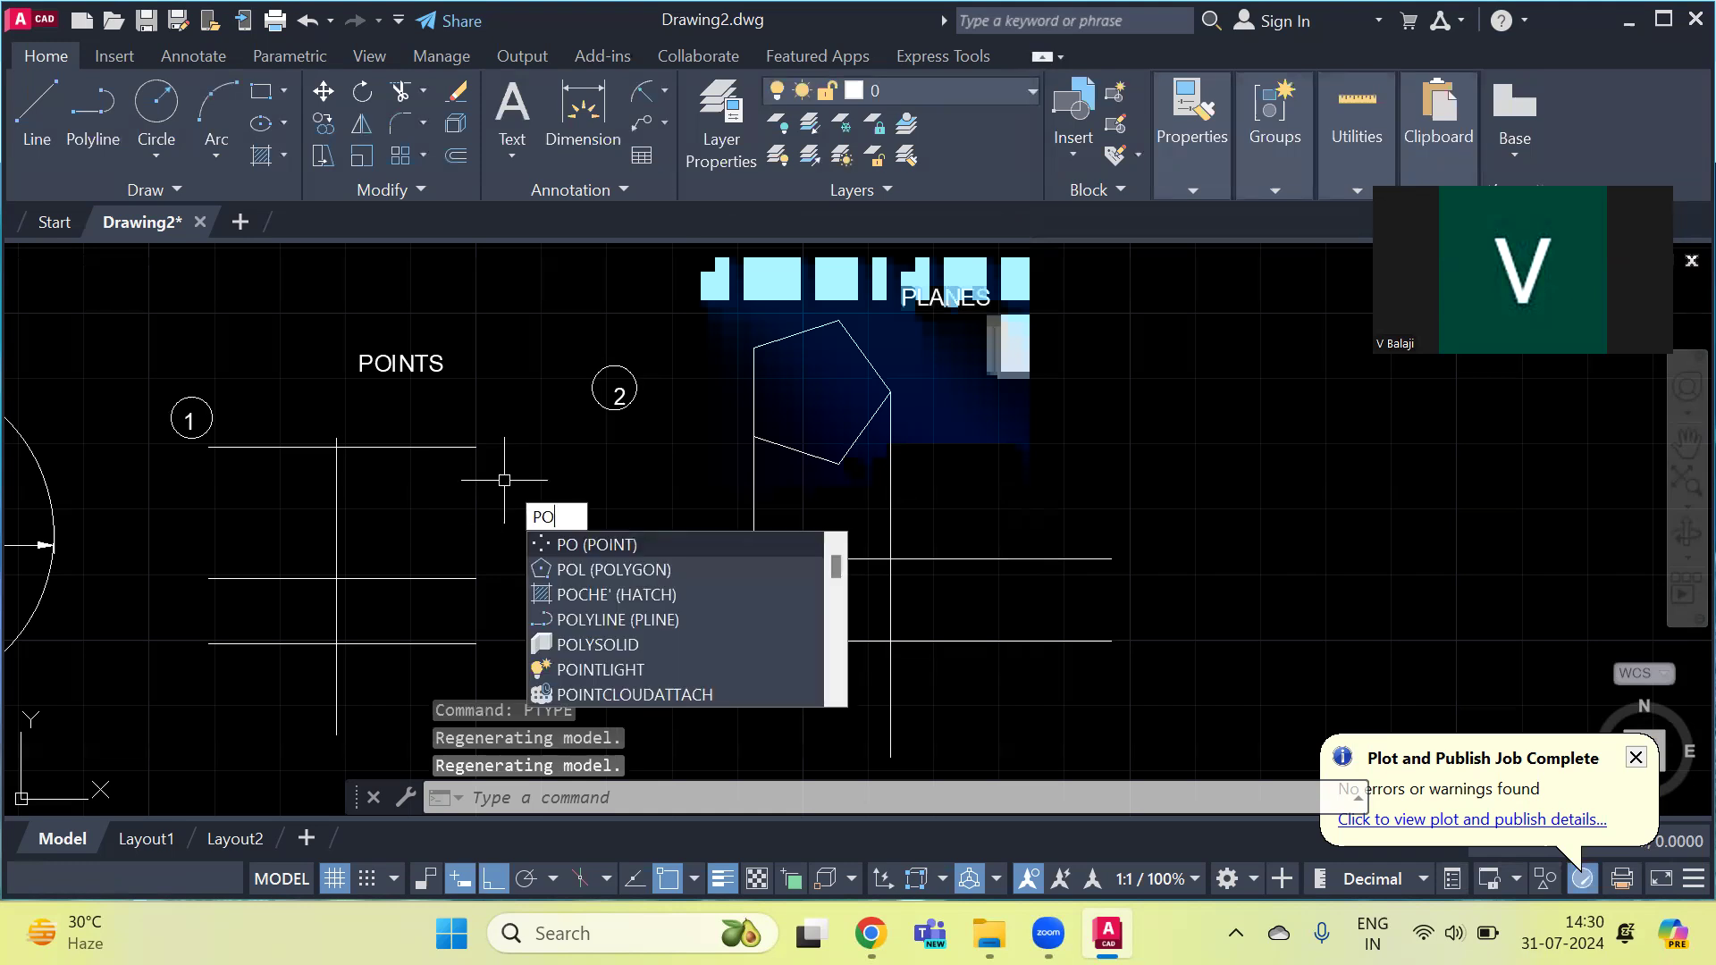
Step: Place points where the vertical line crosses the upper and lowest horizontal lines of the POINTS drawing
key(Return)
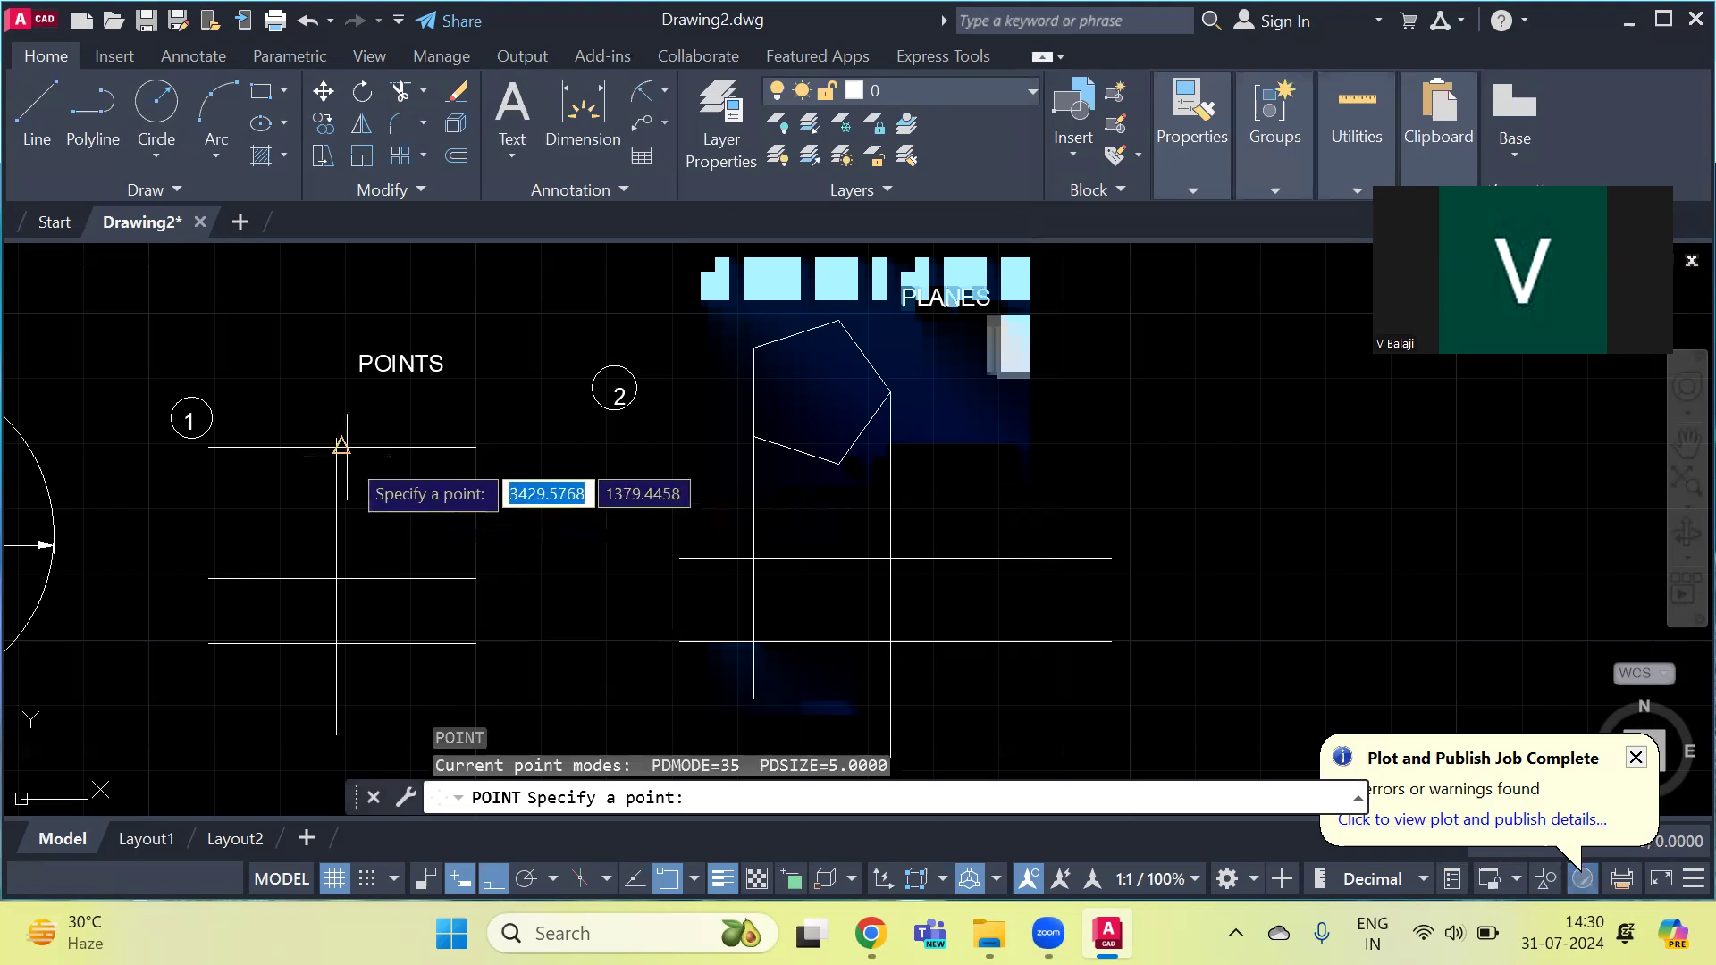
click(336, 447)
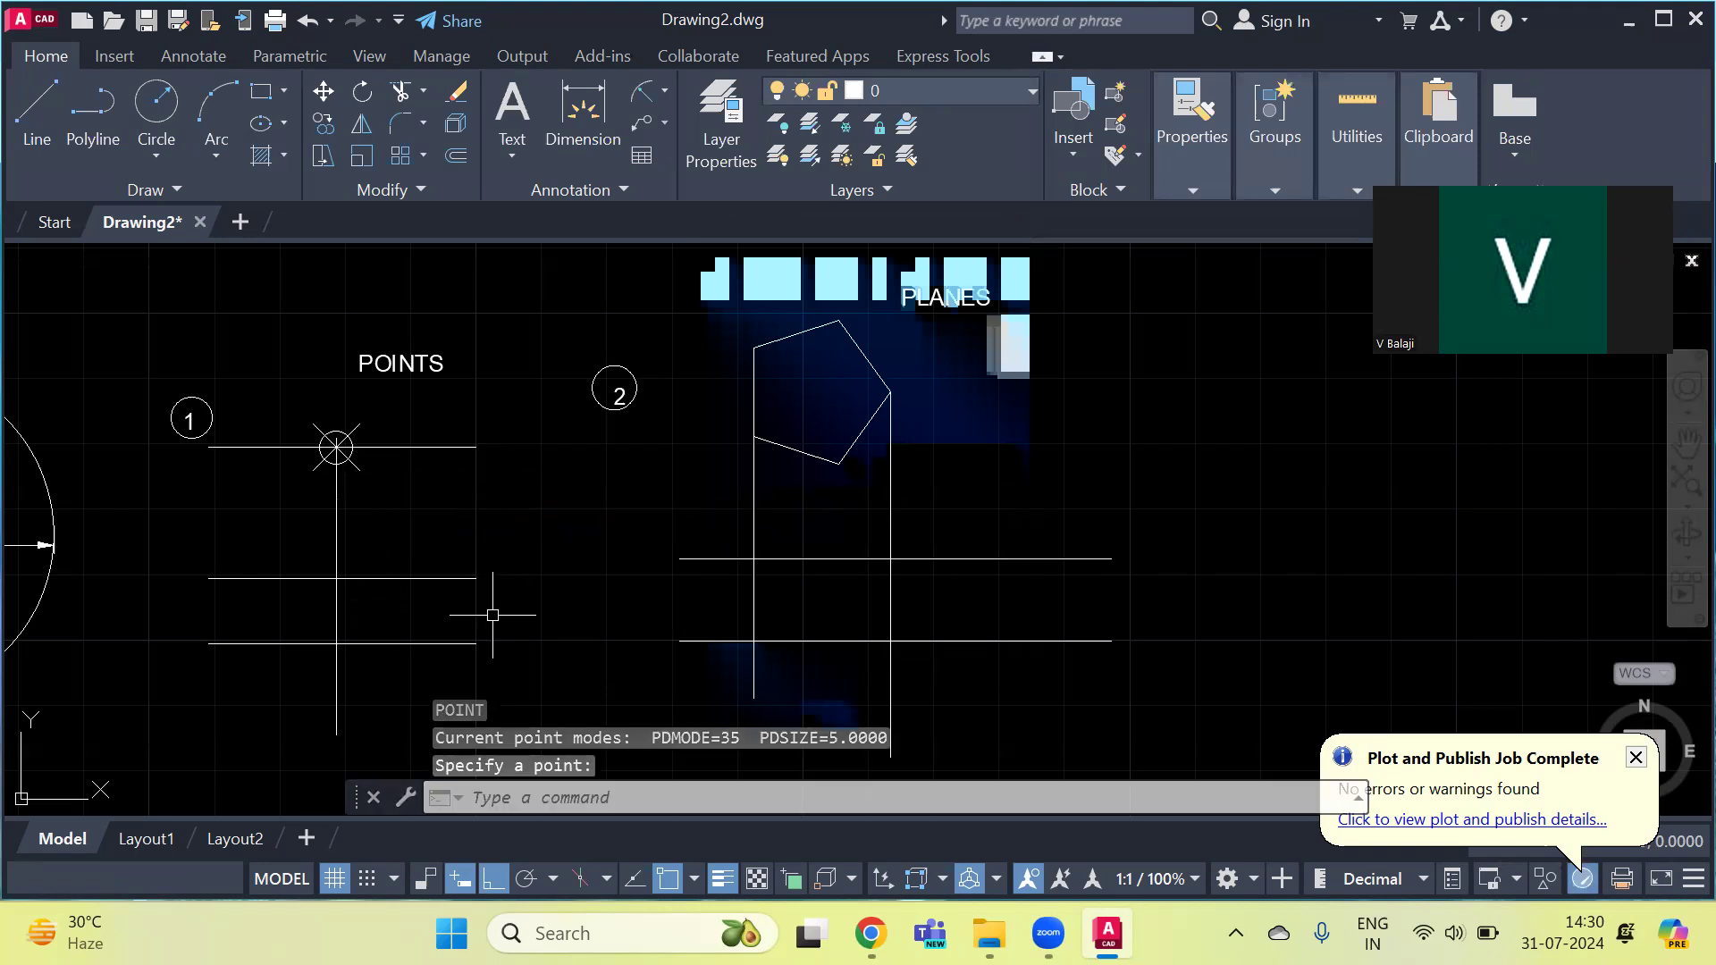
key(Return)
click(336, 643)
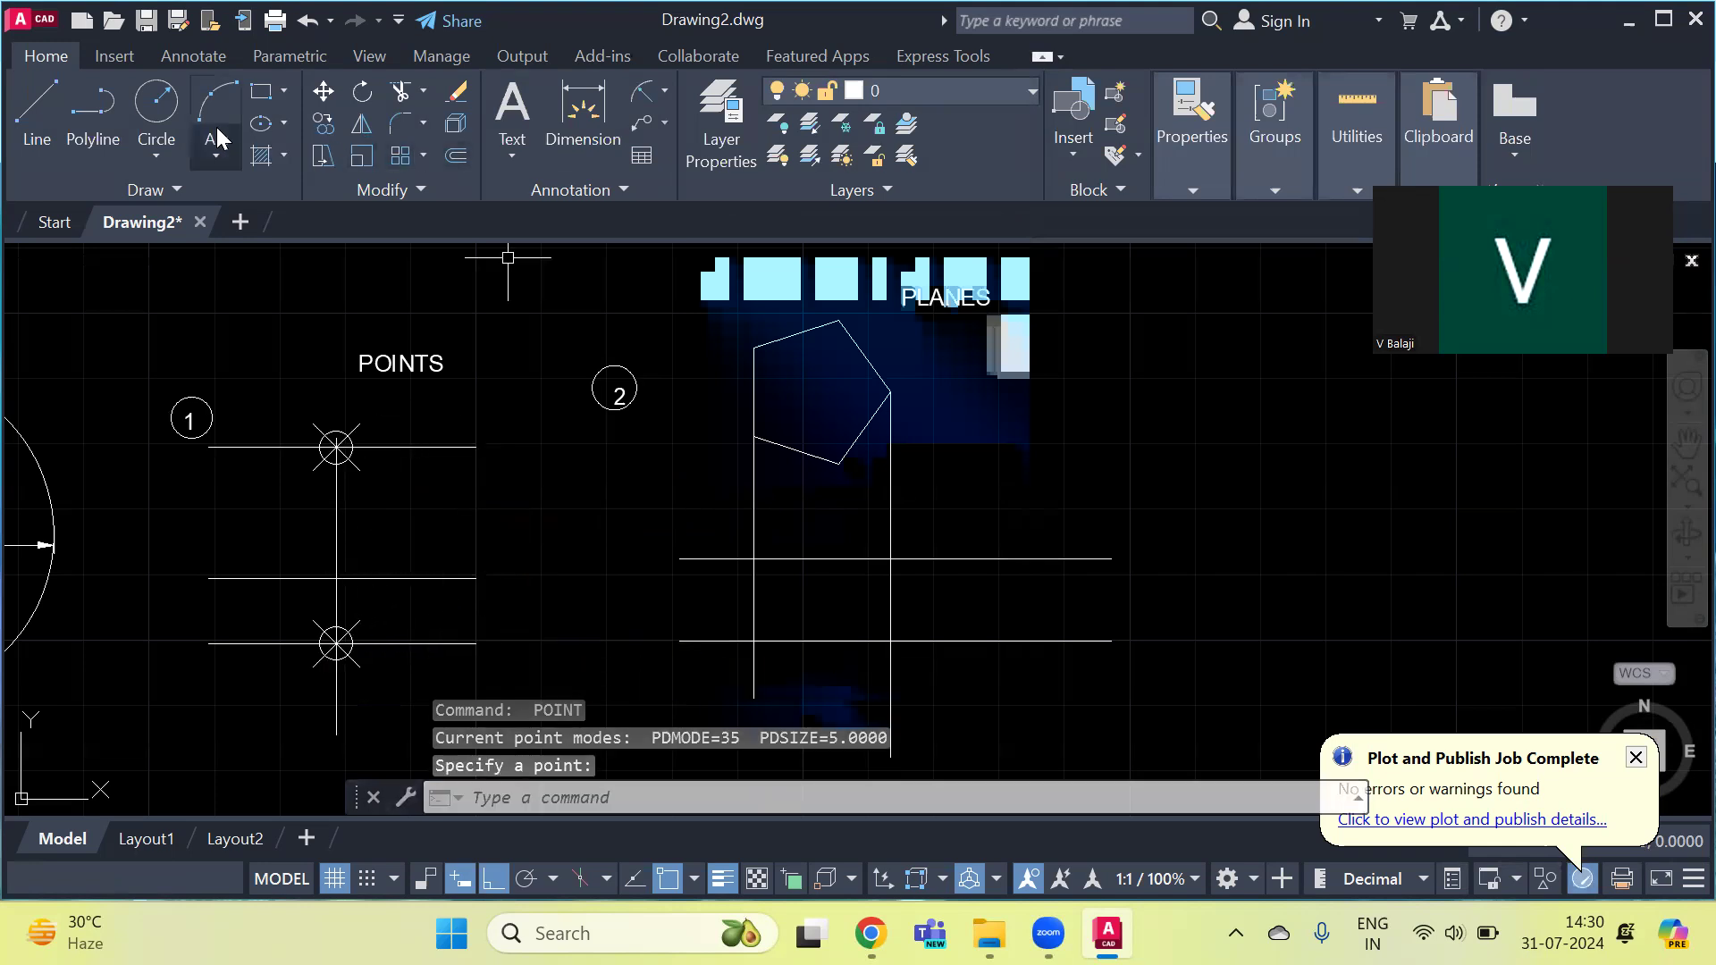
Step: Dimension the vertical distances from the upper and lower points to the middle horizontal line, aligning both just right of the vertical line
click(583, 112)
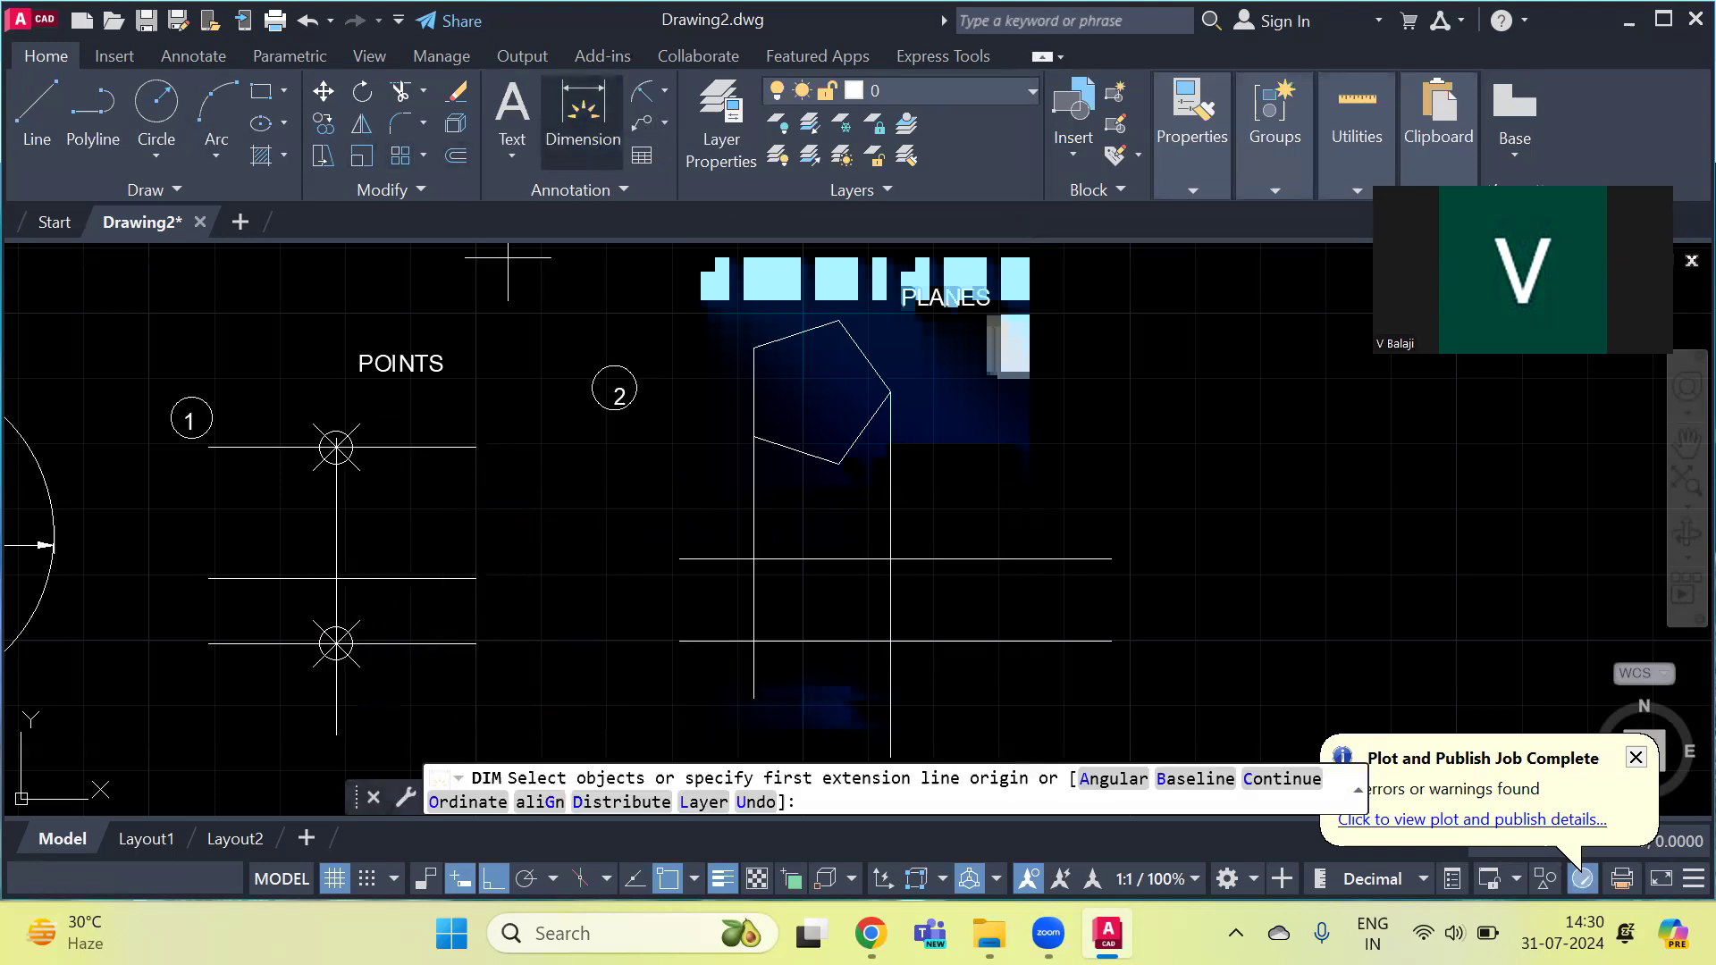
click(337, 447)
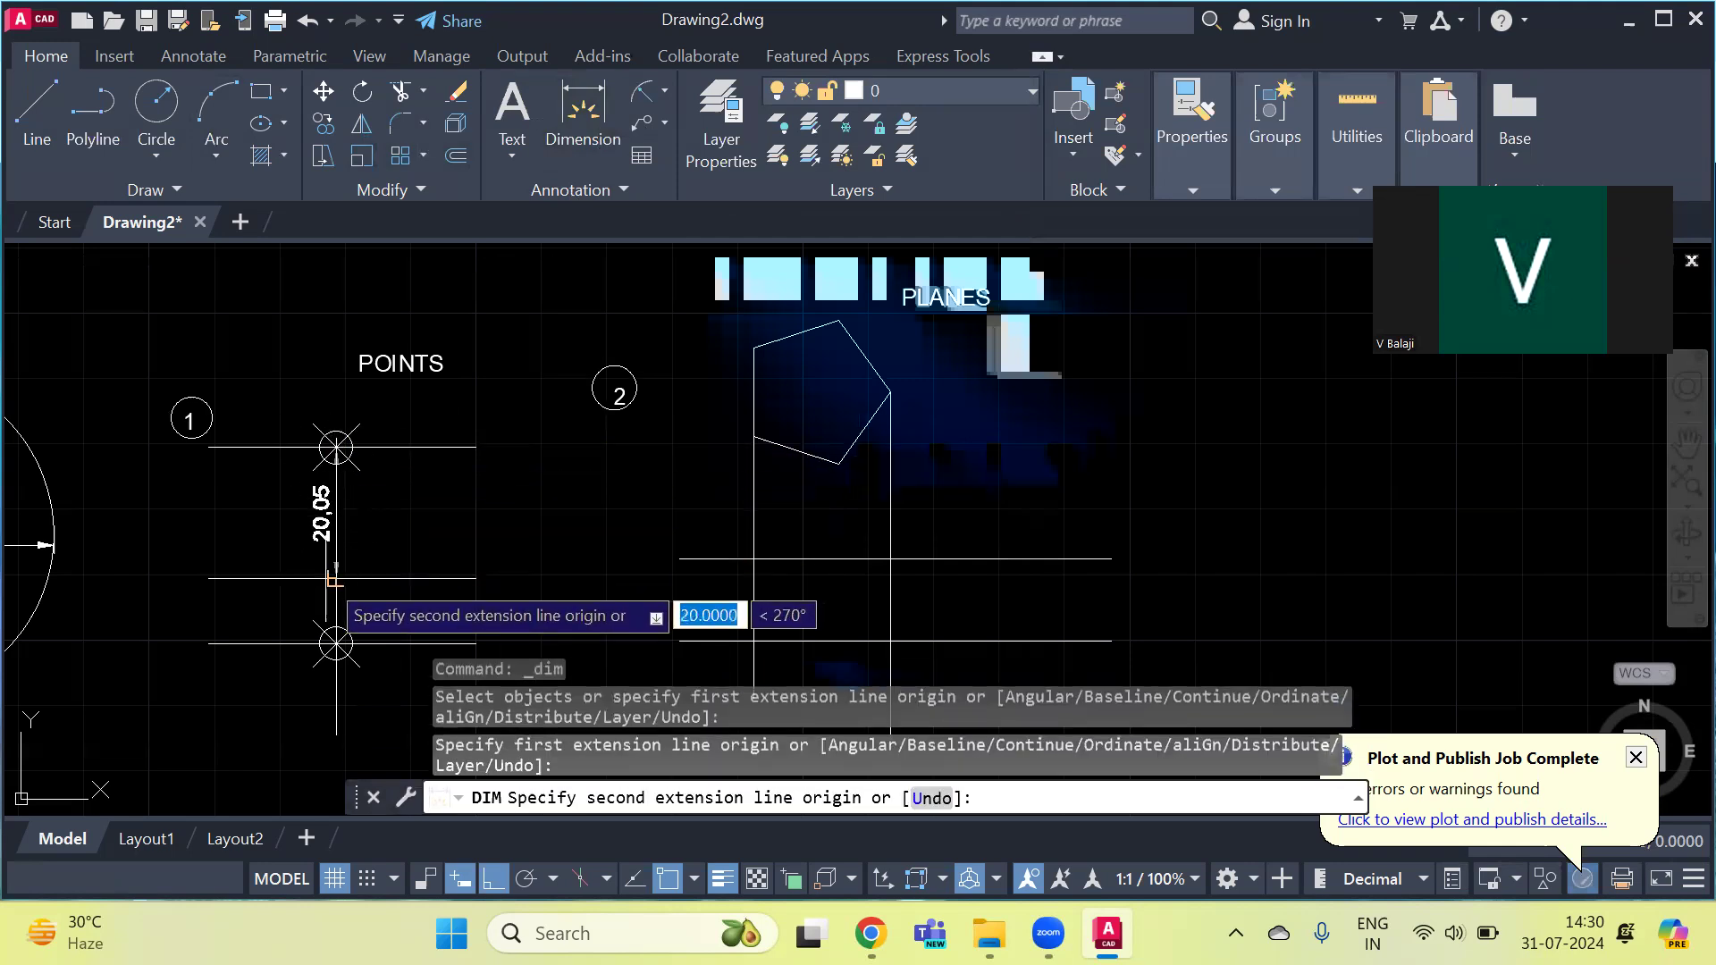
click(336, 578)
click(390, 564)
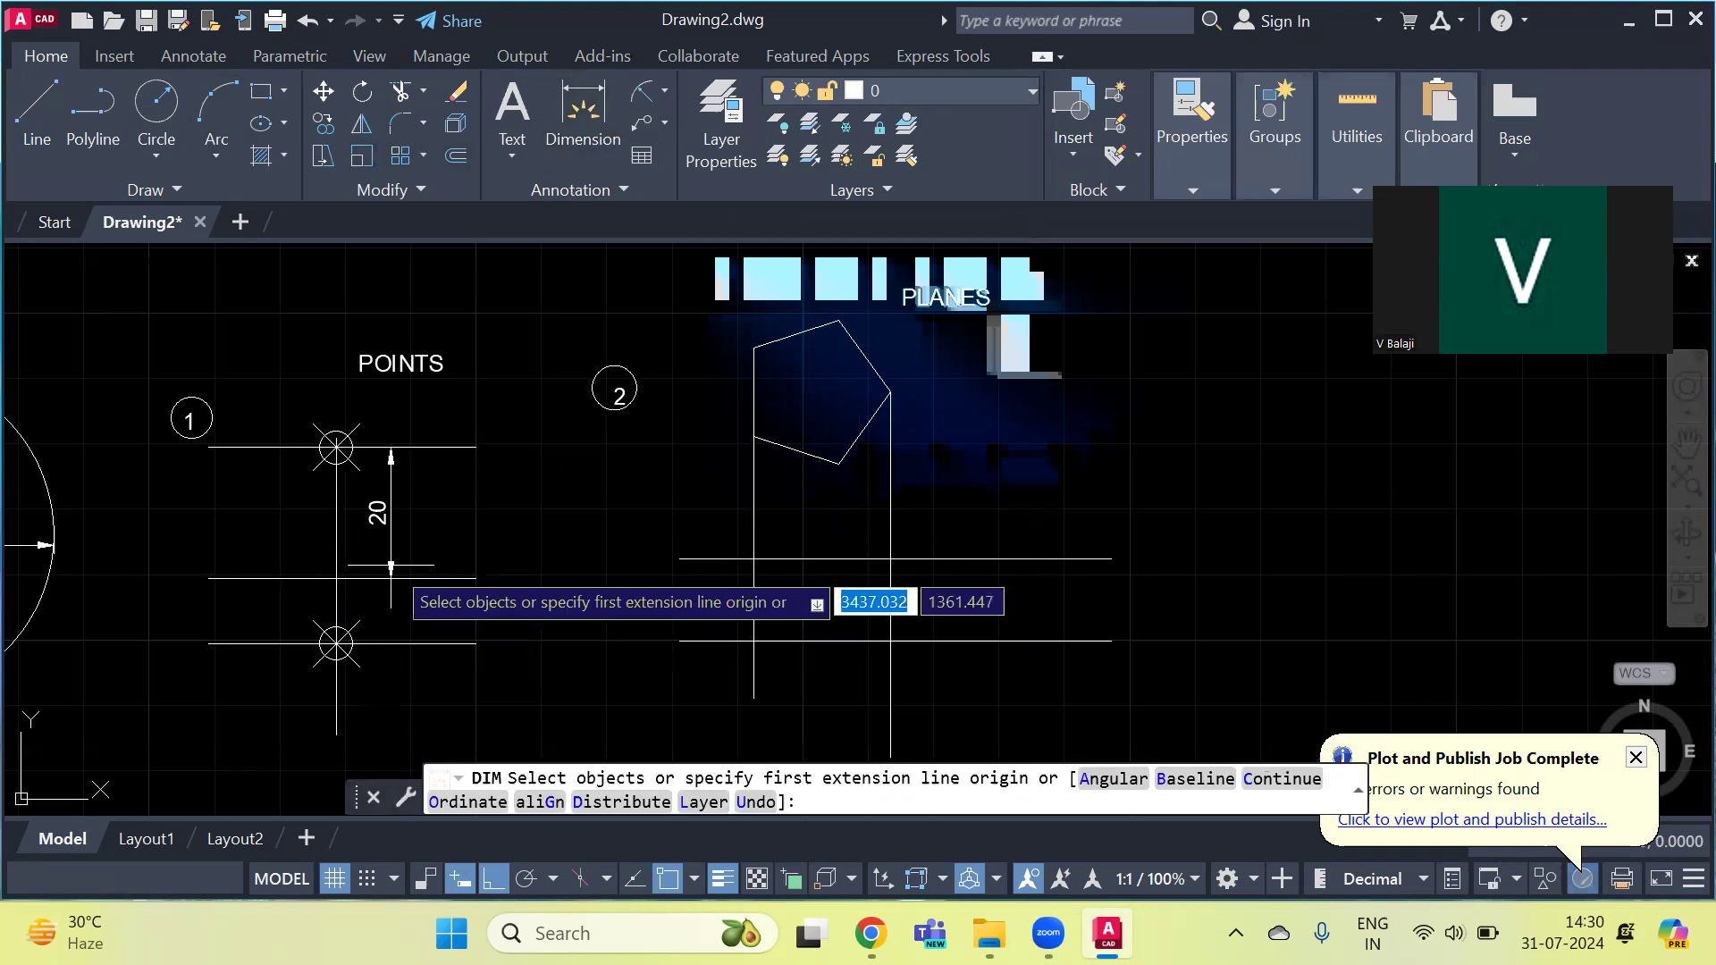
click(336, 643)
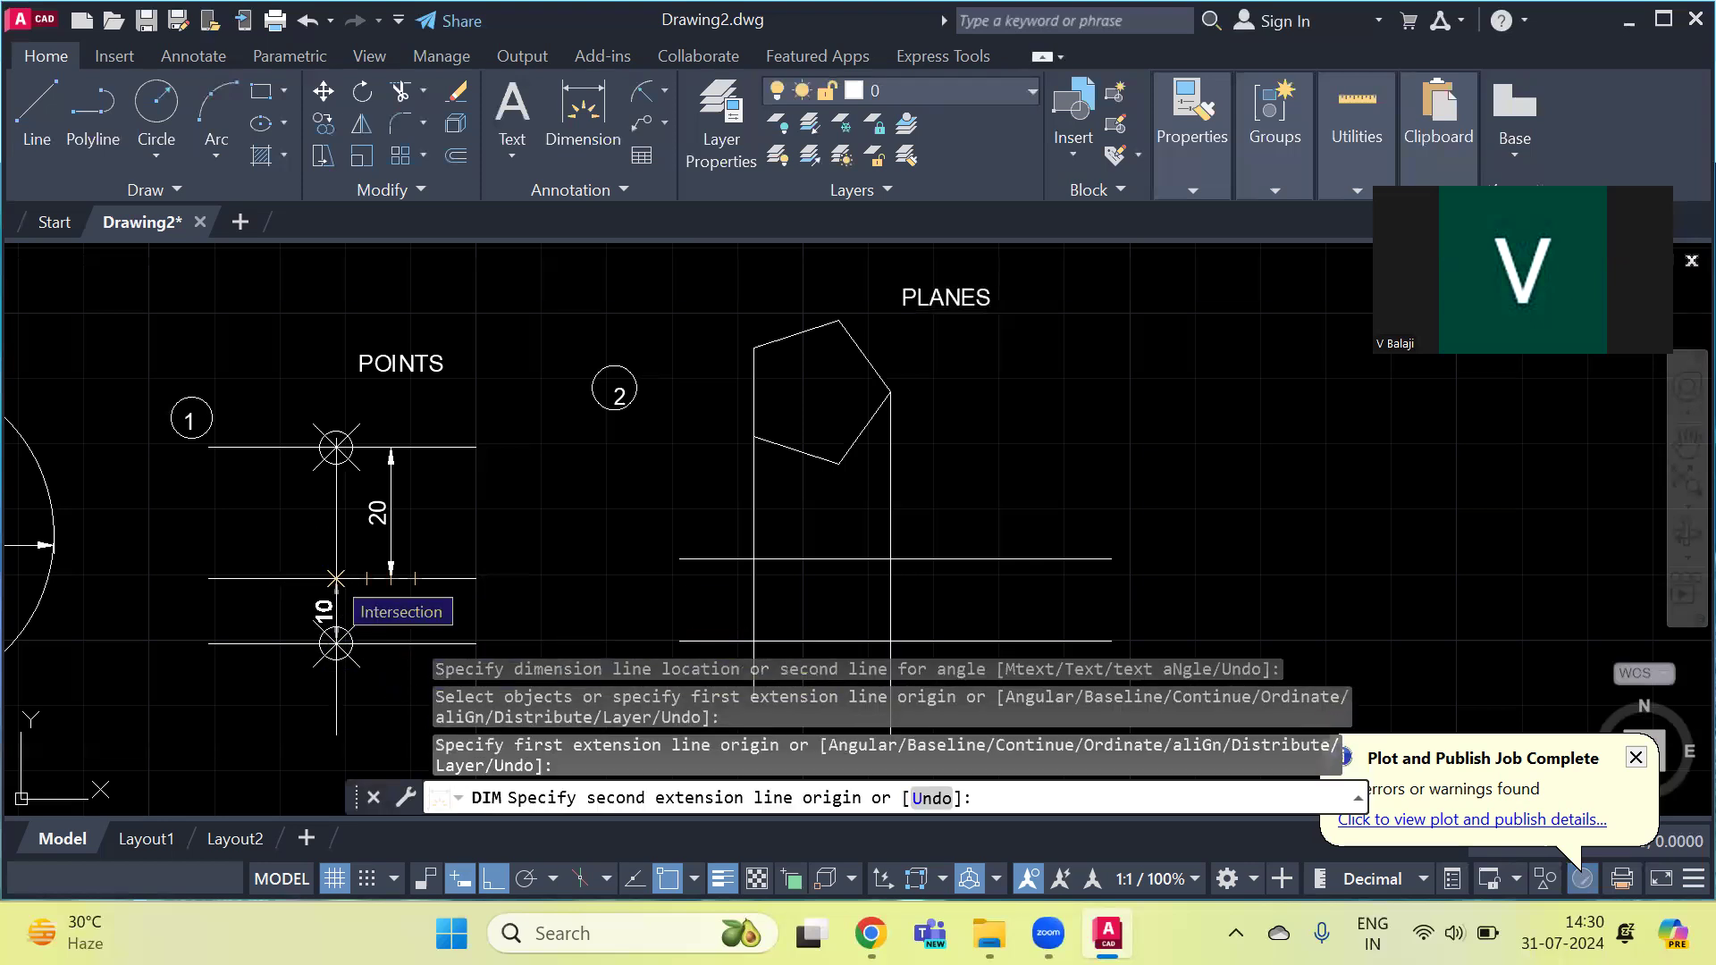
click(336, 579)
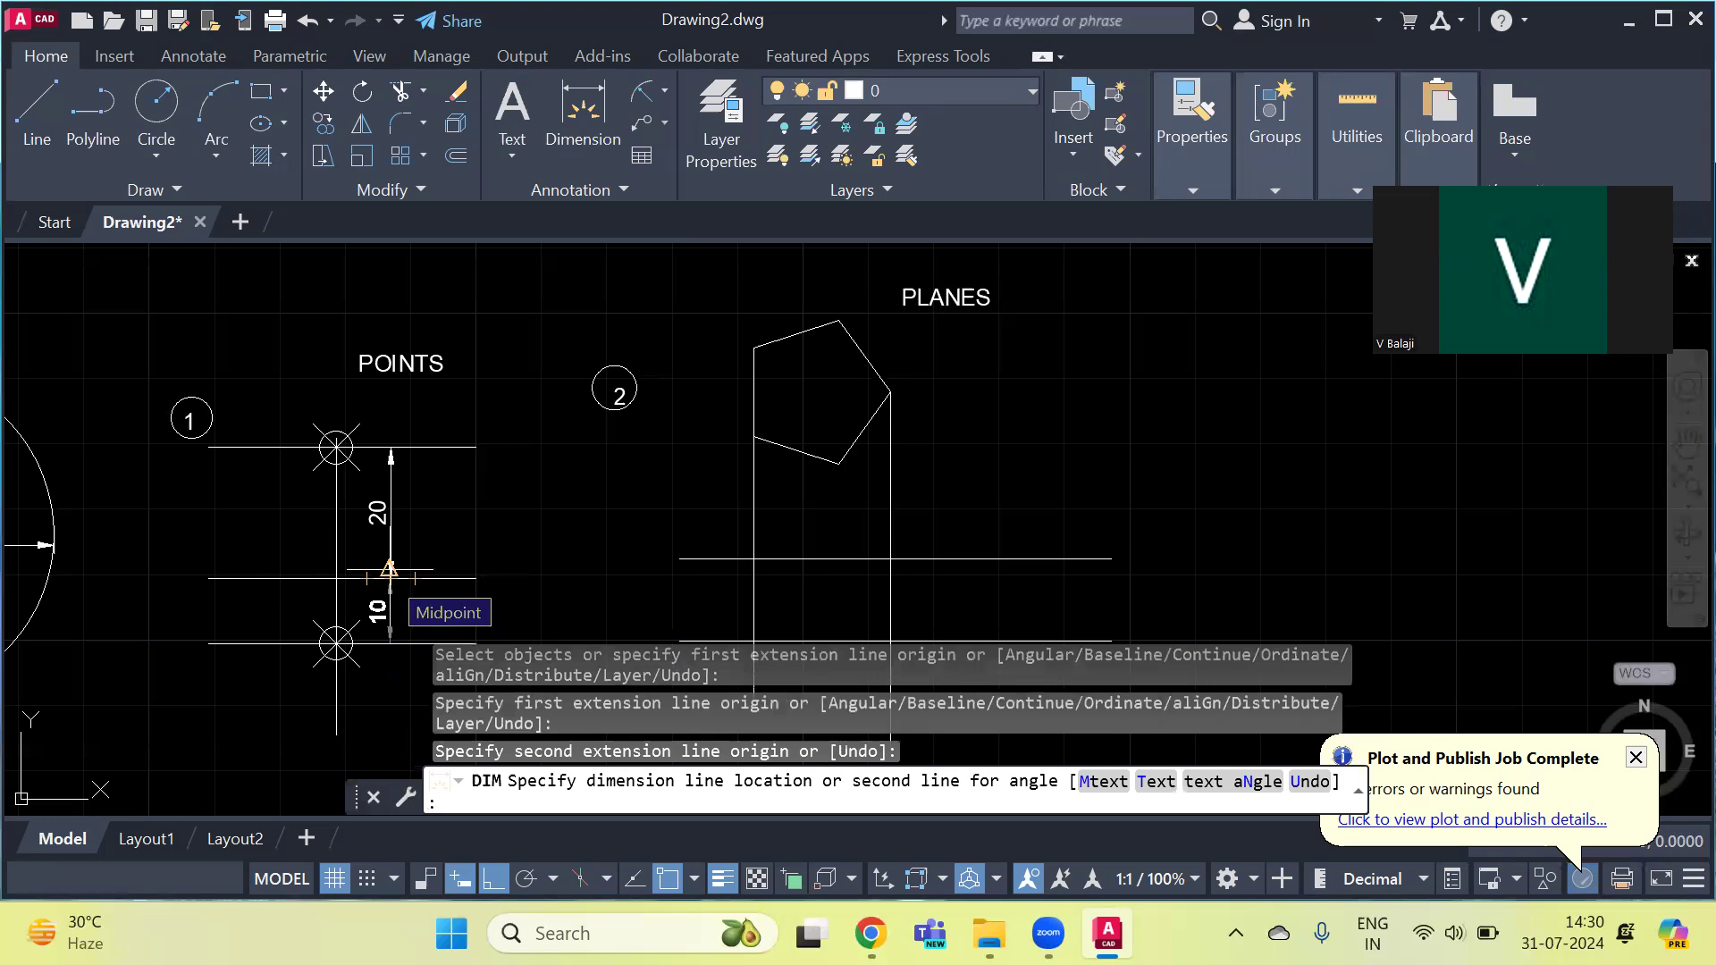
click(389, 569)
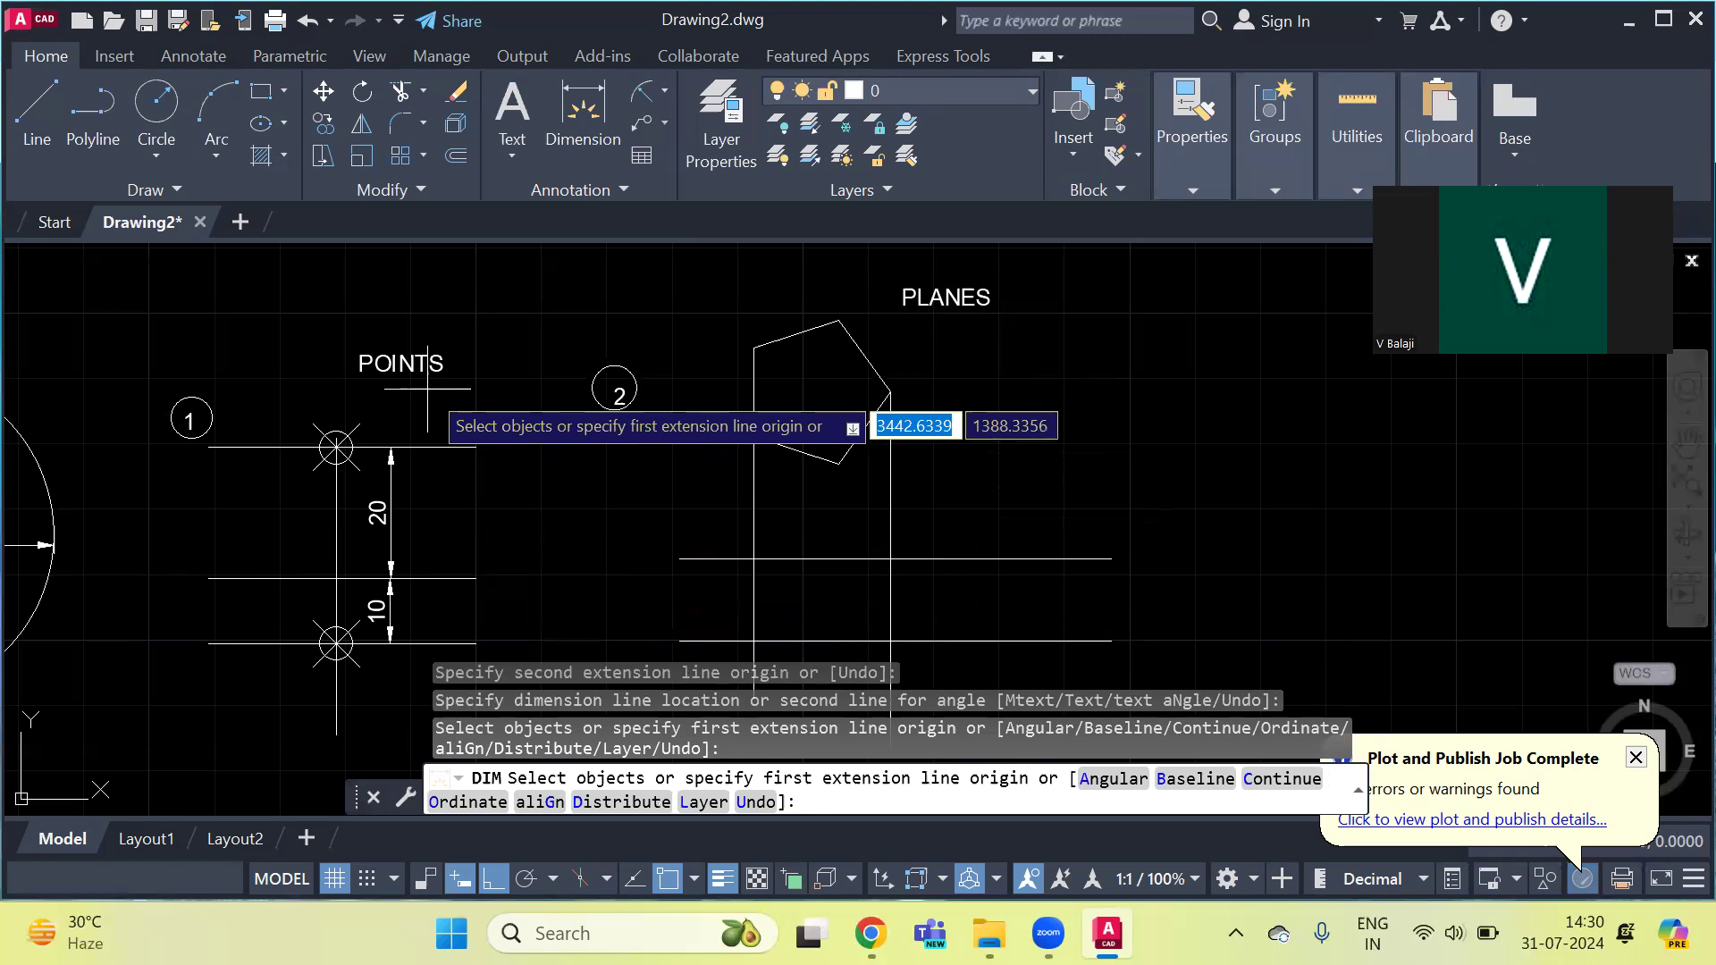
key(Escape)
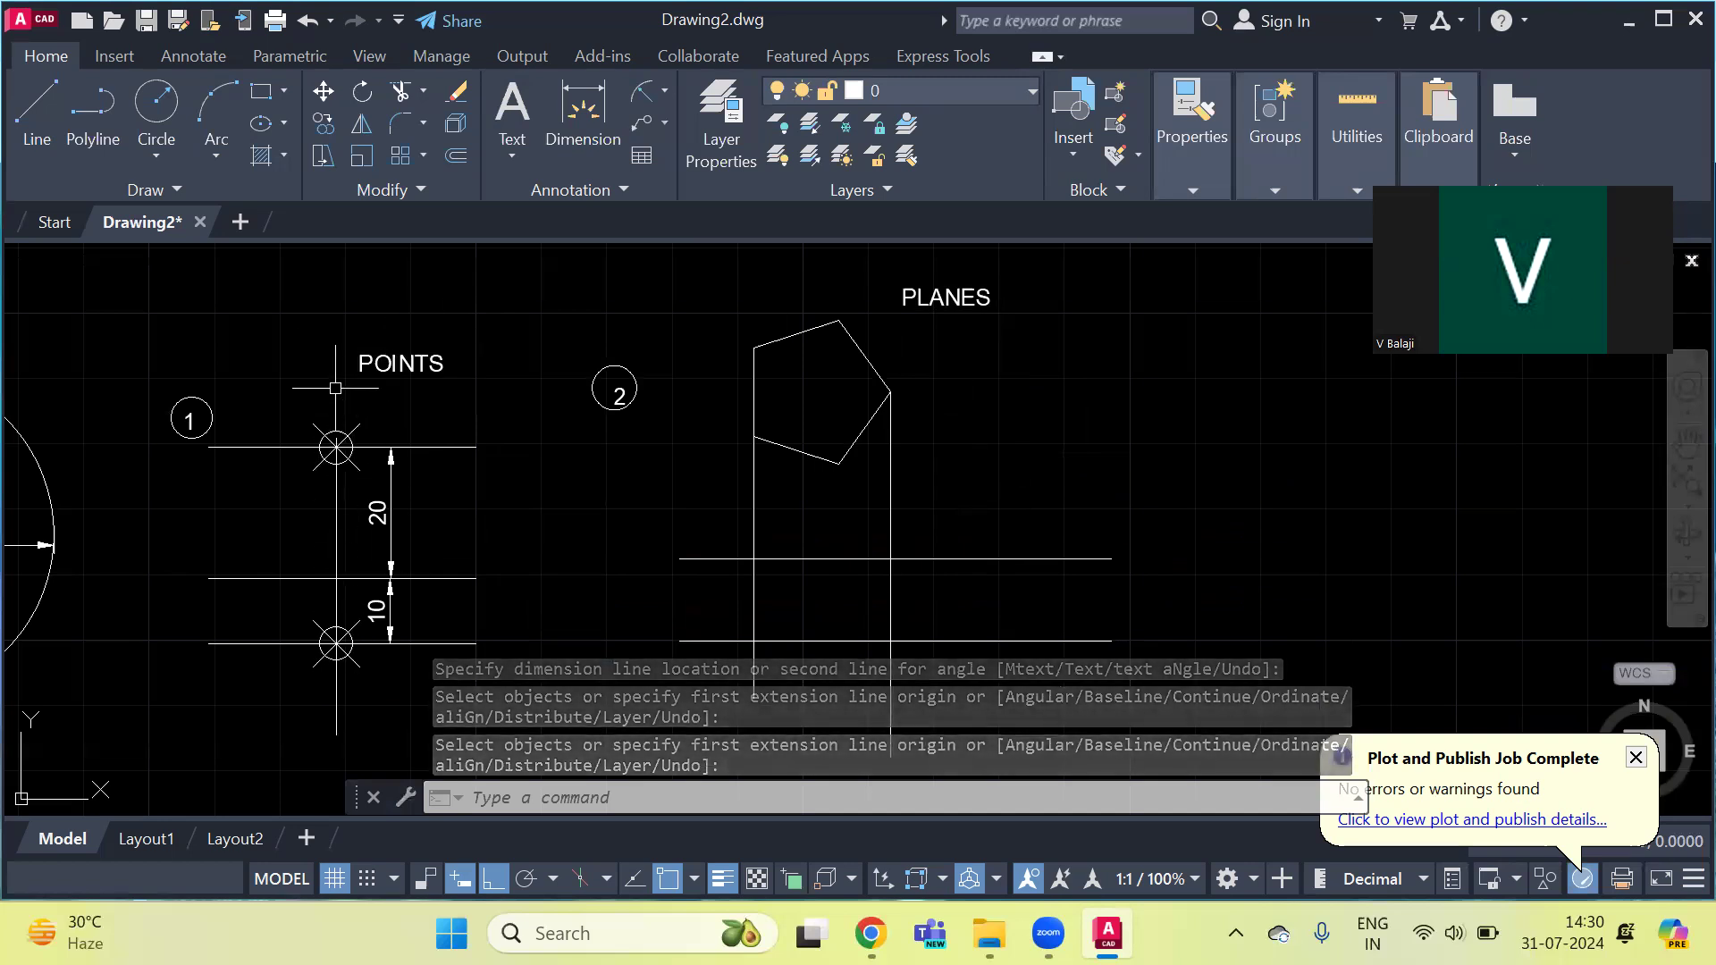
Step: Label the upper point a' with multiline text placed at its upper left
text(t)
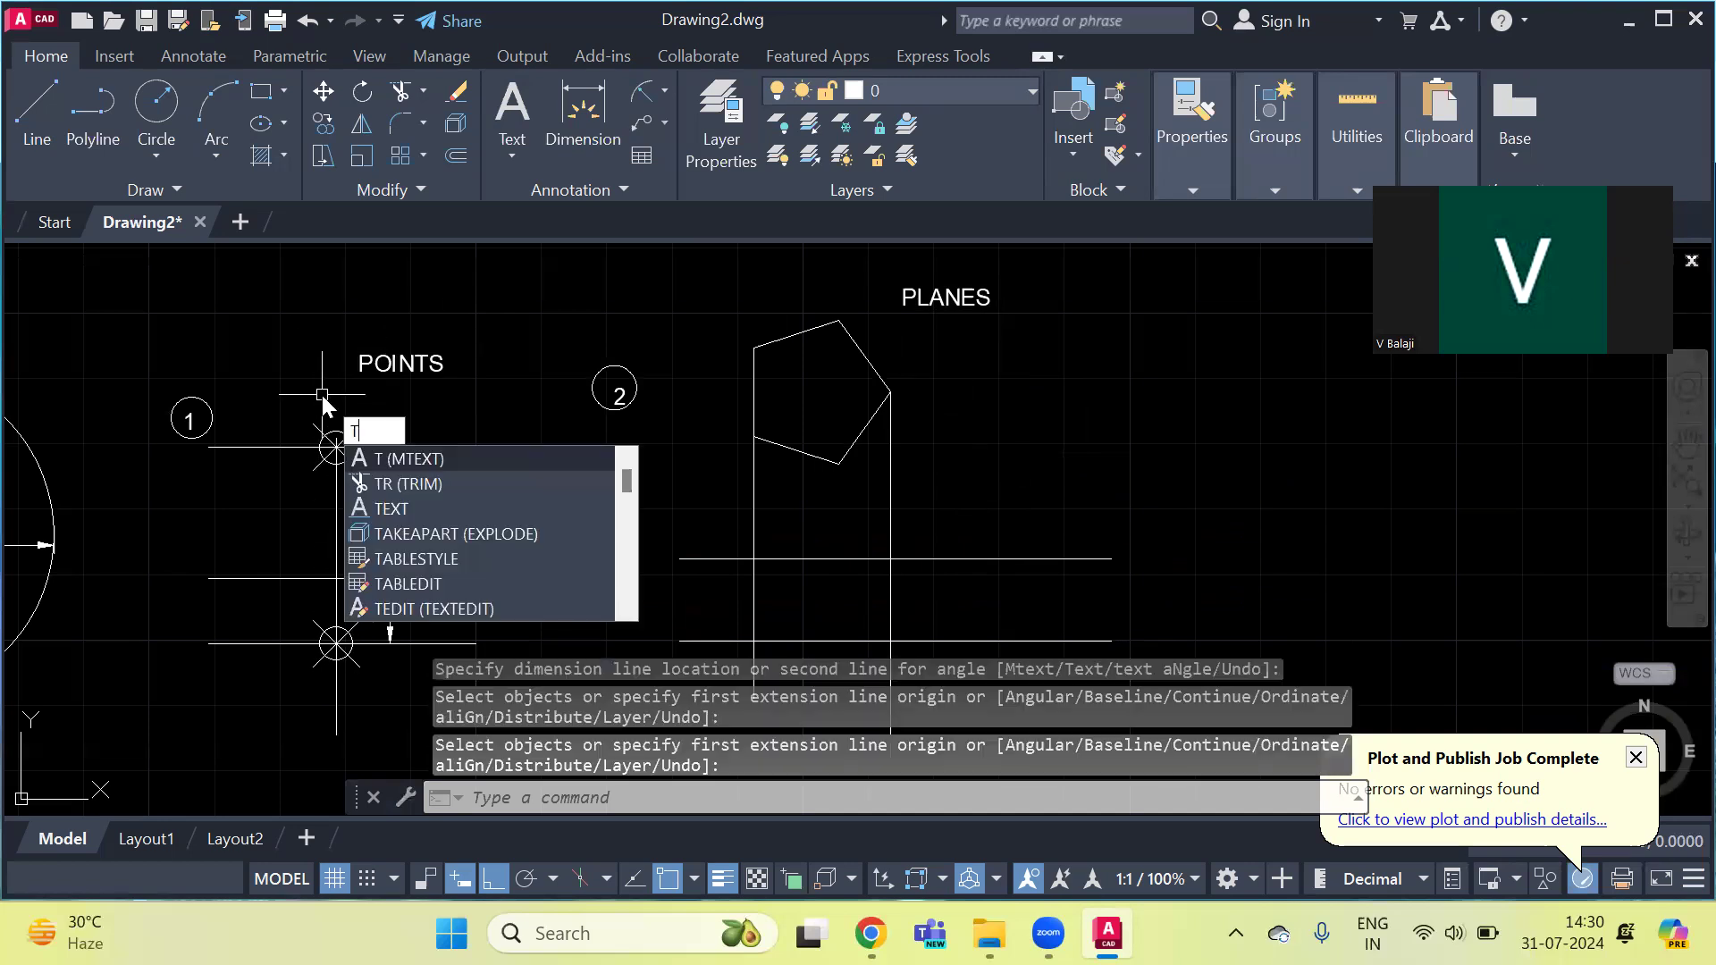
key(Return)
click(302, 434)
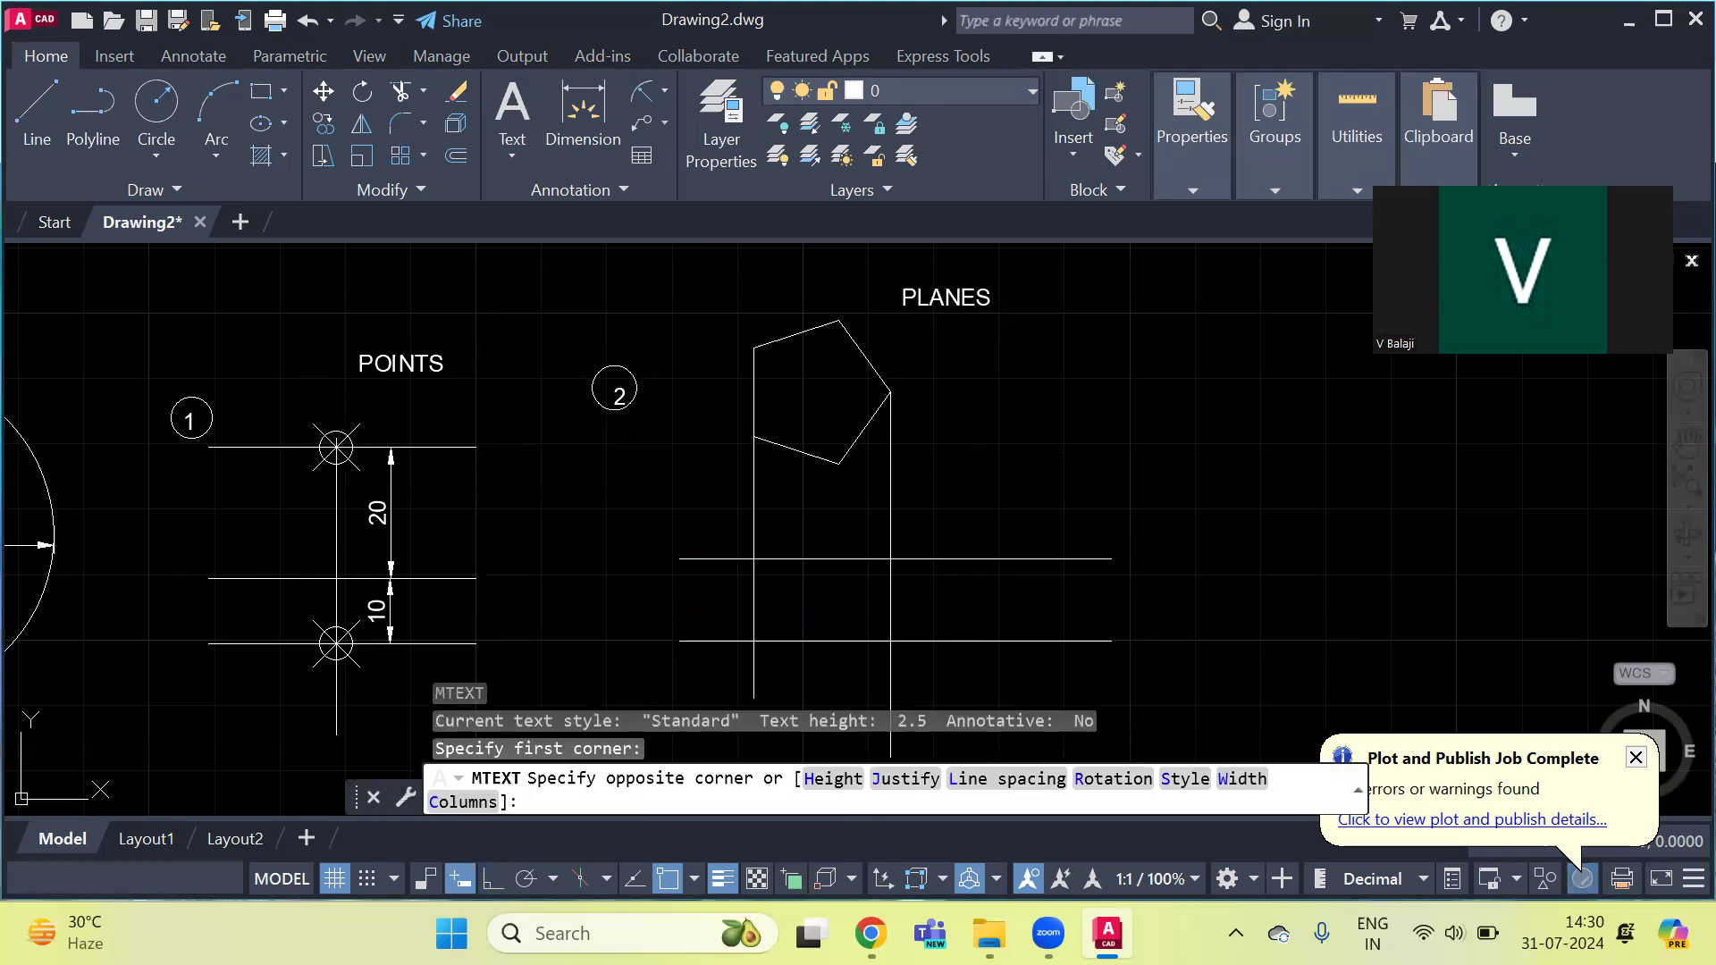
click(313, 420)
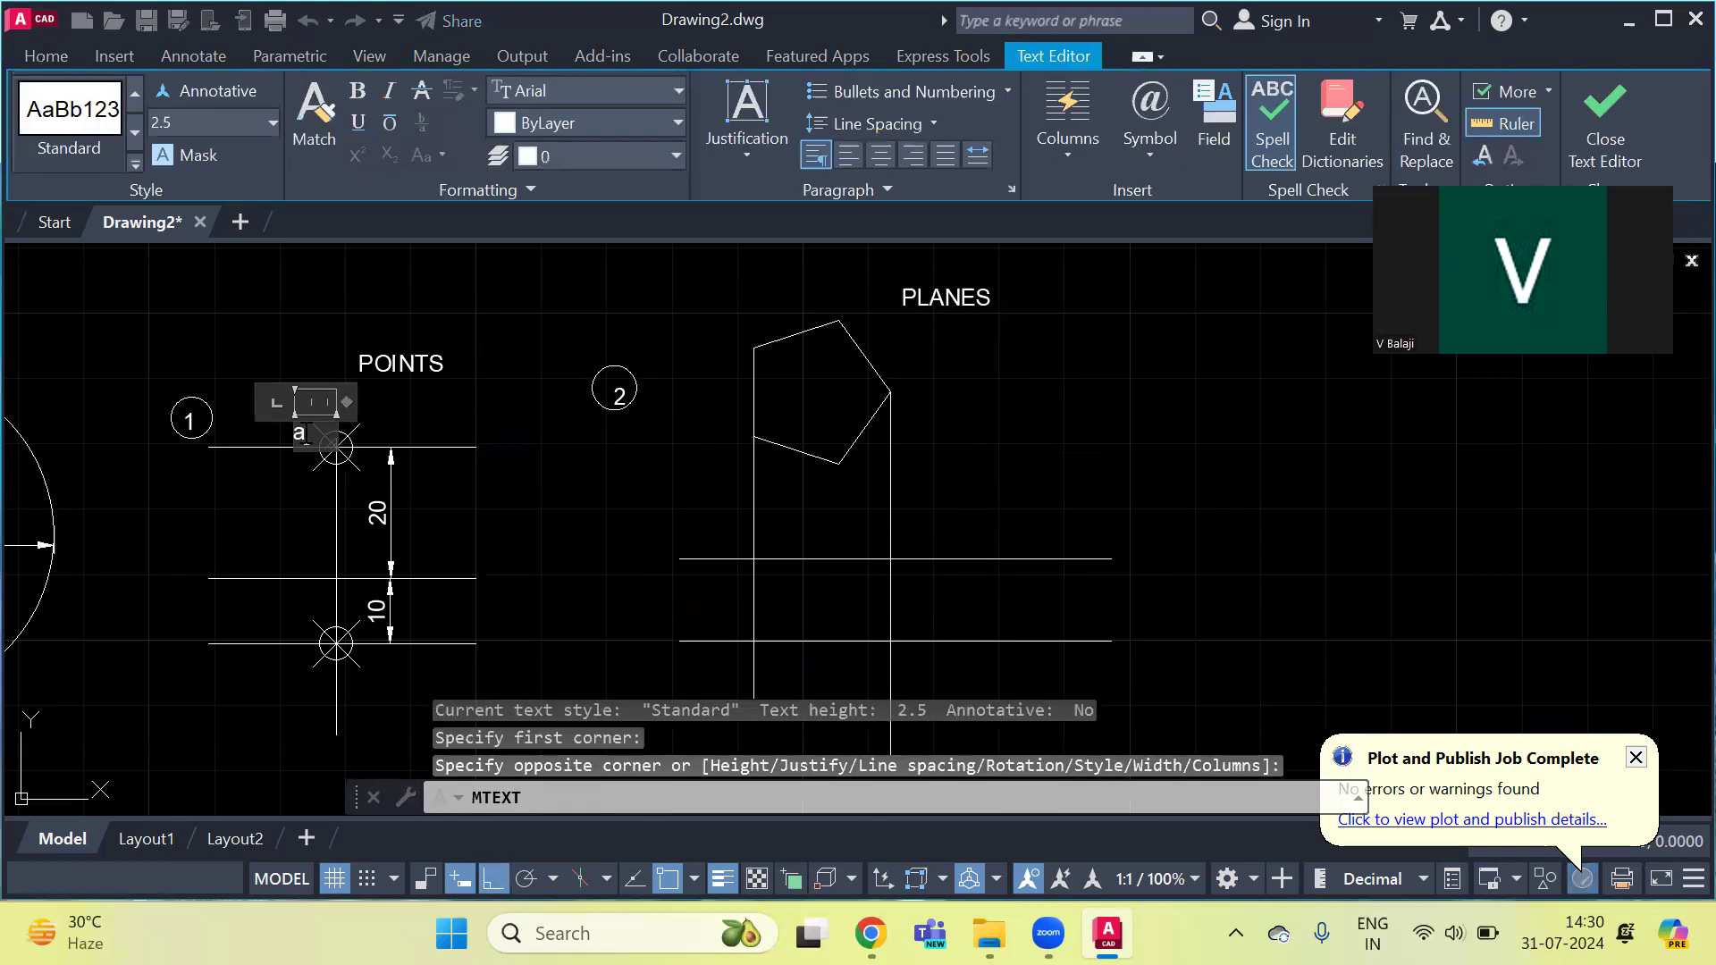
click(339, 607)
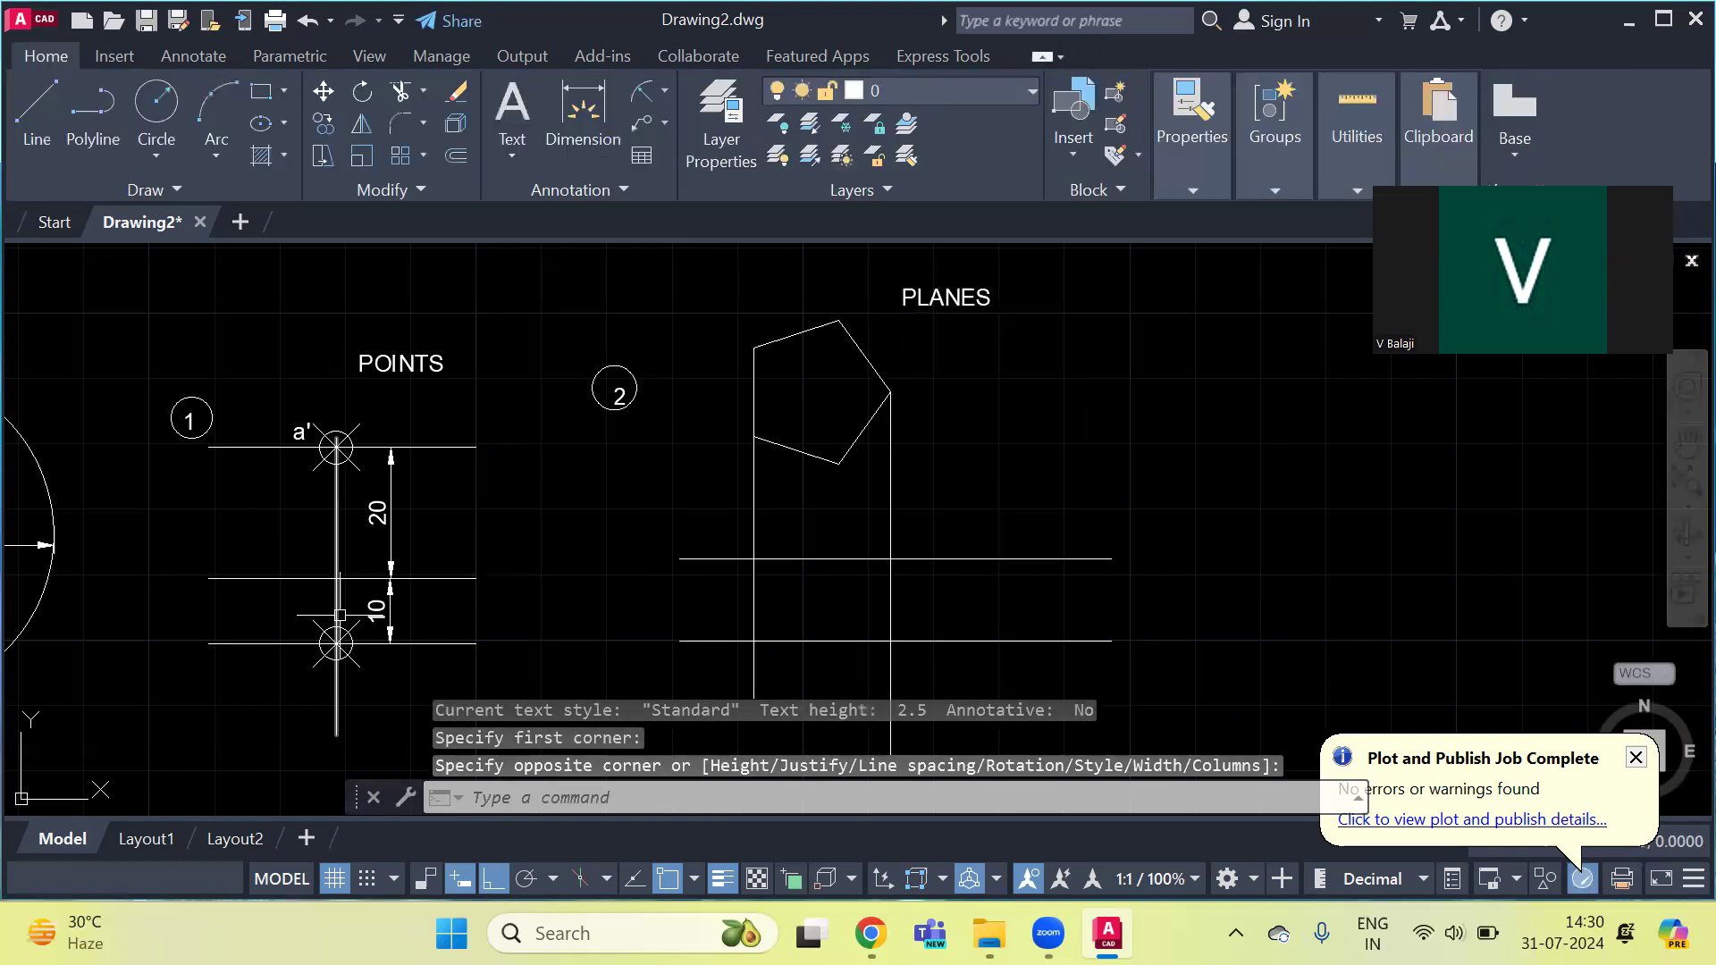
Step: Label the lower point a with multiline text placed at its lower left
key(Return)
click(295, 663)
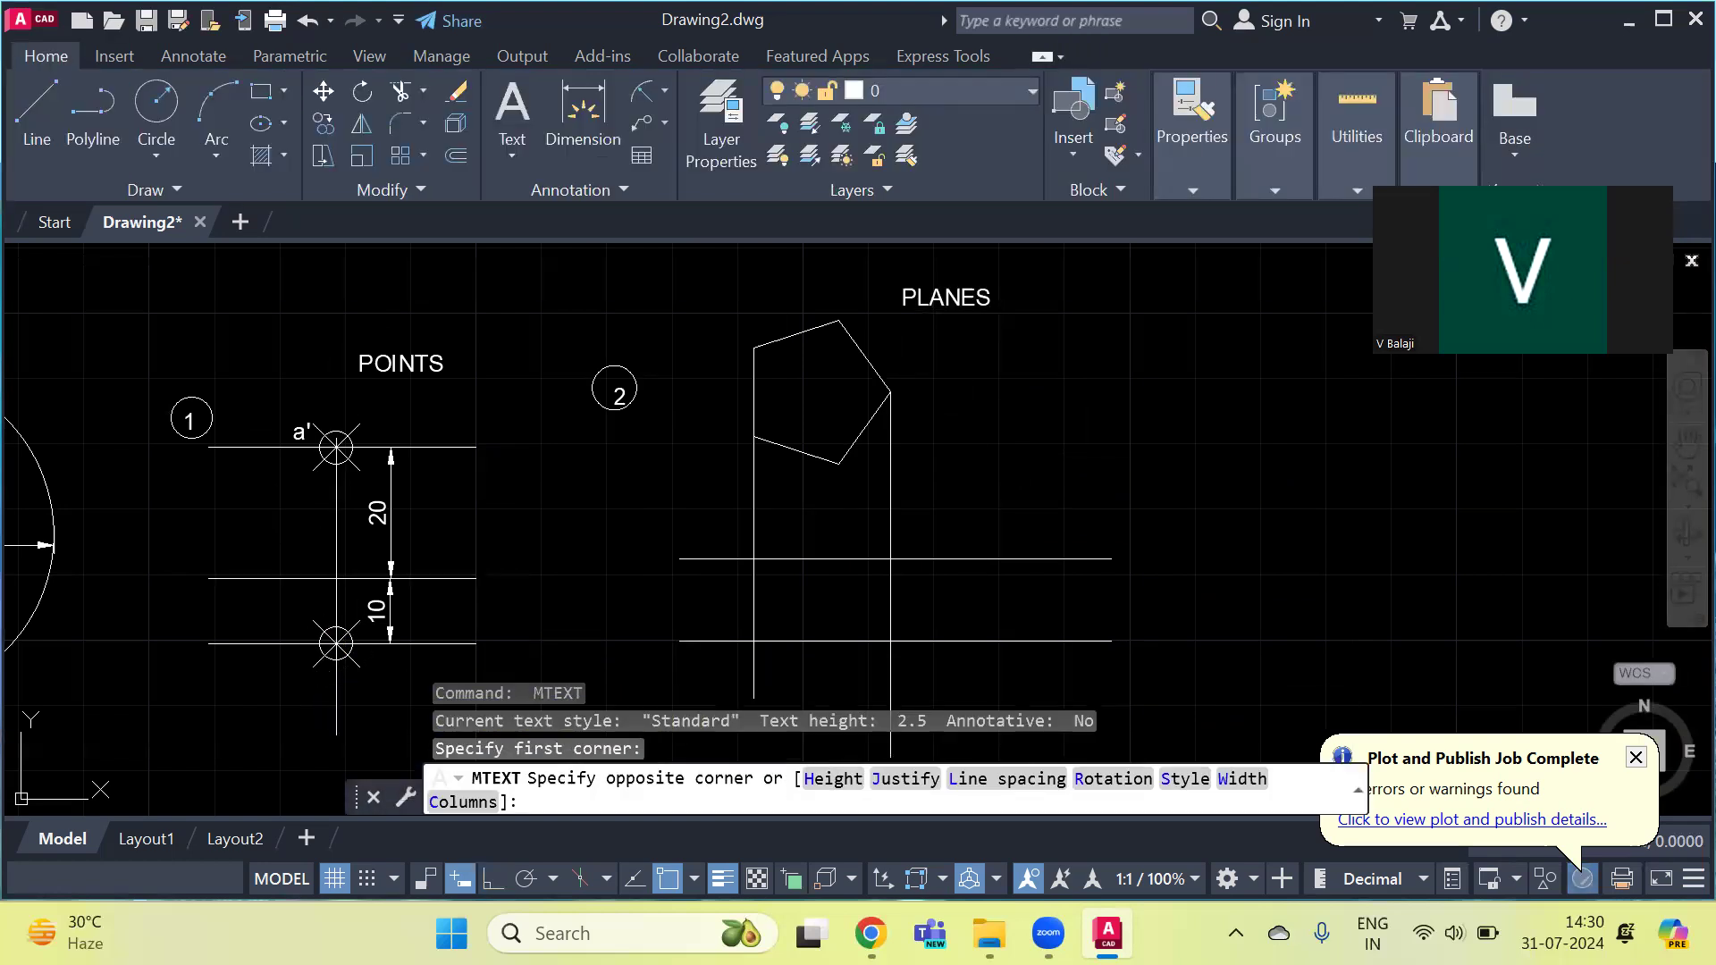
click(311, 677)
text(a)
click(497, 604)
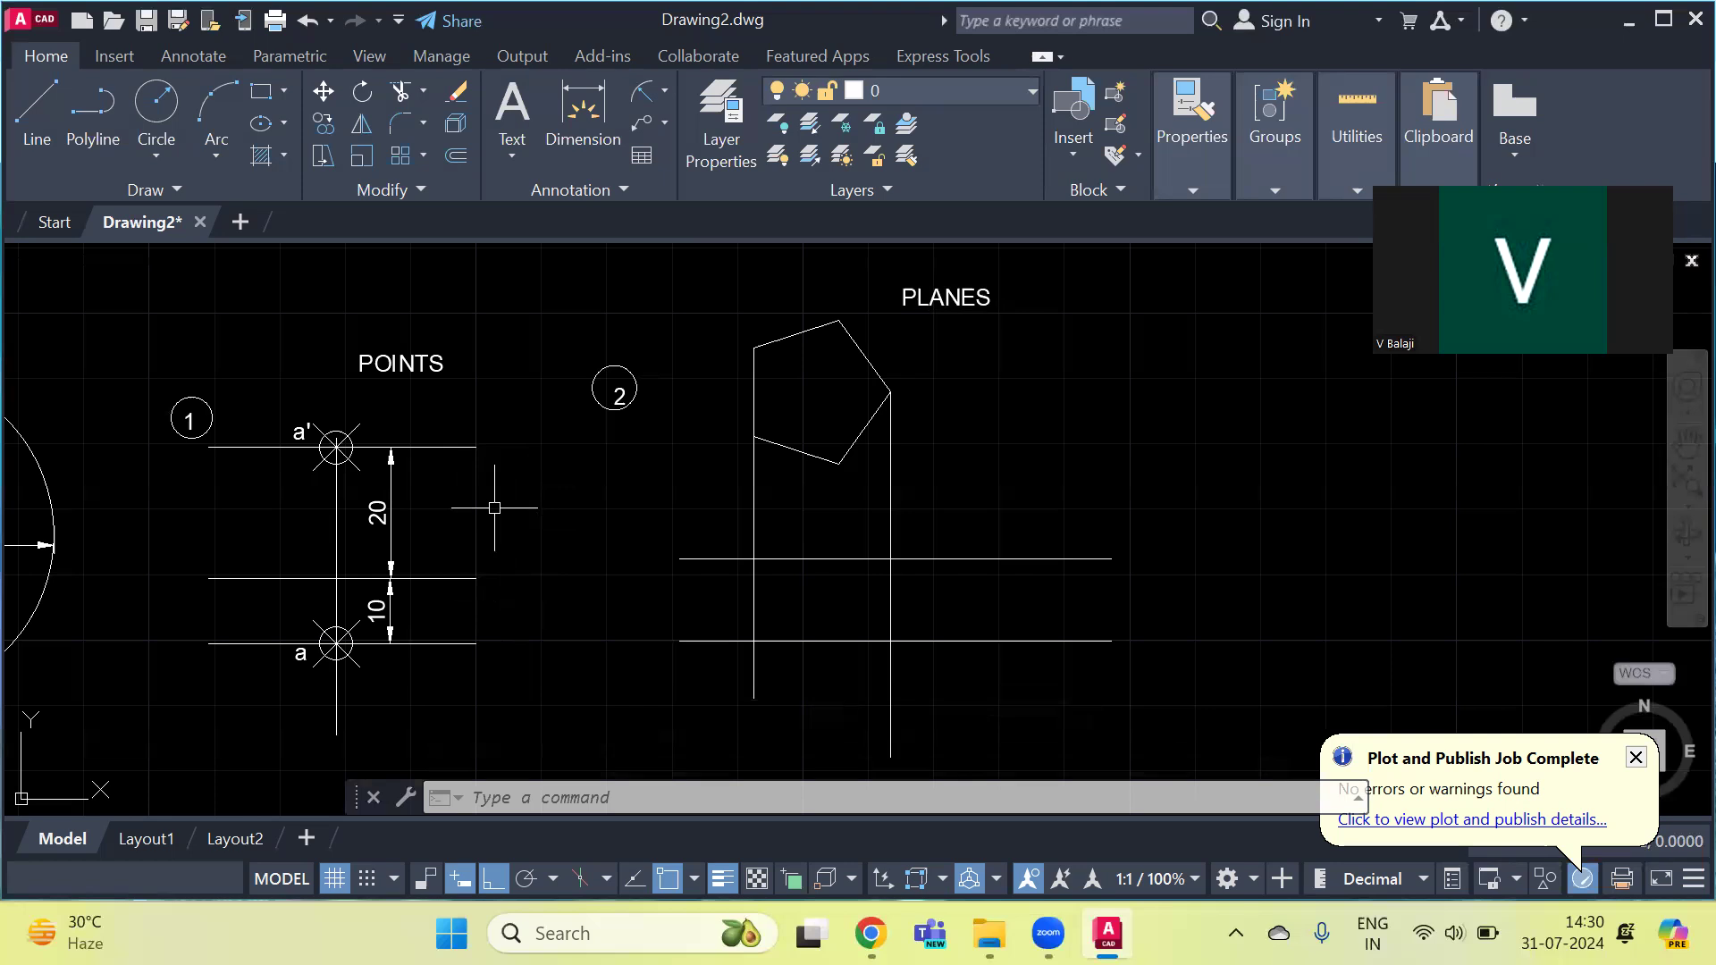
Step: Set the Standard text style's height to 5, make it current and save the change
text(st)
key(Escape)
key(Return)
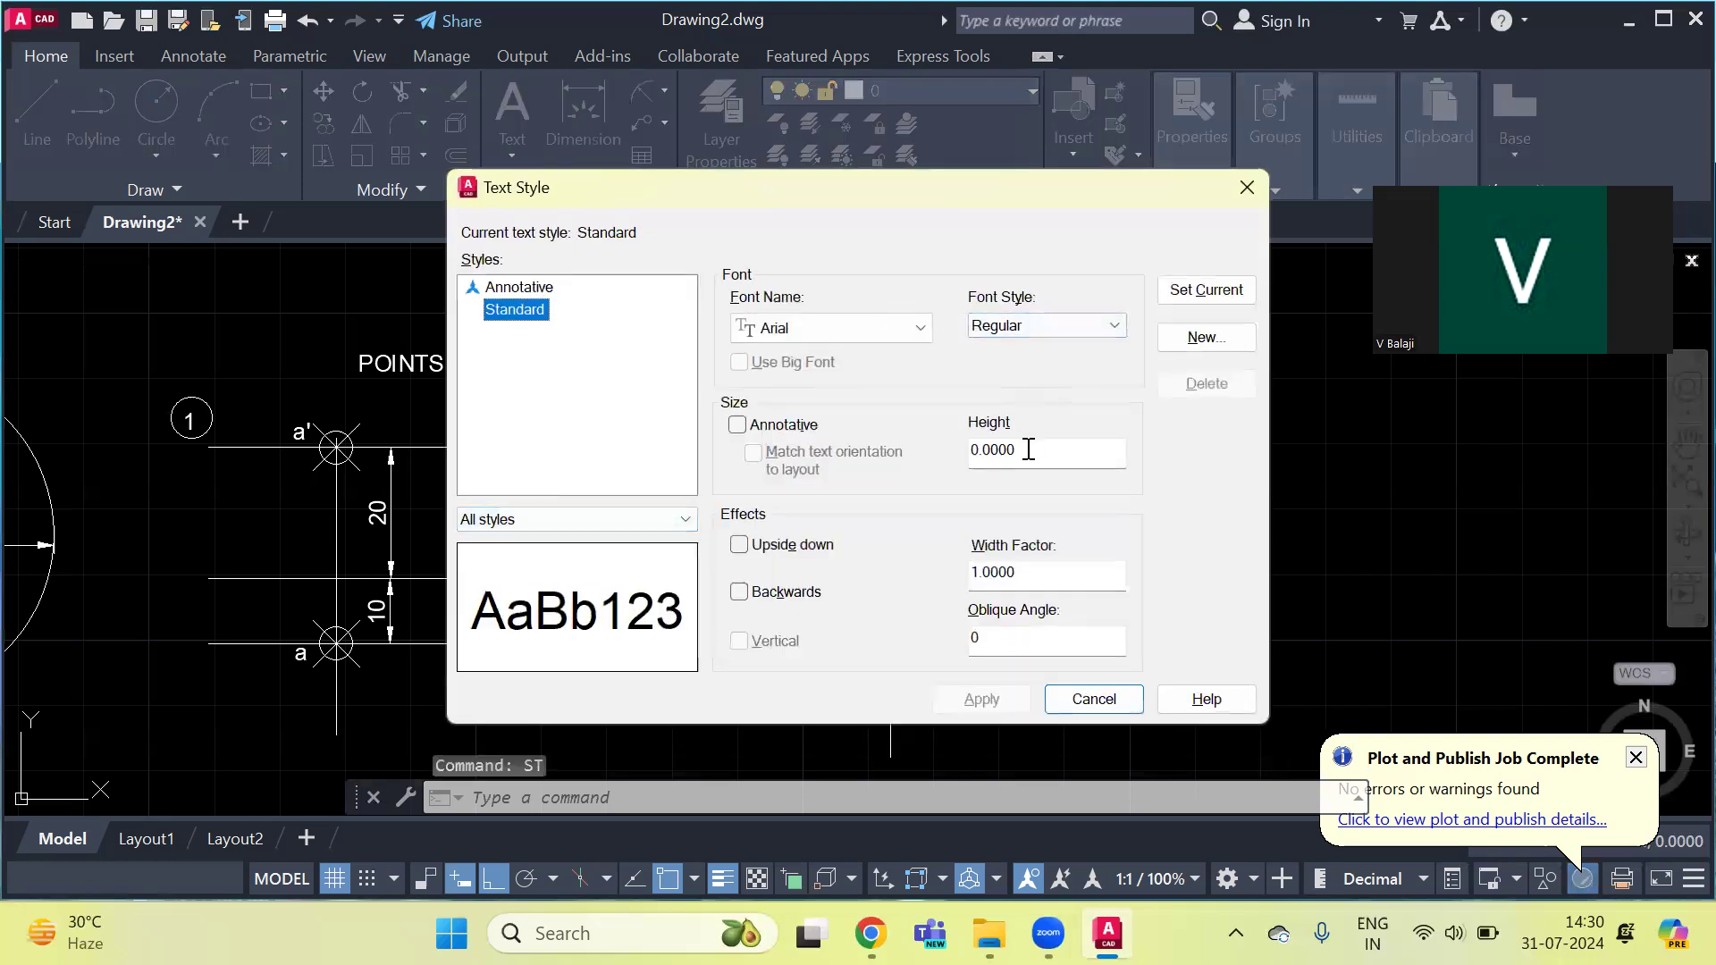
drag(1029, 449, 831, 444)
text(5)
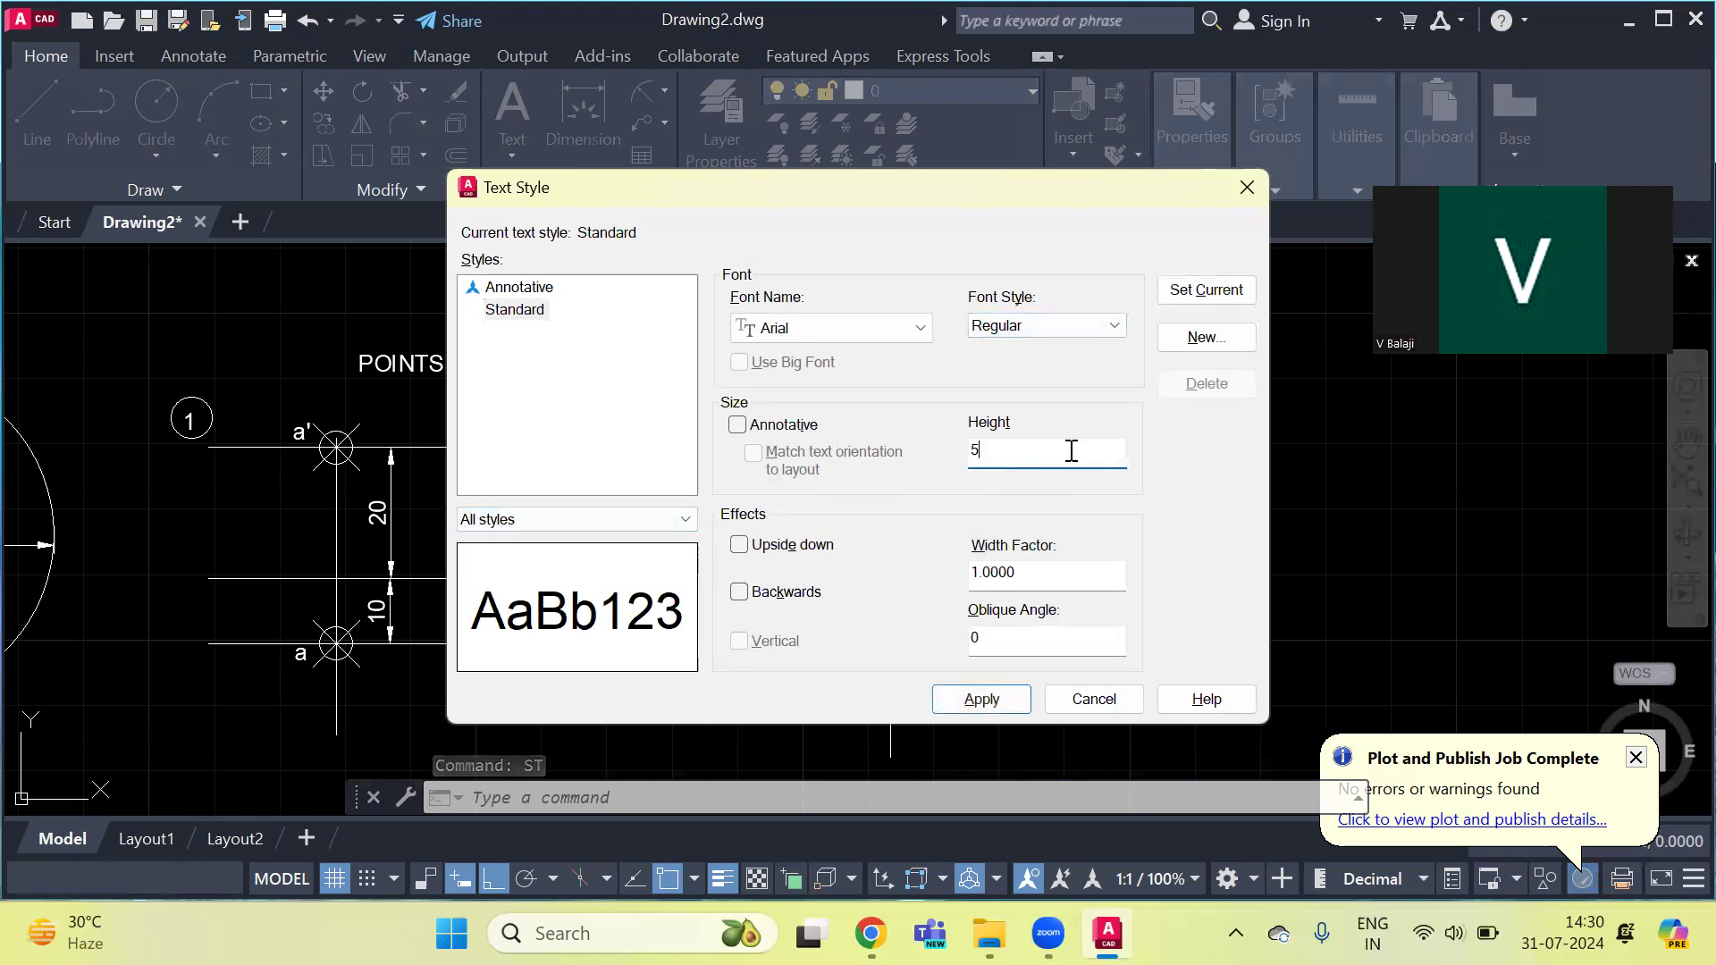
click(1197, 291)
click(863, 521)
click(1085, 698)
Step: Add the multiline text label a' beside the pentagon's upper-left corner
text(t)
key(Return)
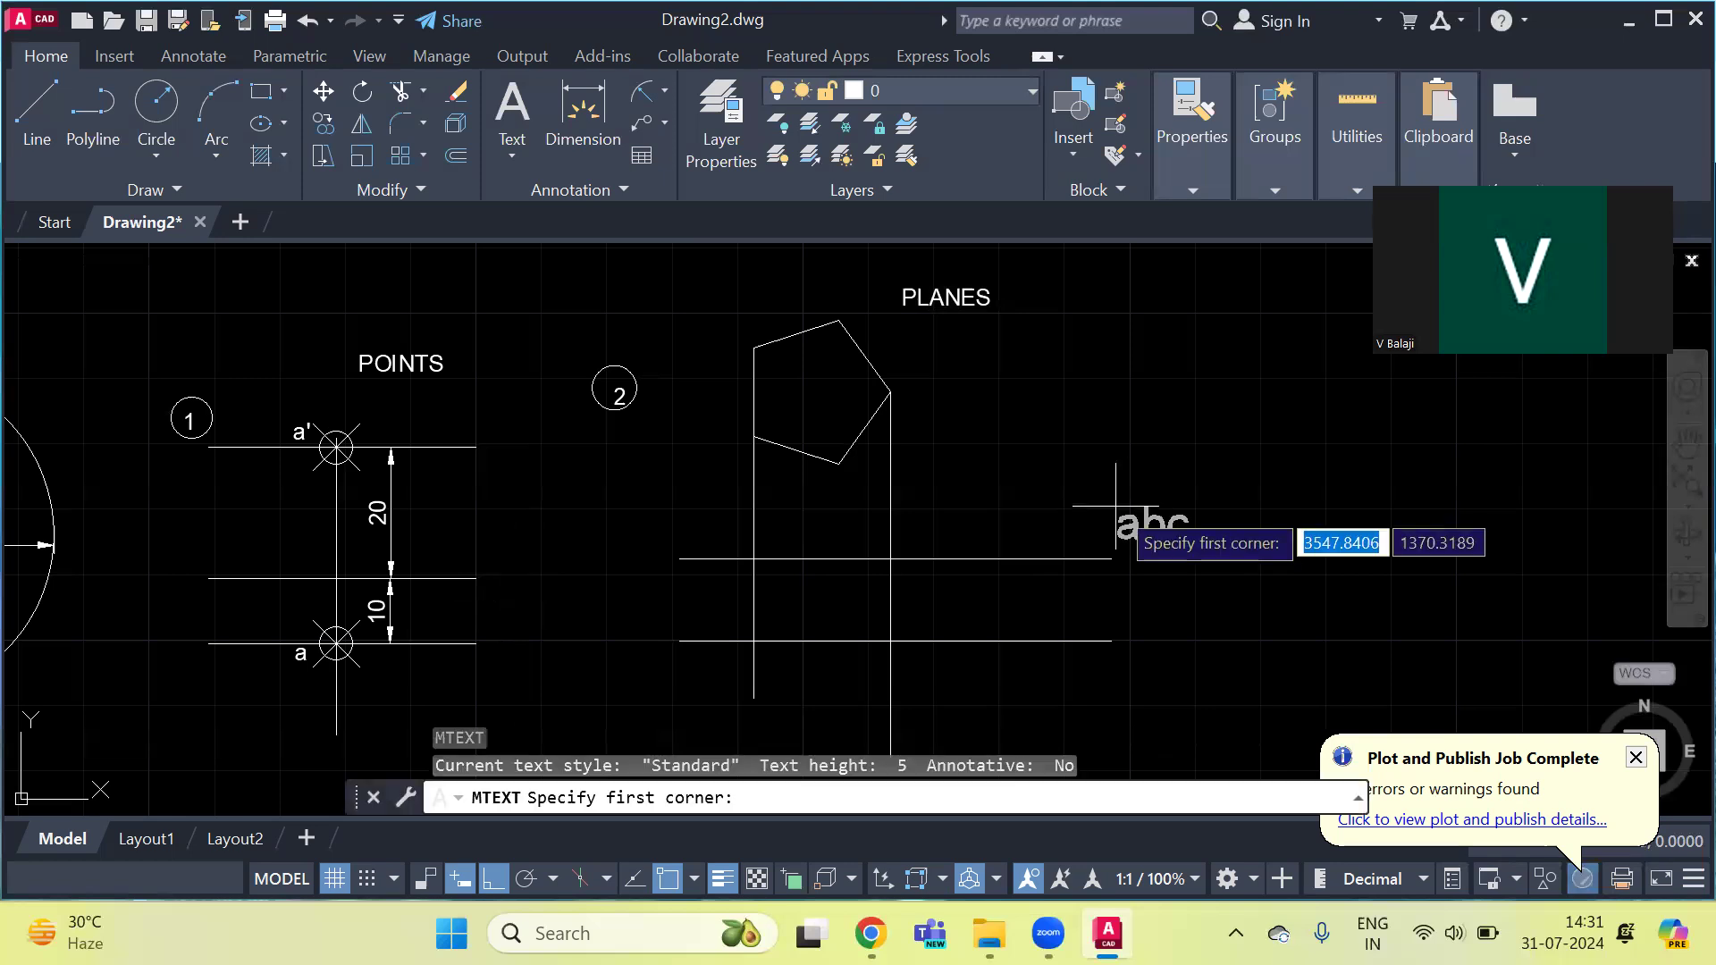
click(728, 348)
click(754, 368)
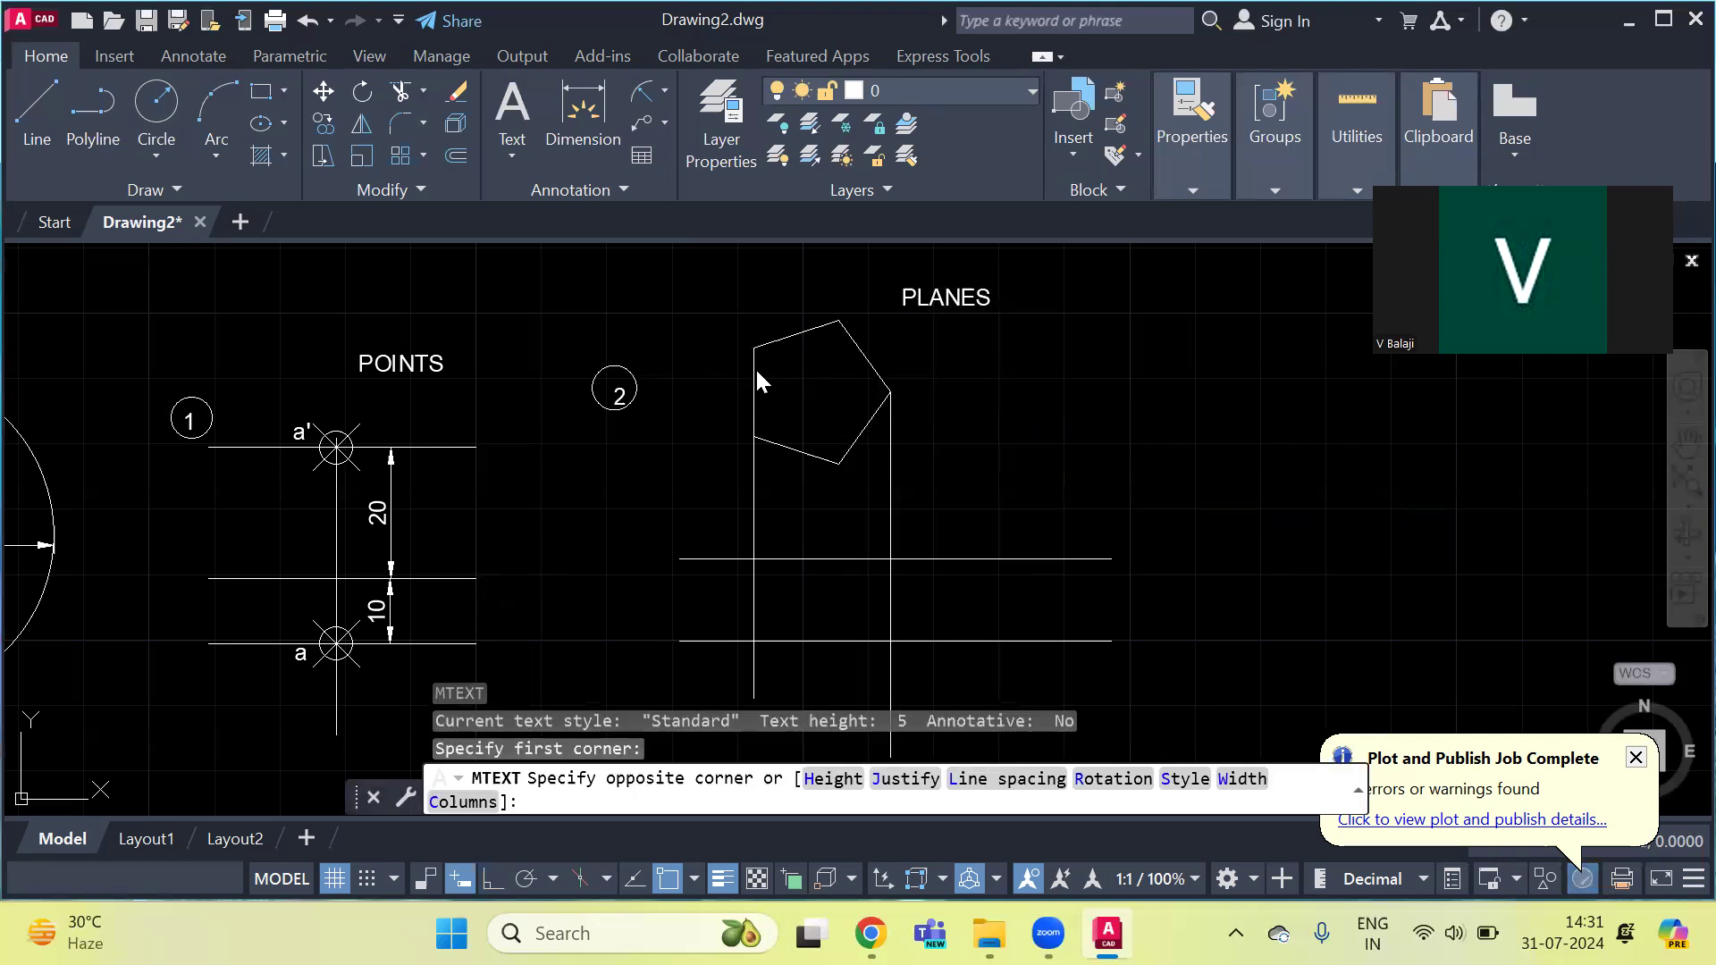
text(a)
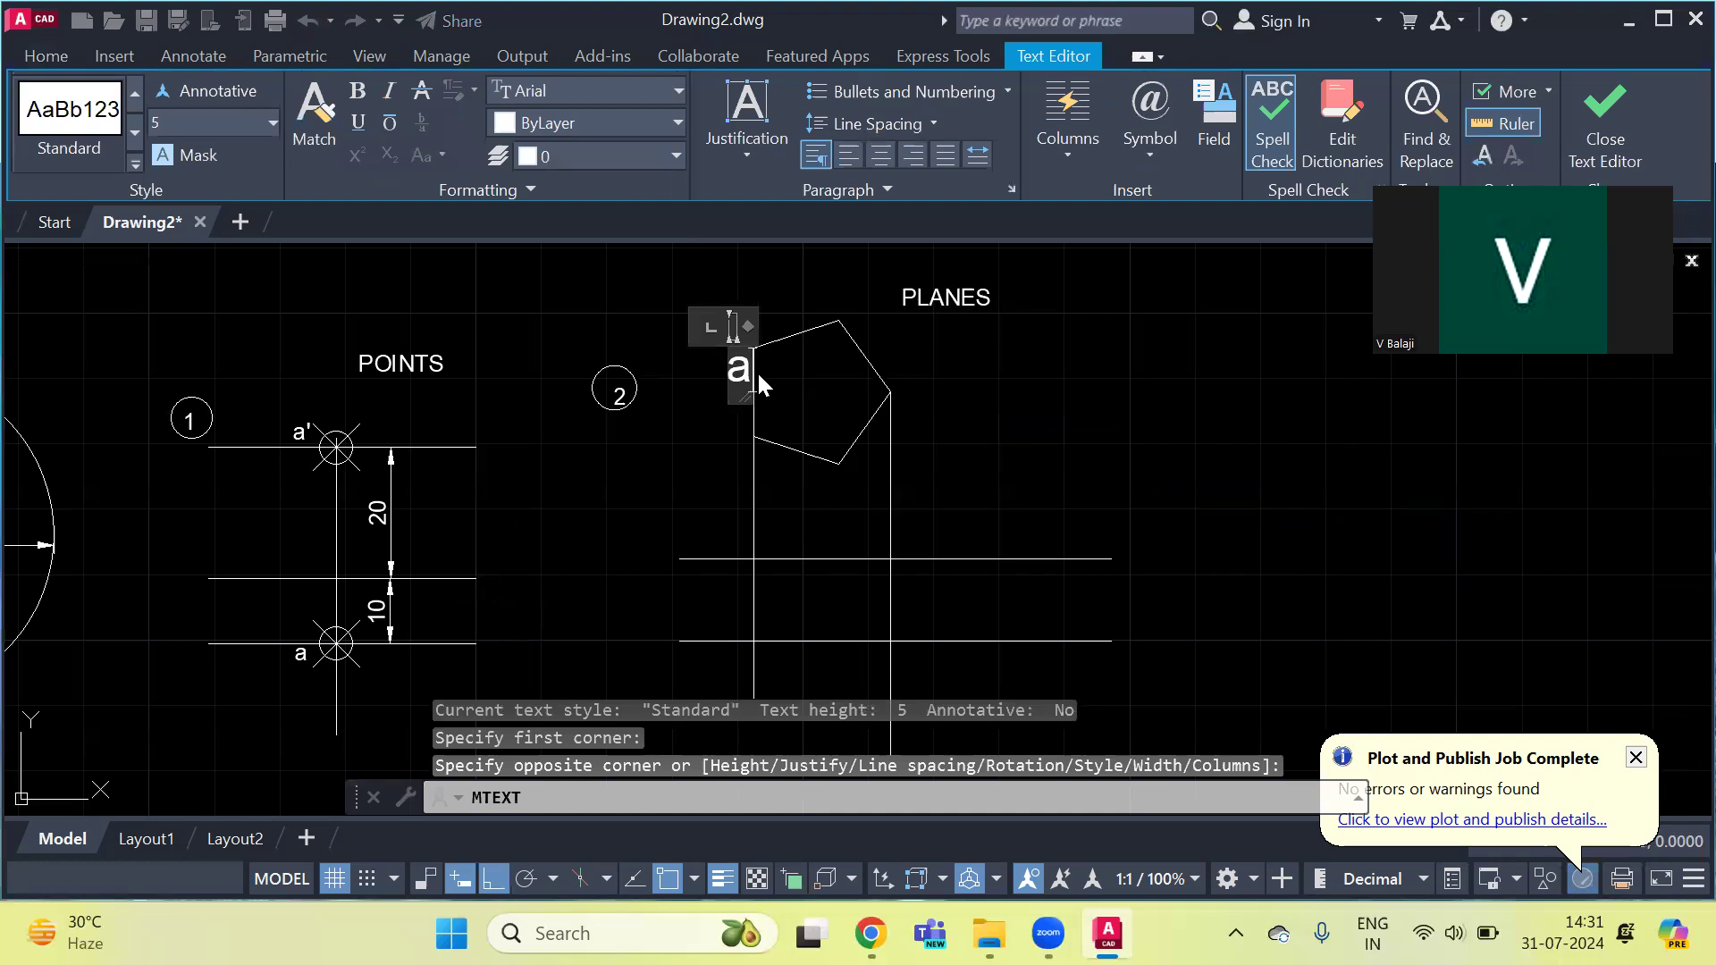
text(')
click(984, 394)
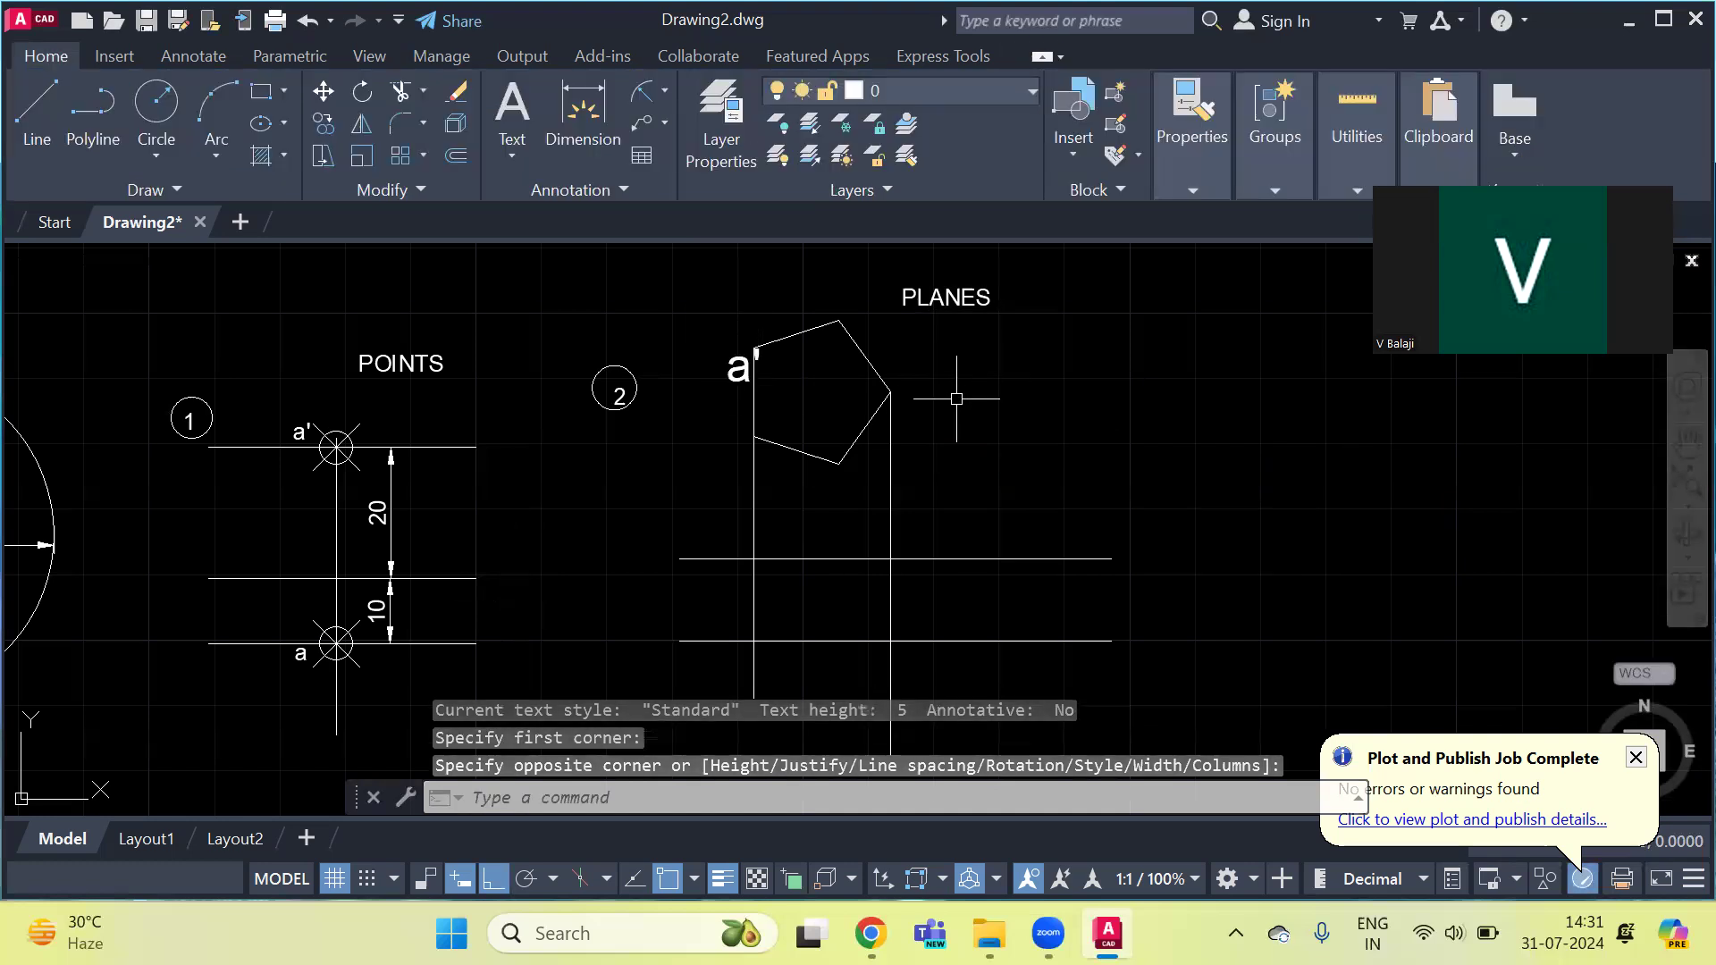
text(a)
key(Escape)
key(Escape)
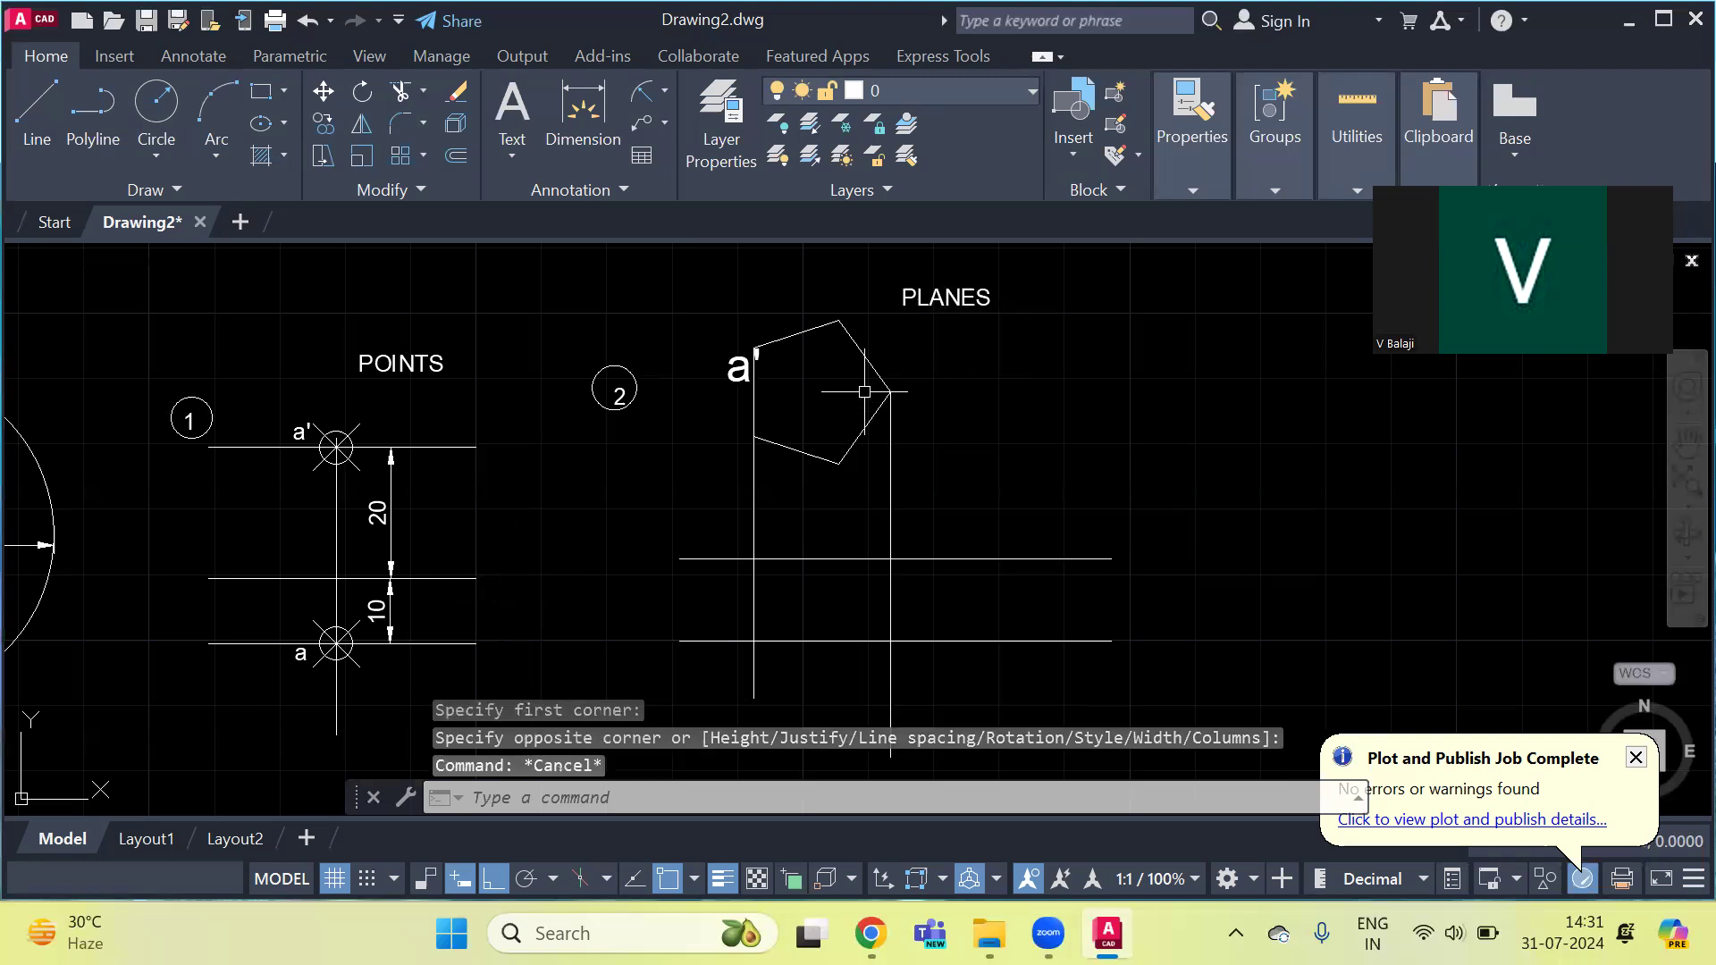
Step: Set the Standard text style's height to 3, make it current and save the change
text(st)
key(Return)
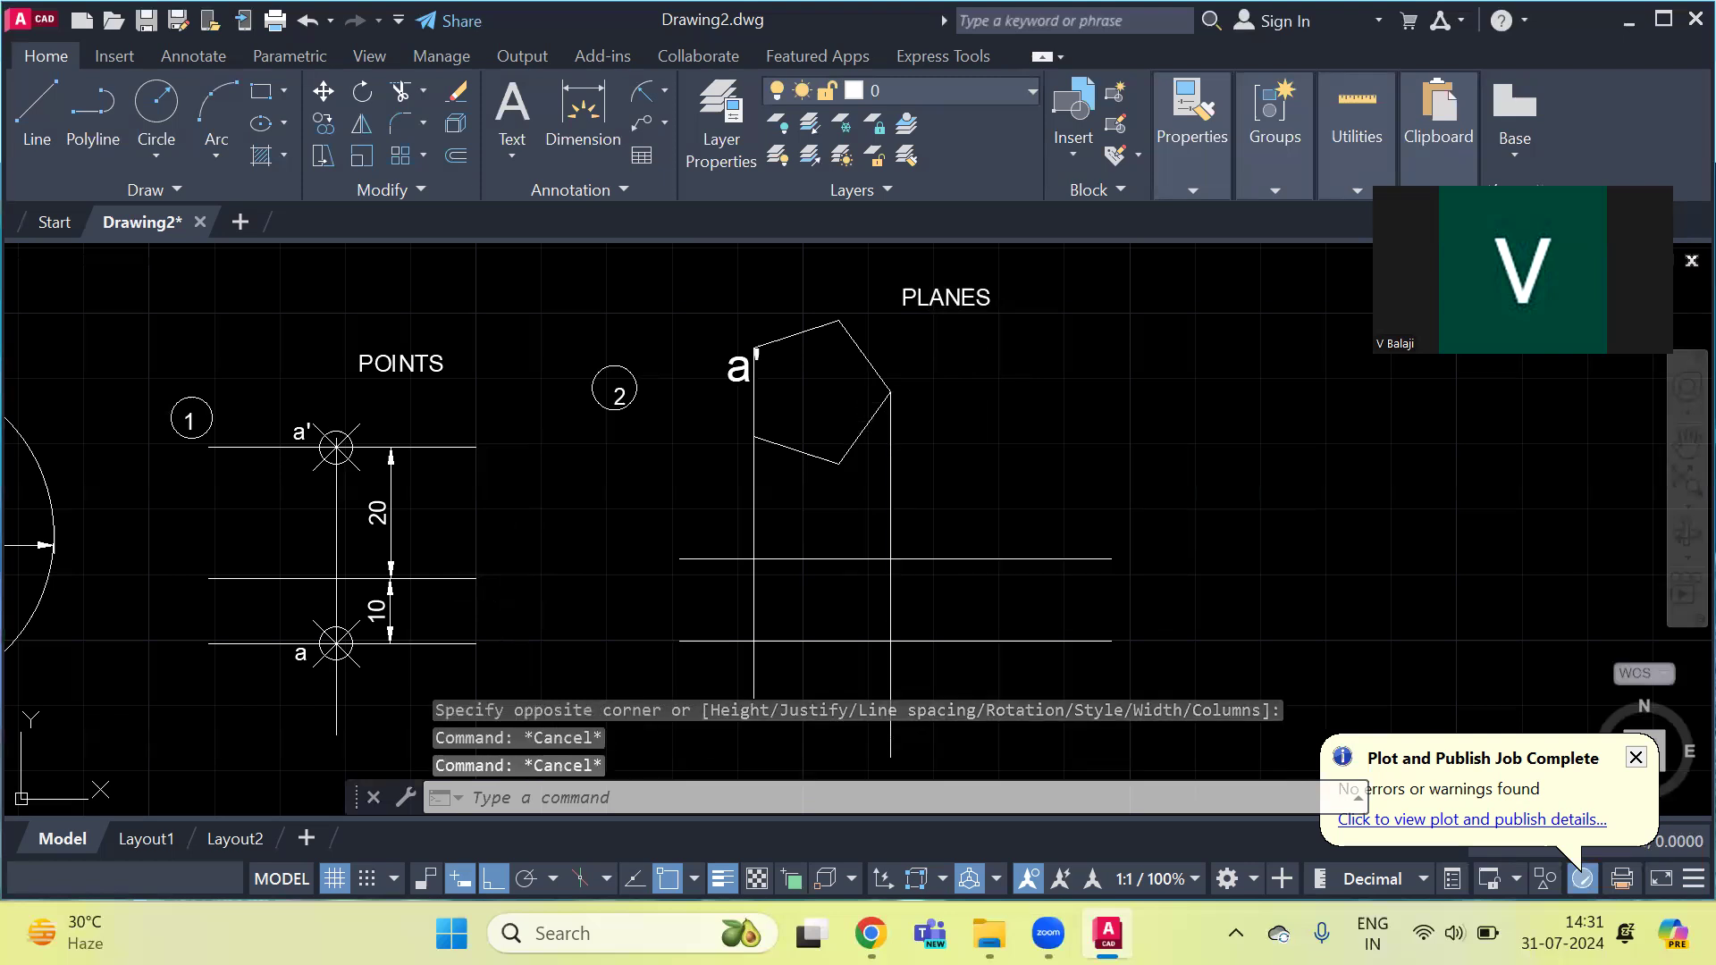
double_click(993, 449)
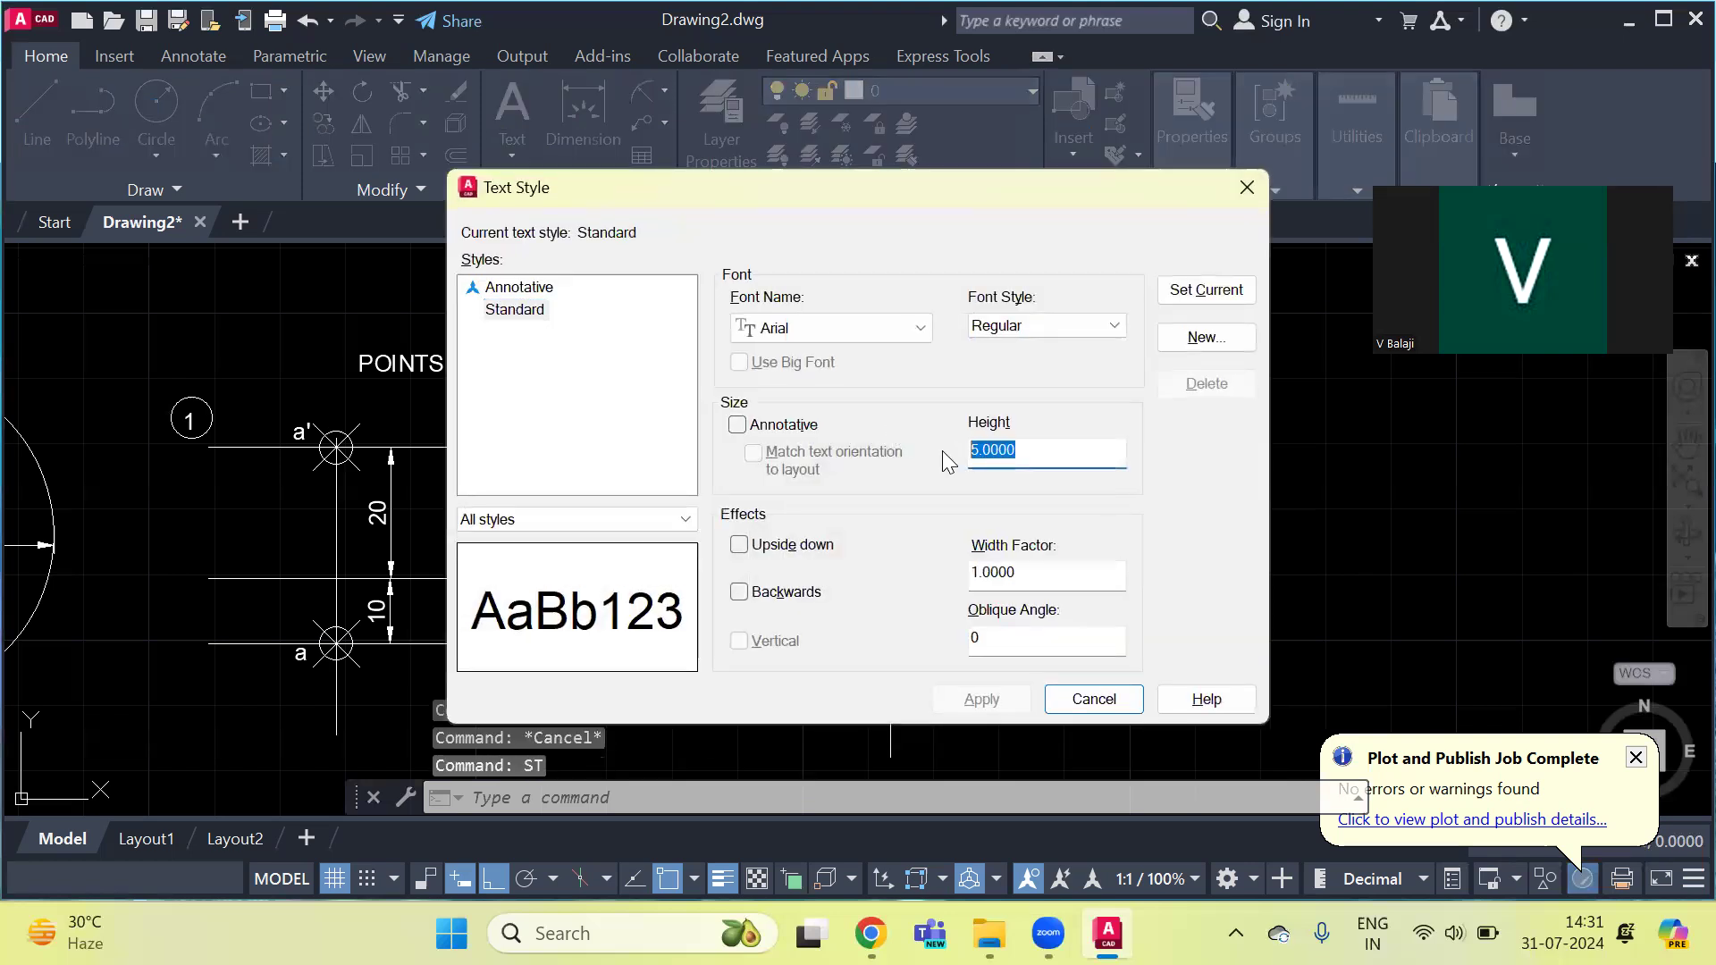
text(3)
click(1164, 294)
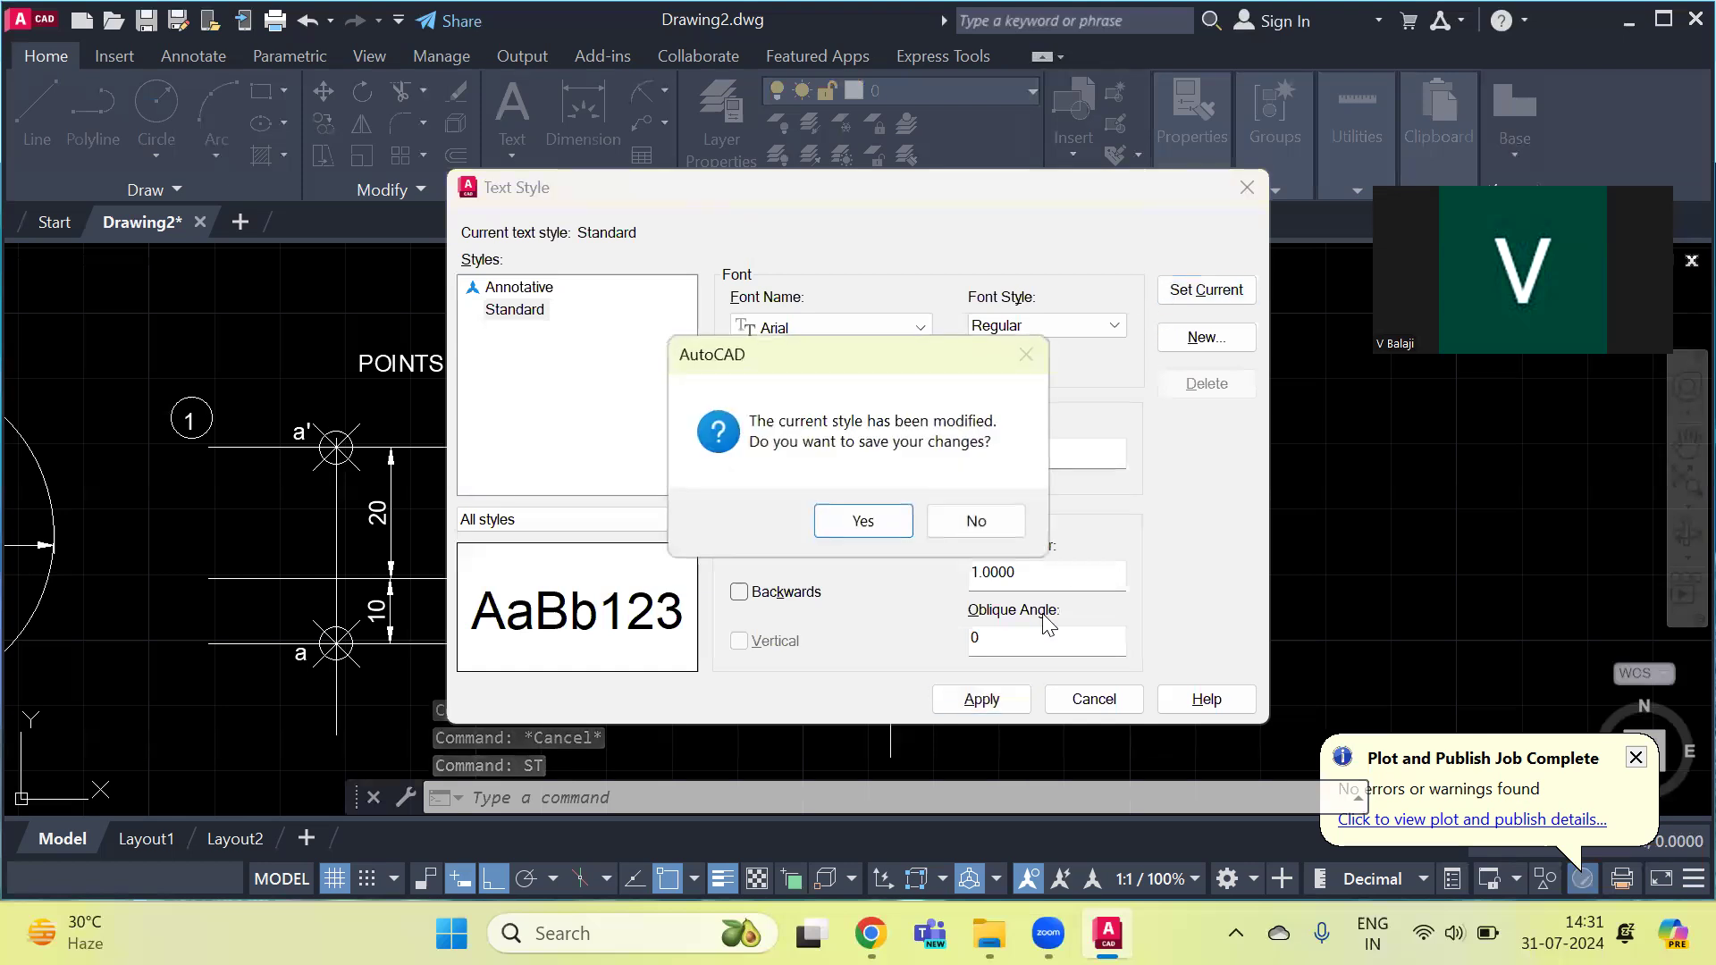
click(871, 521)
click(1093, 699)
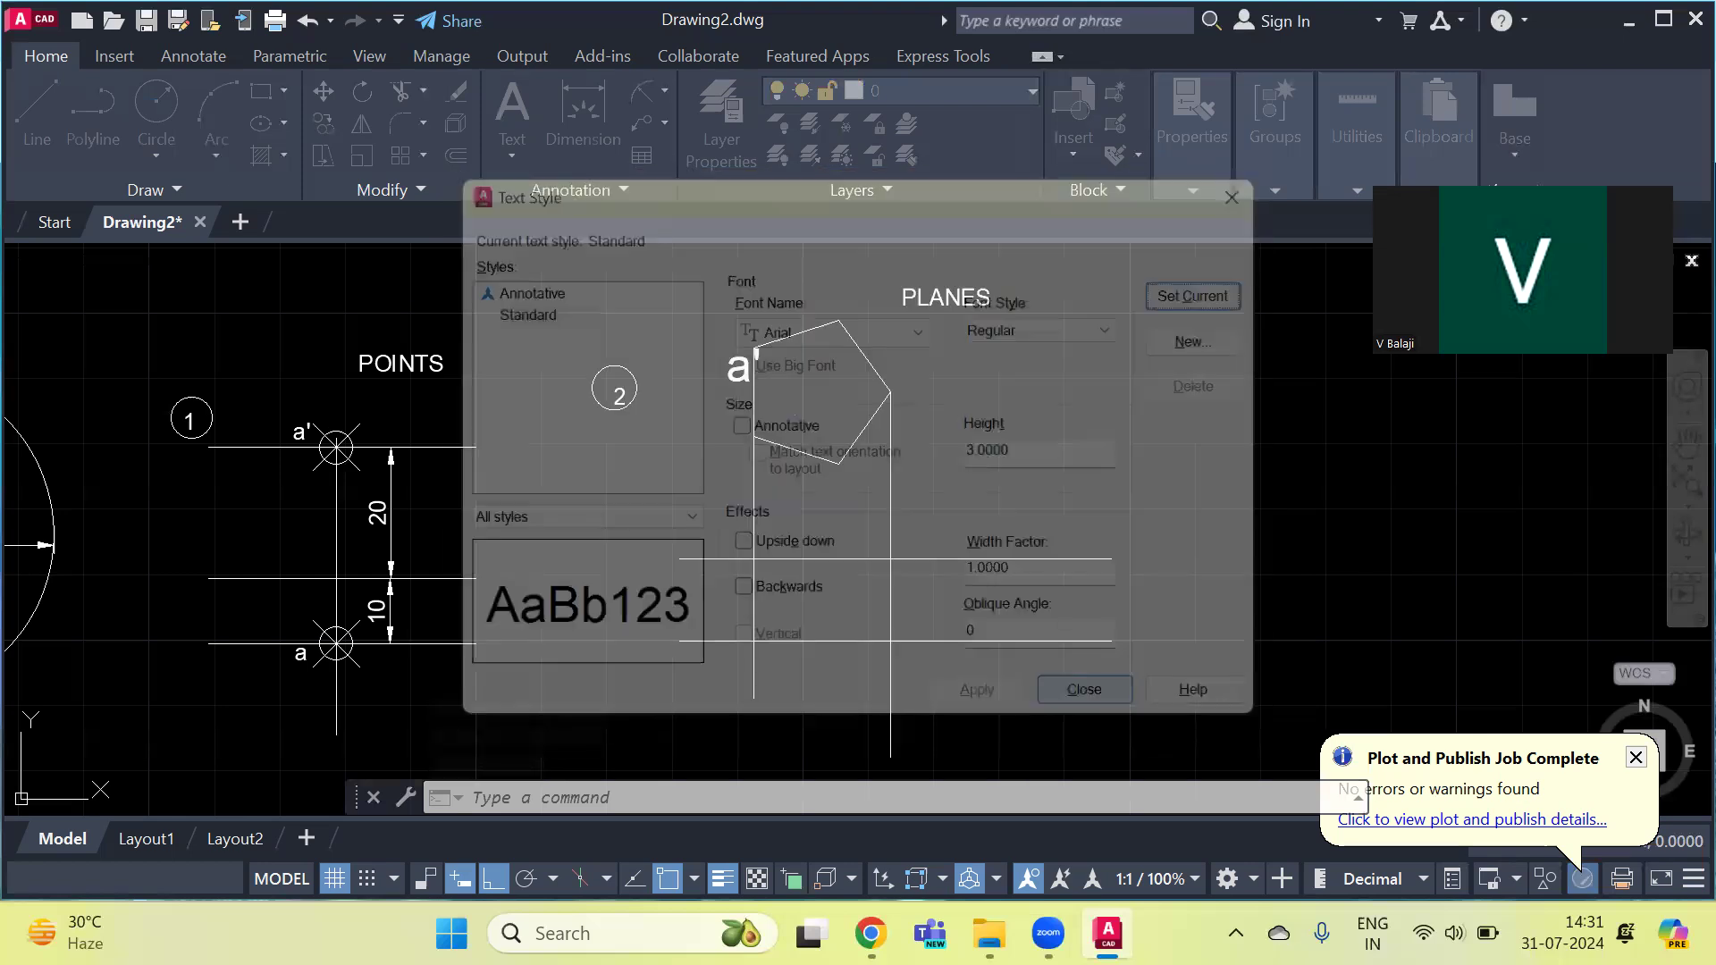
Step: Add the multiline text label b' beside the pentagon's lower-left corner
text(t)
key(Return)
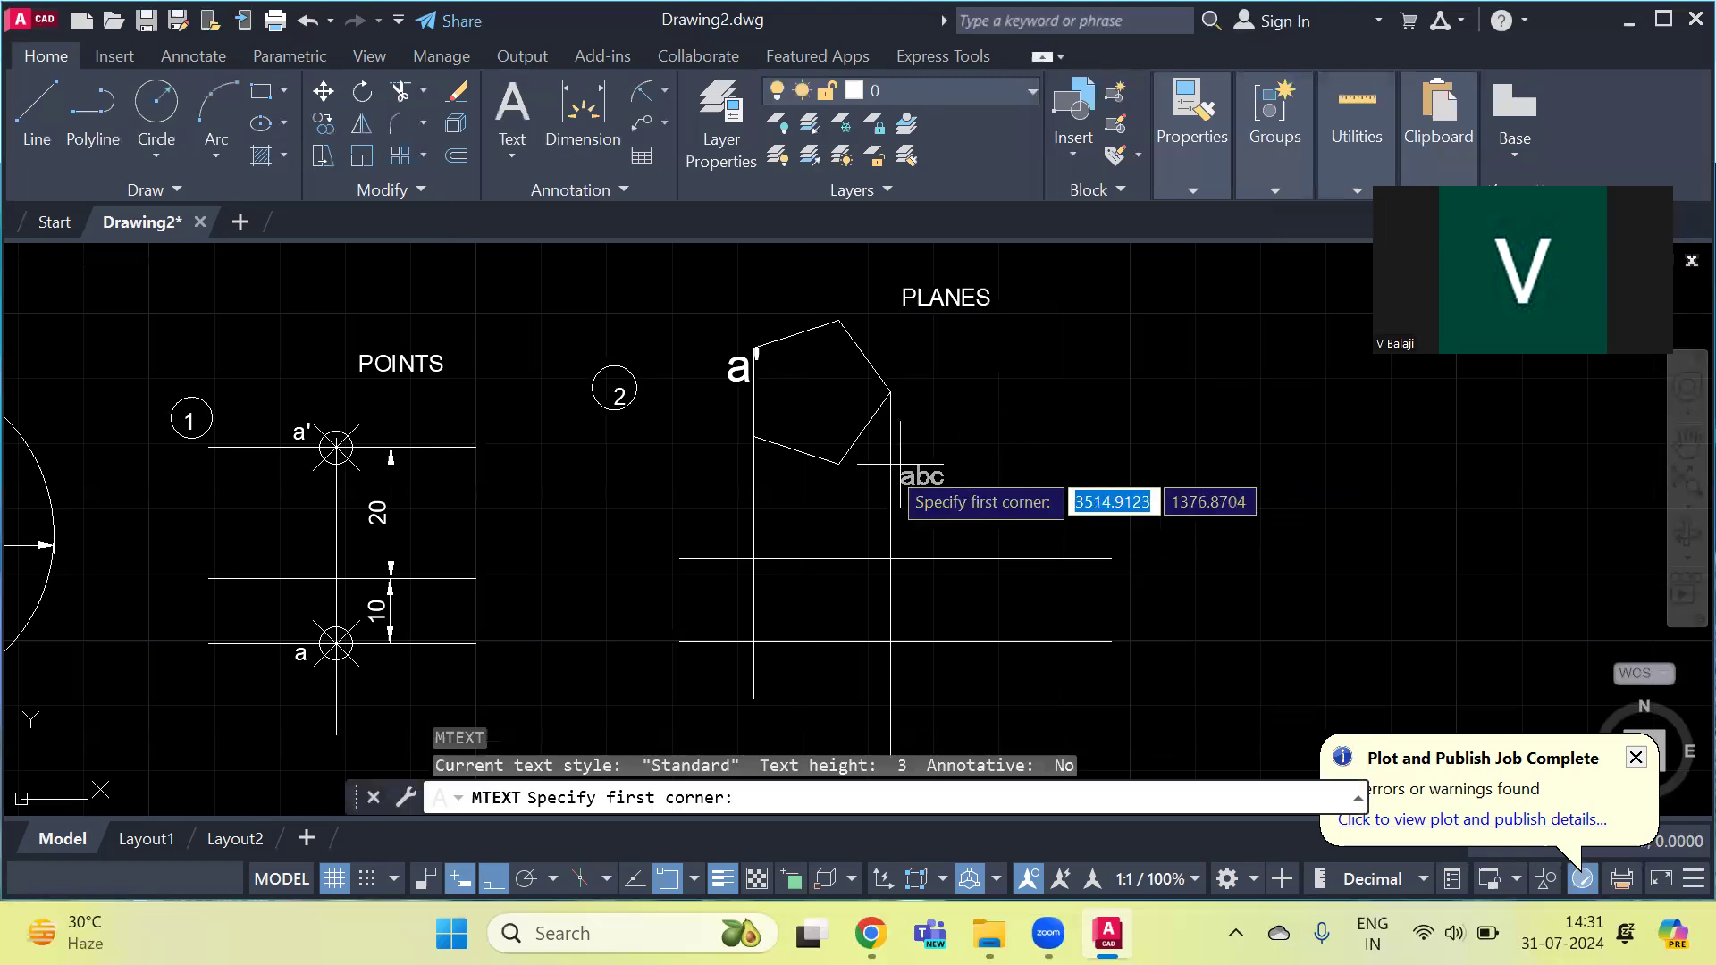
click(730, 441)
click(747, 463)
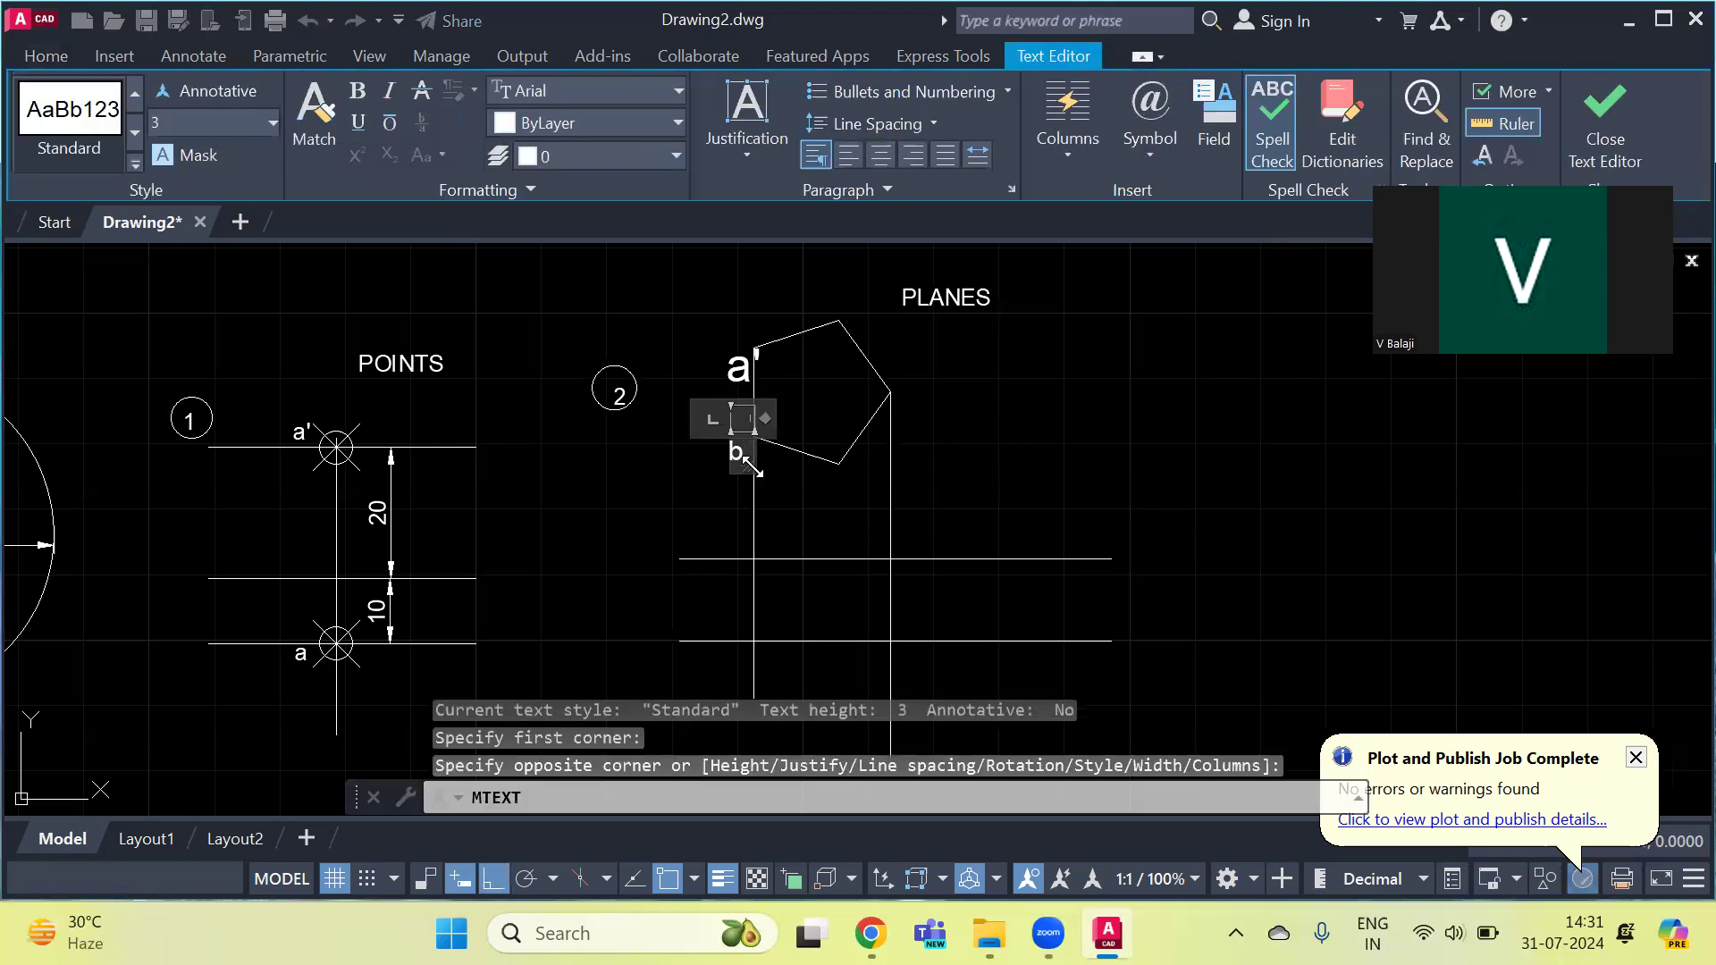
click(1007, 466)
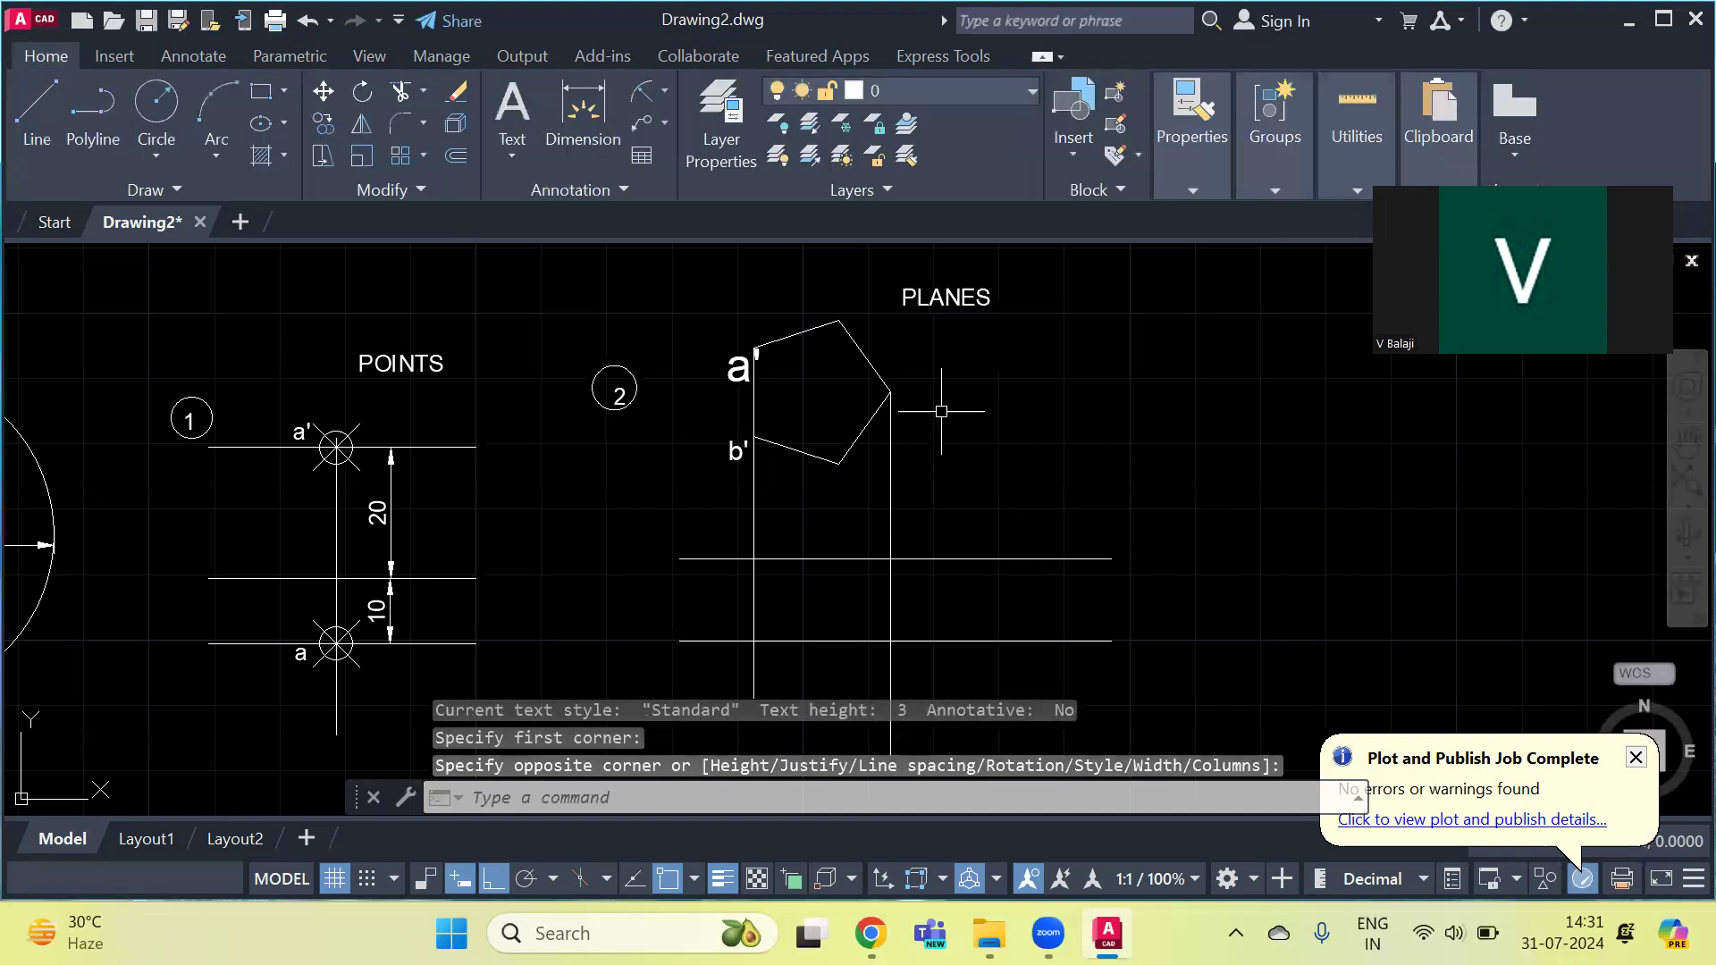
Step: Erase the oversized a' label and add a new multiline text a' of height 3 beside the pentagon's upper-left corner
click(739, 364)
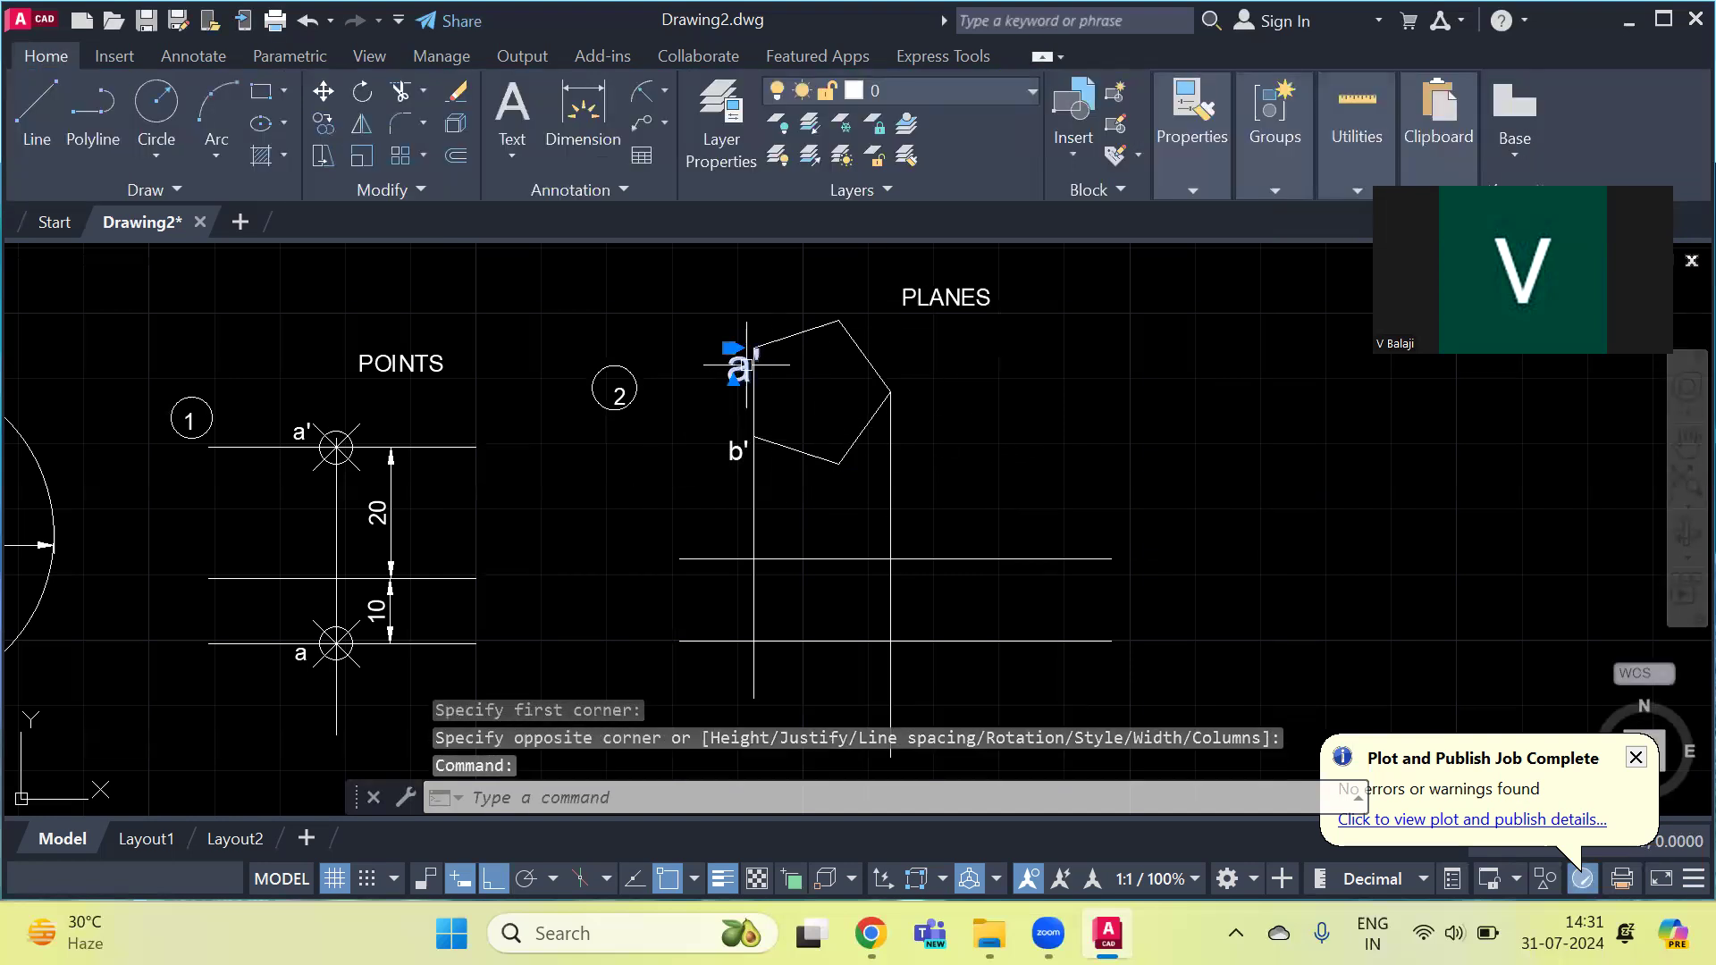
key(Delete)
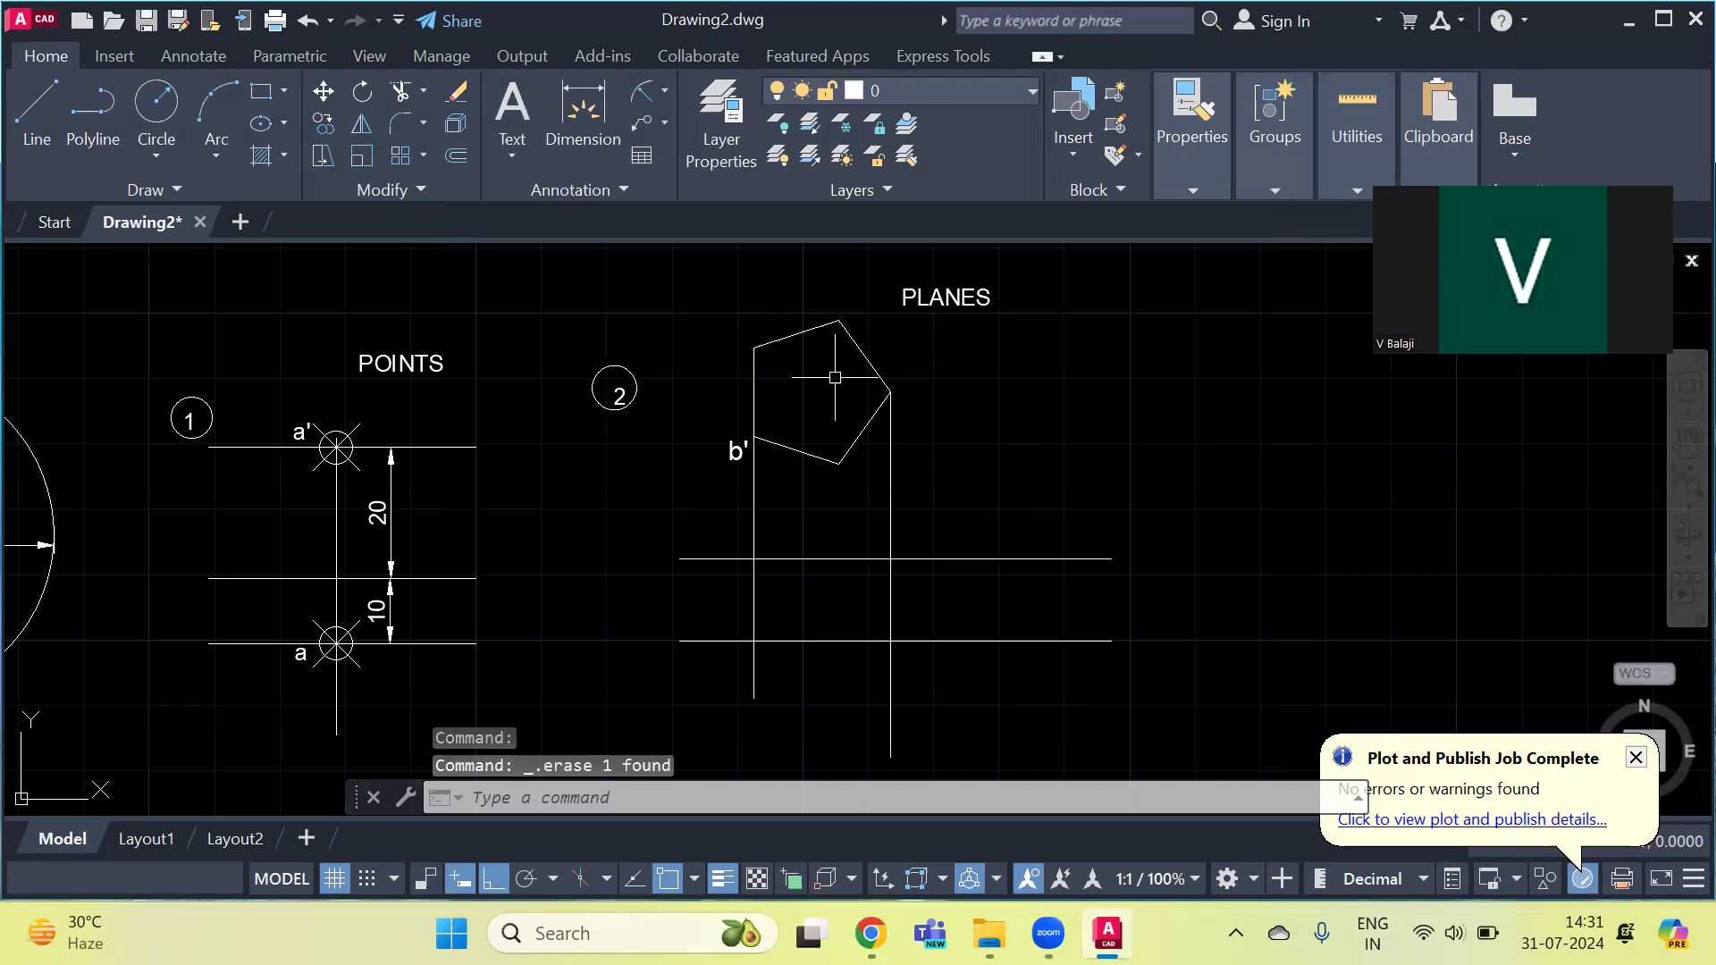
text(t)
key(Return)
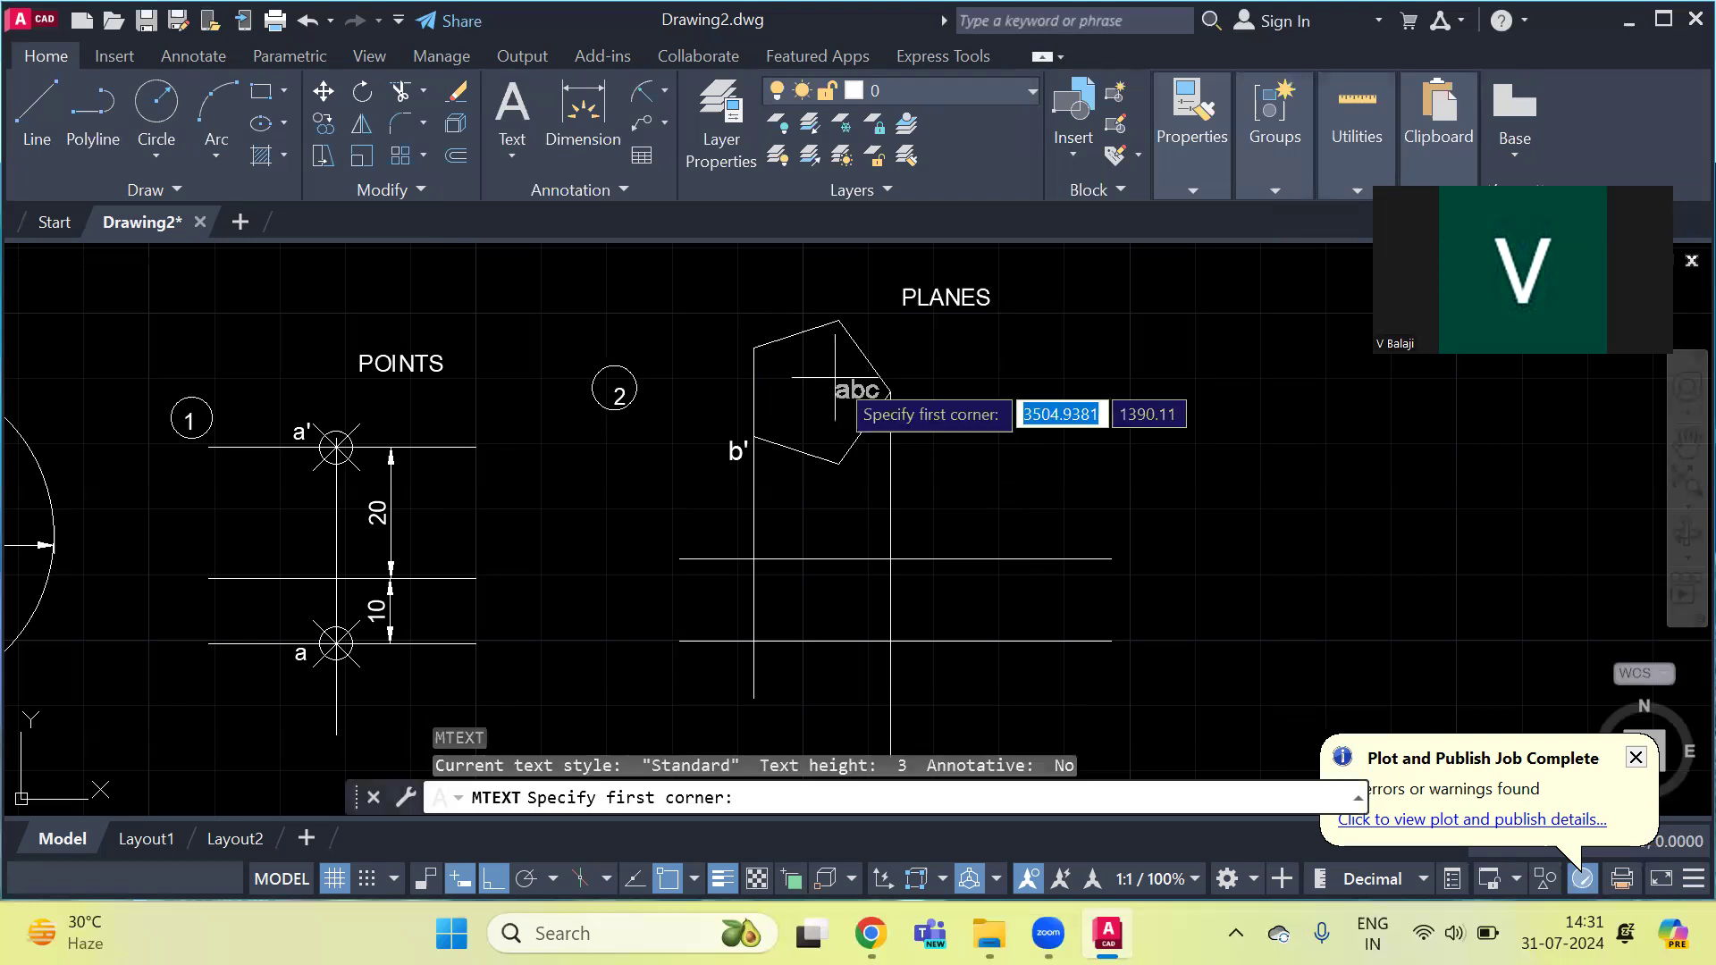
click(730, 351)
click(736, 359)
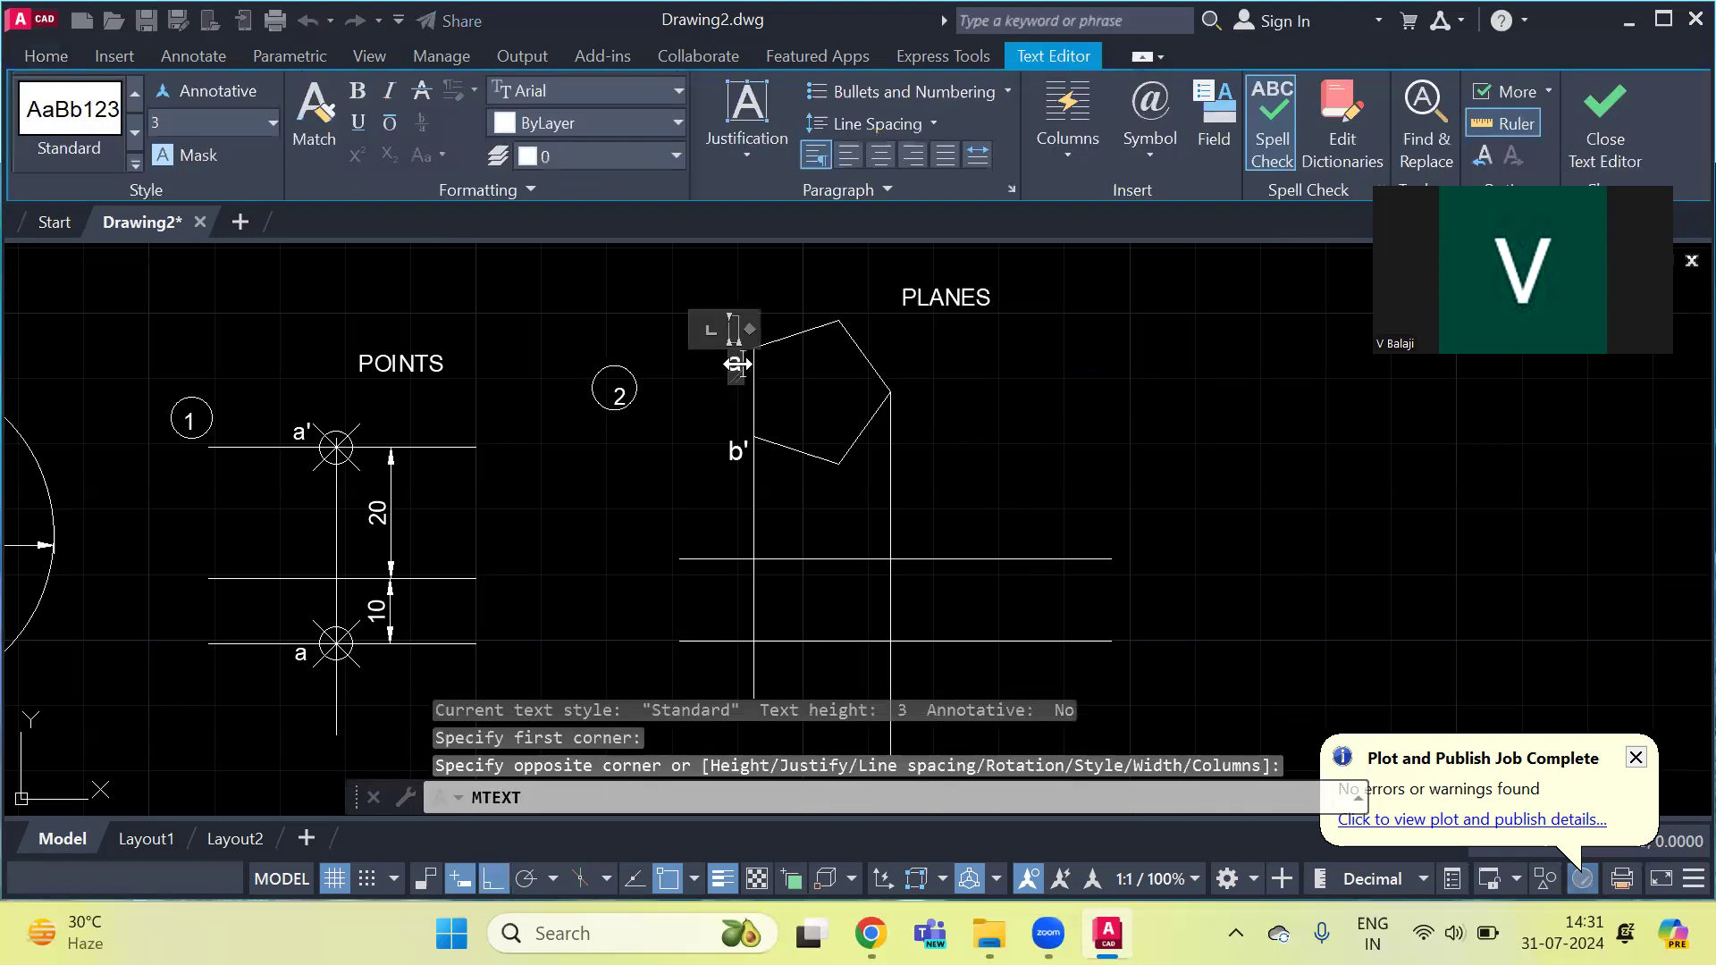
click(984, 373)
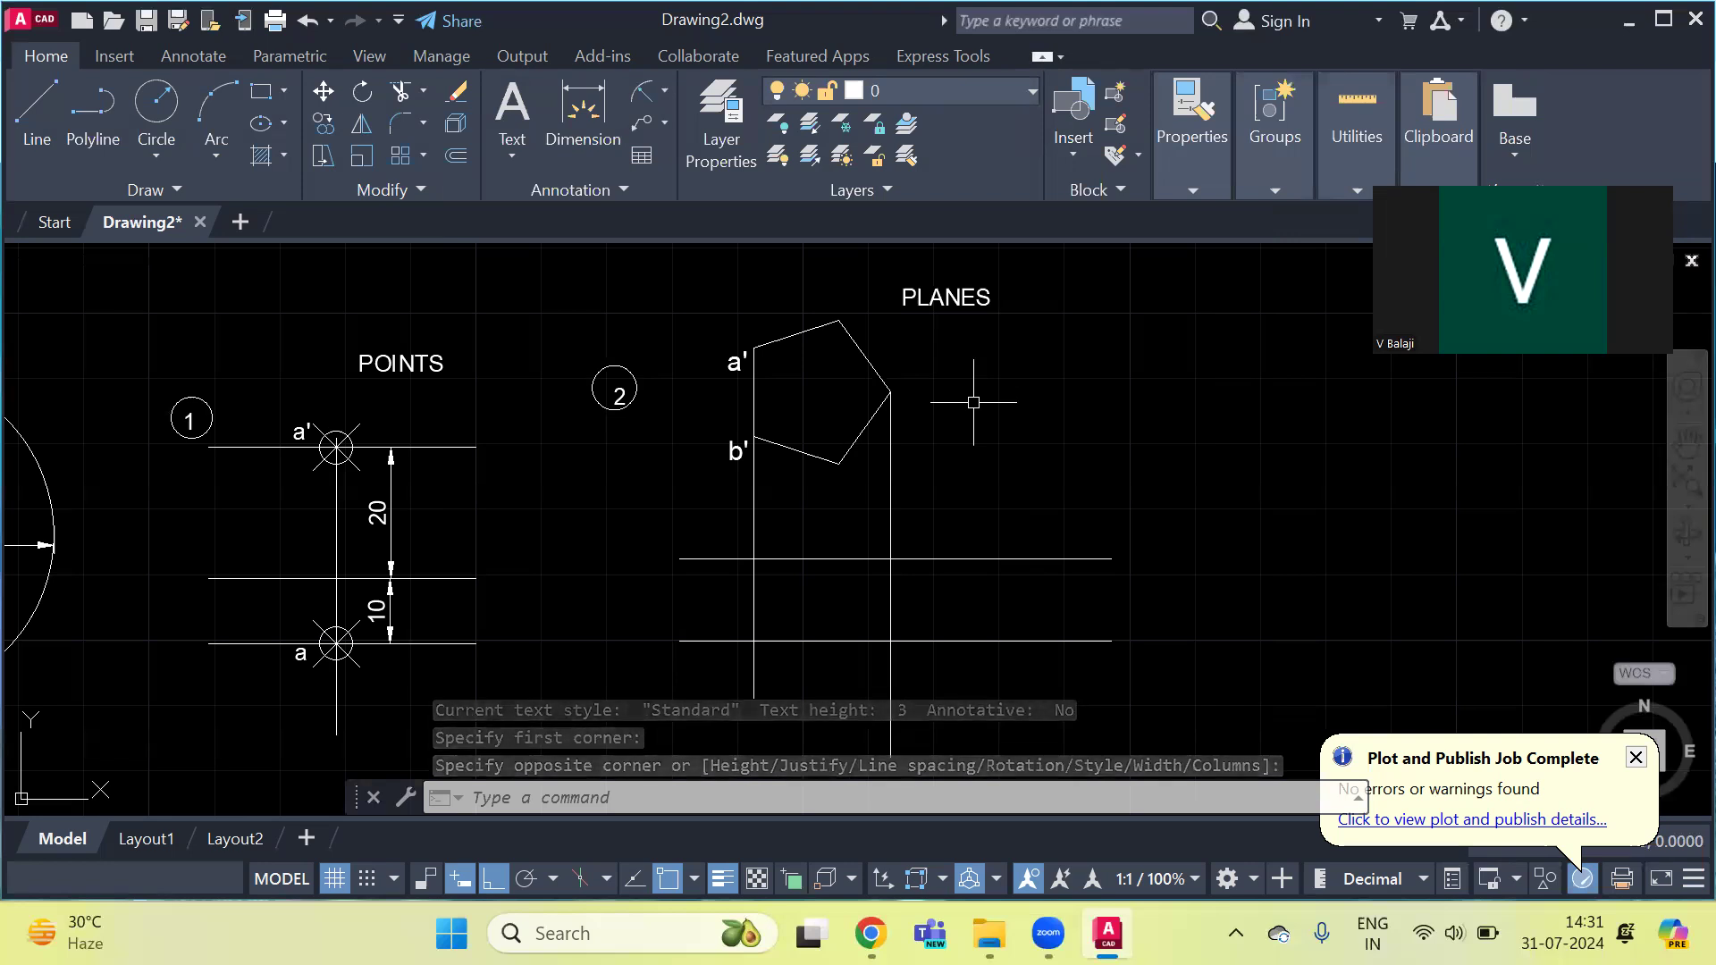
Step: Give the pentagon a heavier lineweight through its object properties
text(PR)
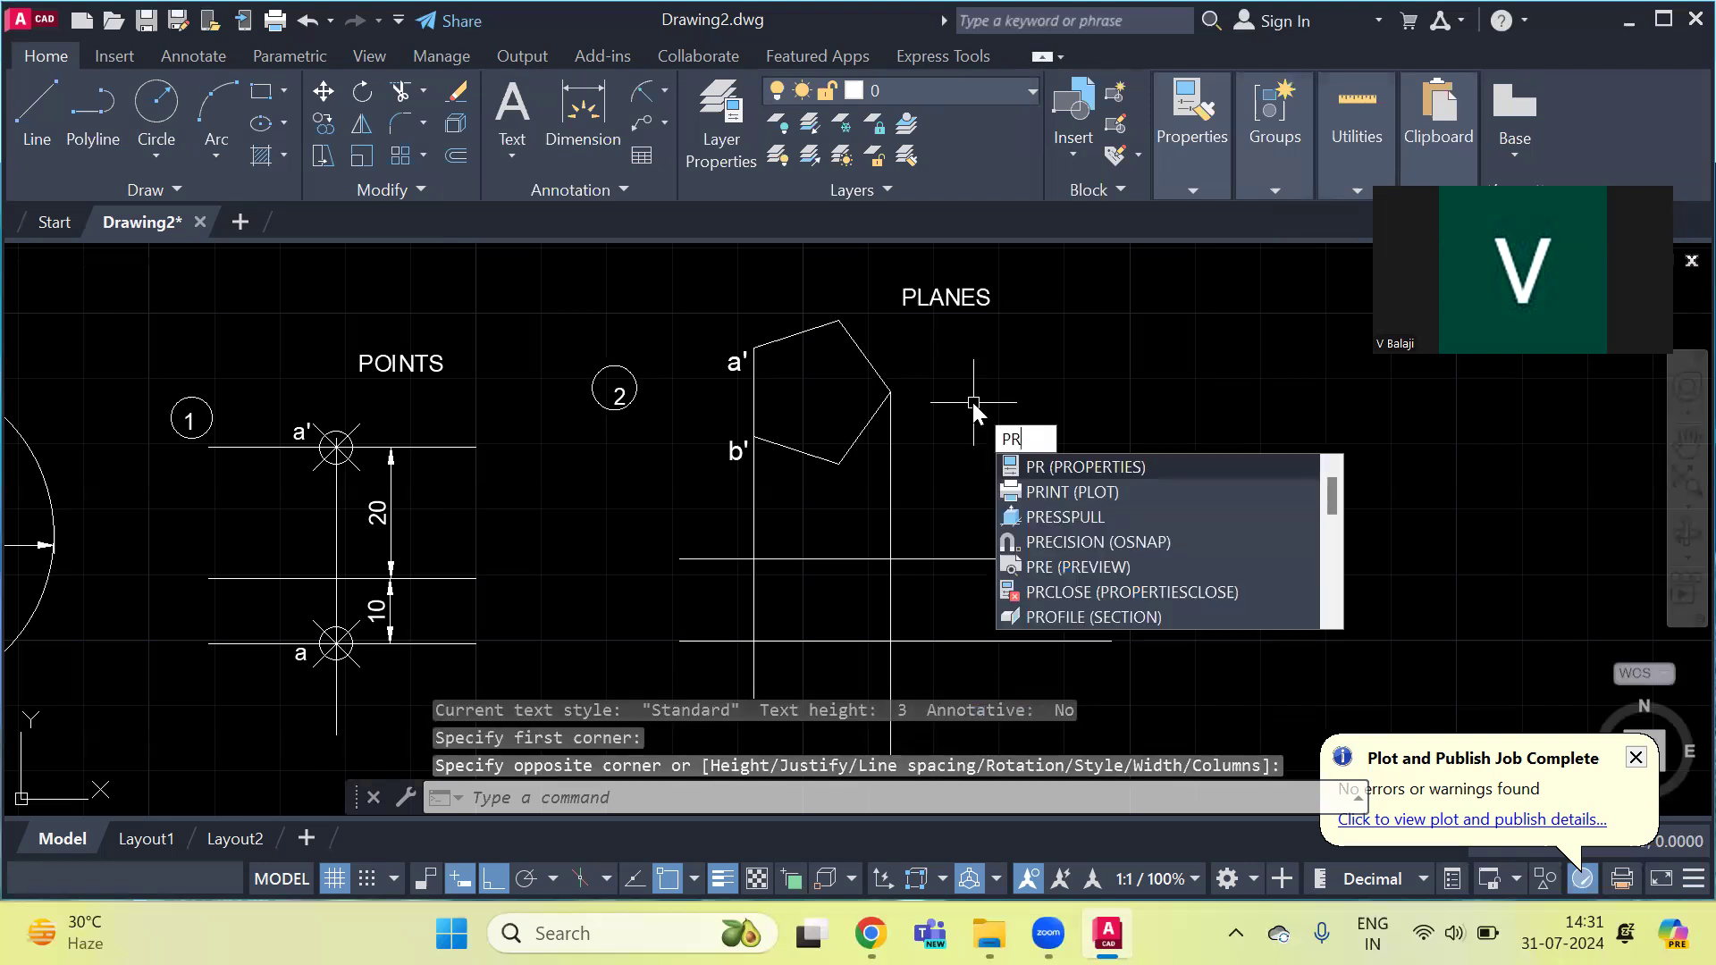
key(Return)
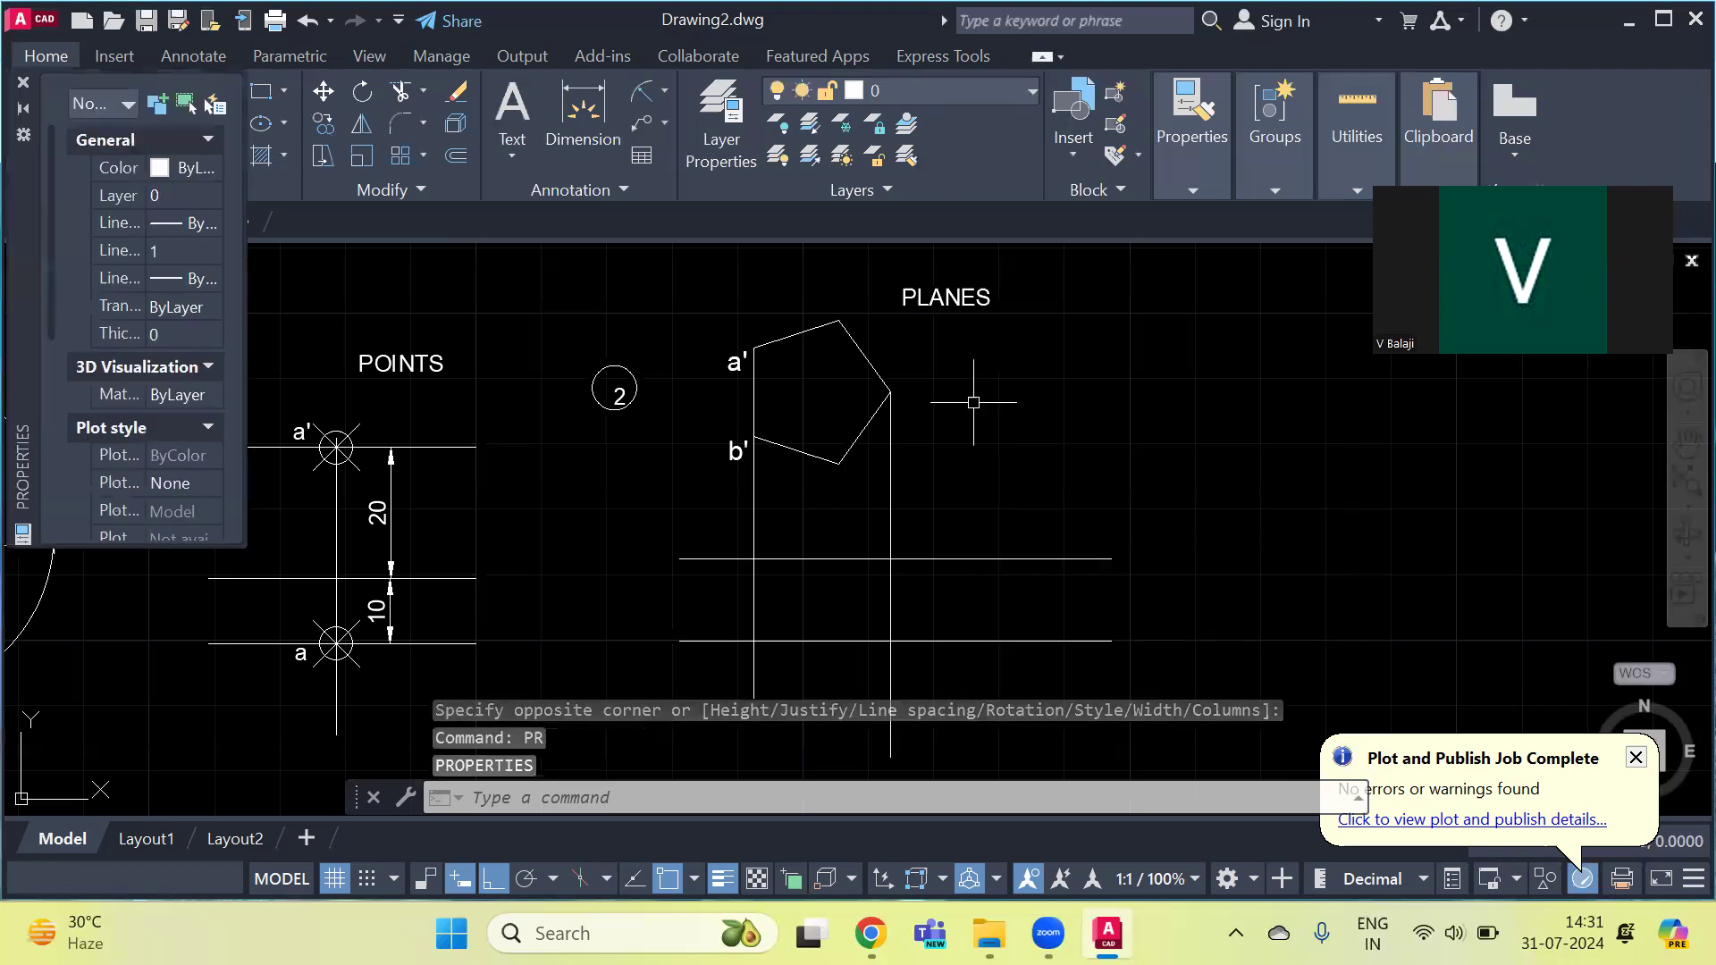
click(830, 325)
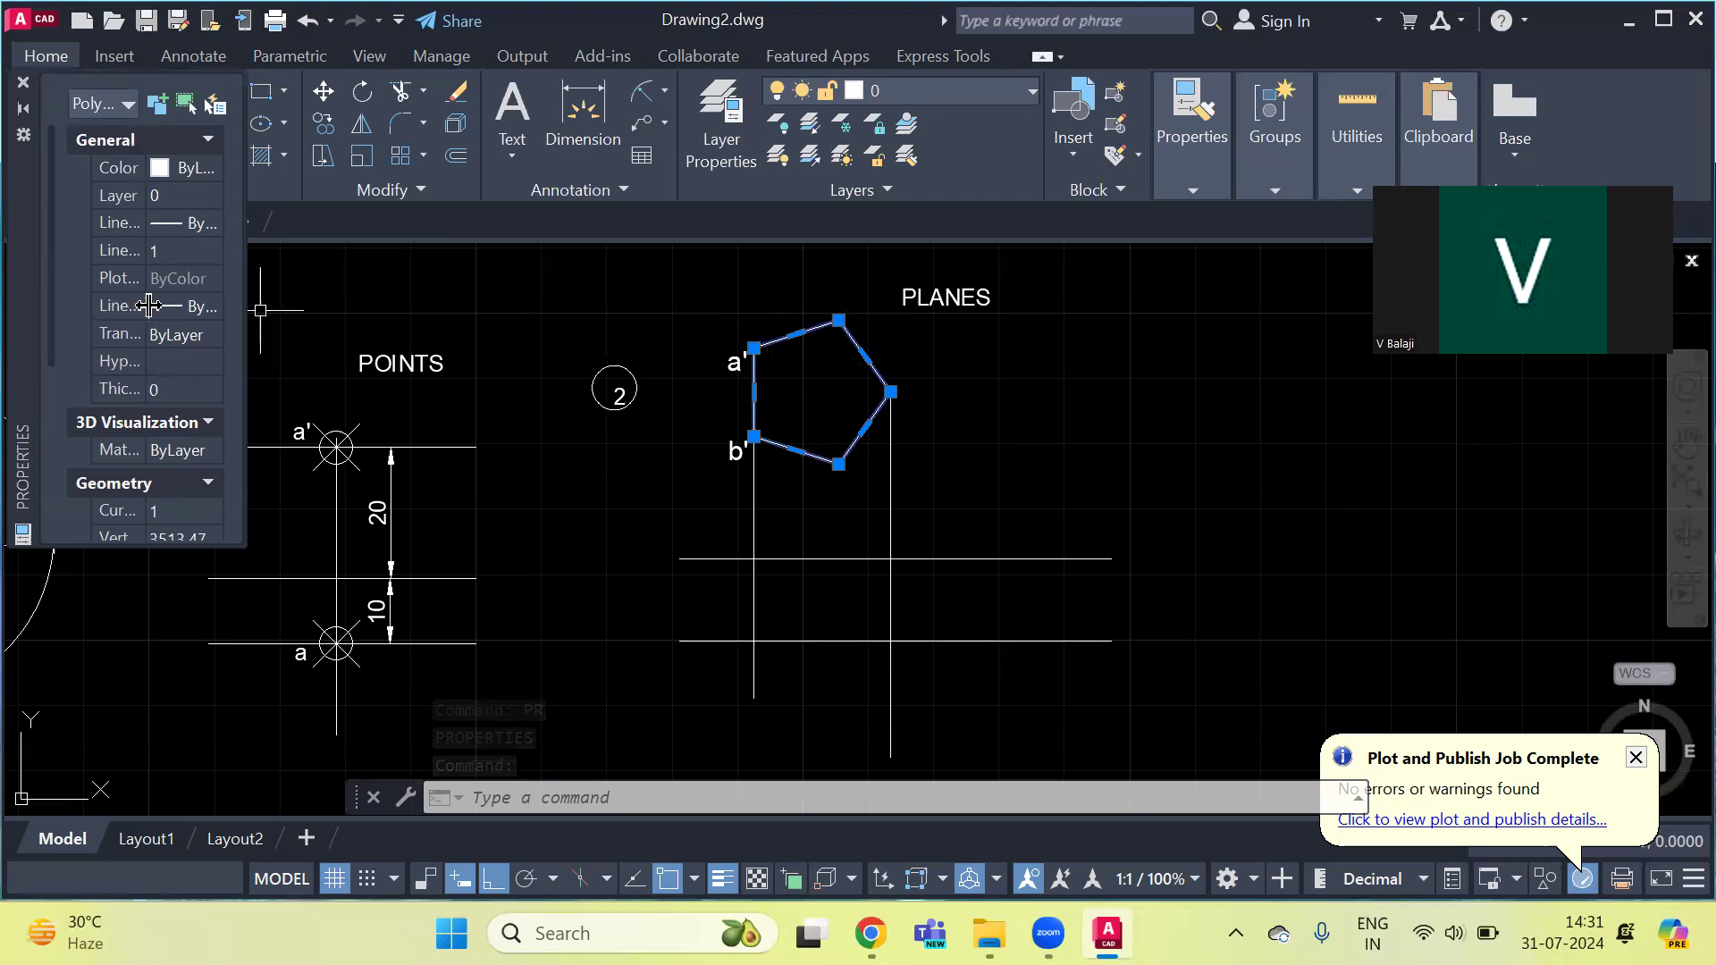
drag(146, 223, 210, 220)
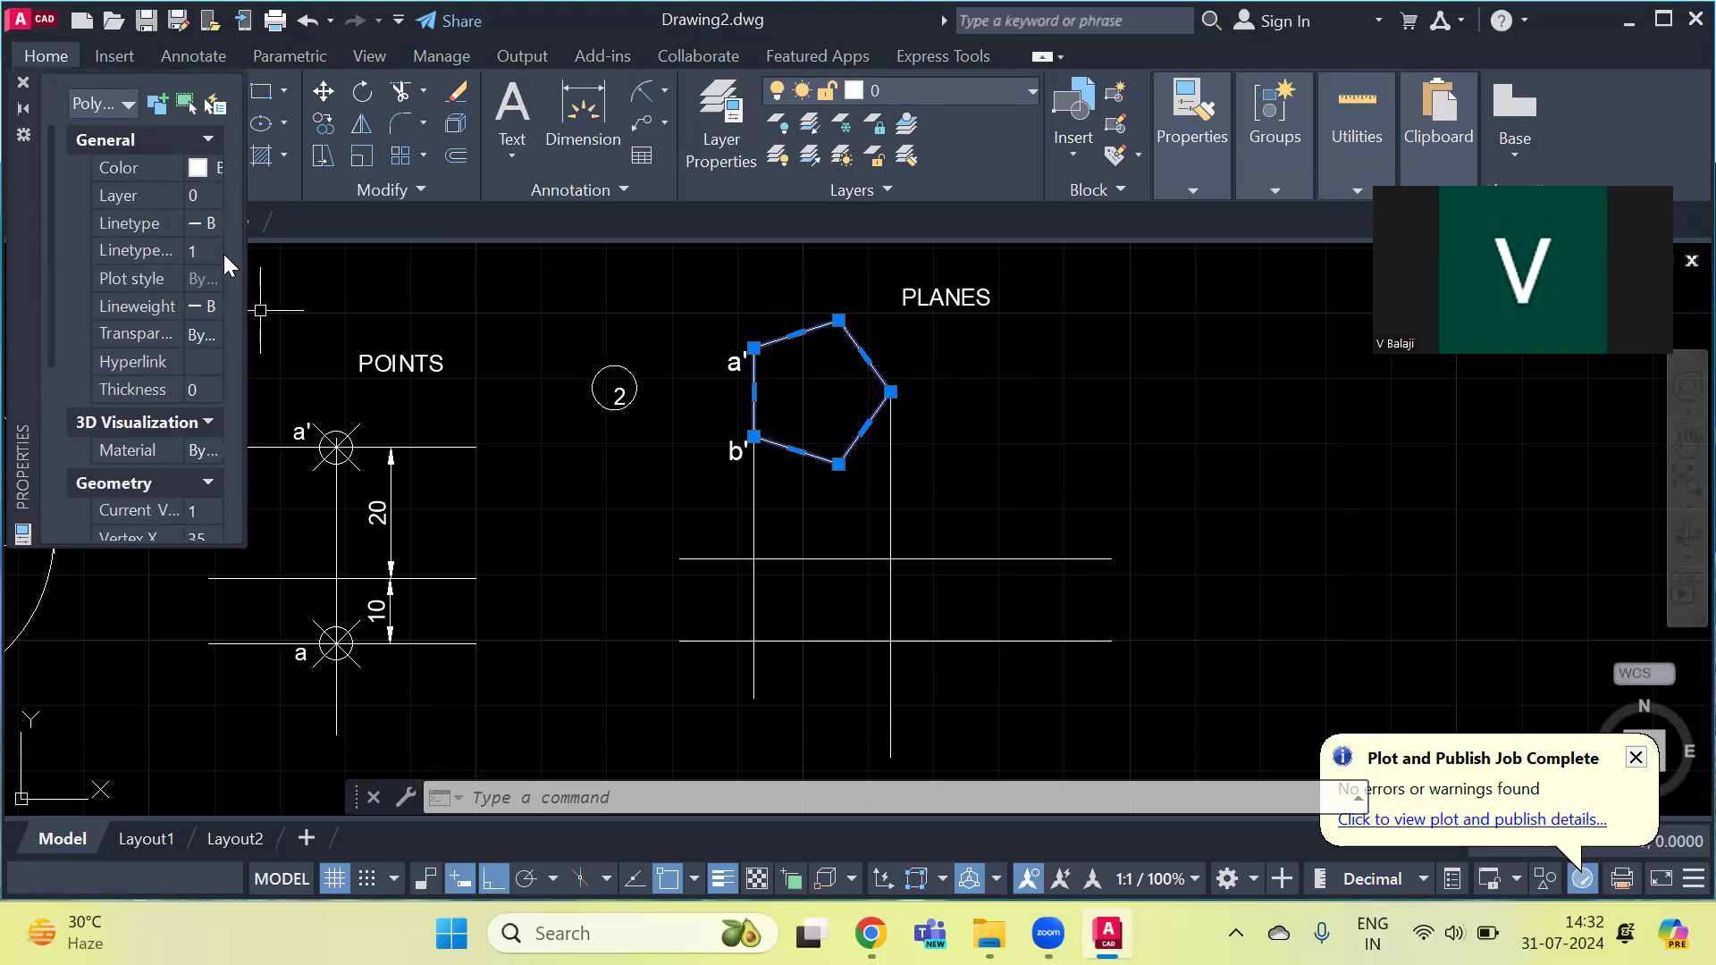
click(201, 305)
click(209, 307)
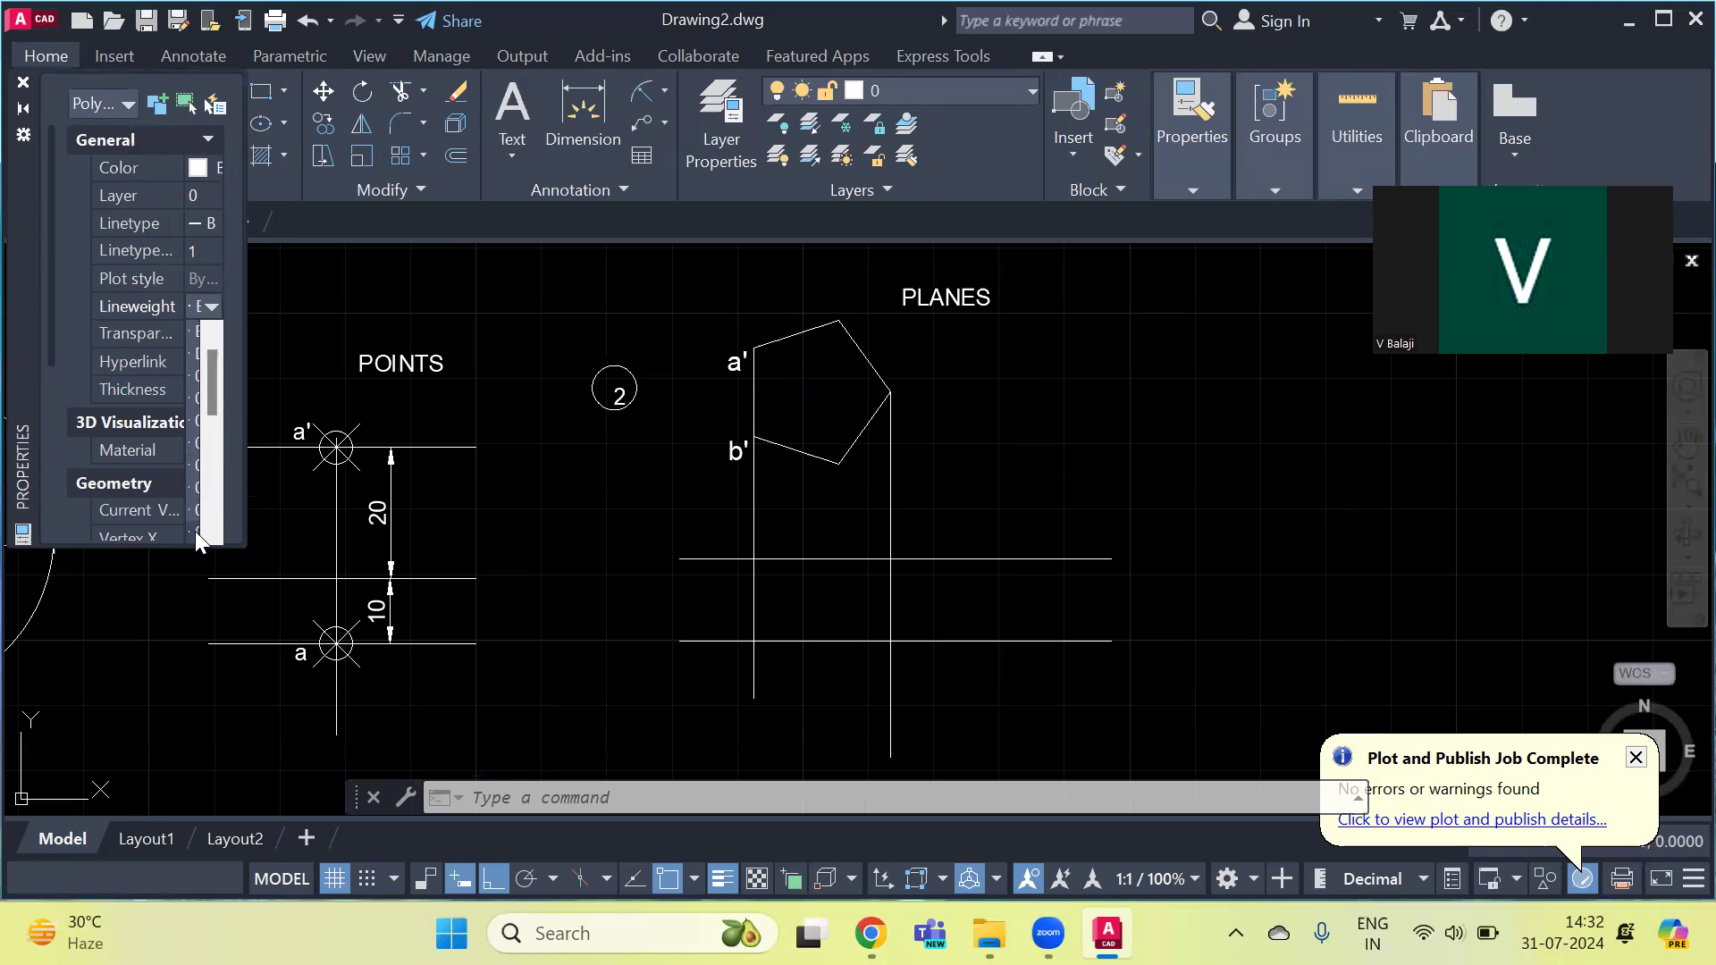
scroll(196, 528, down, 5)
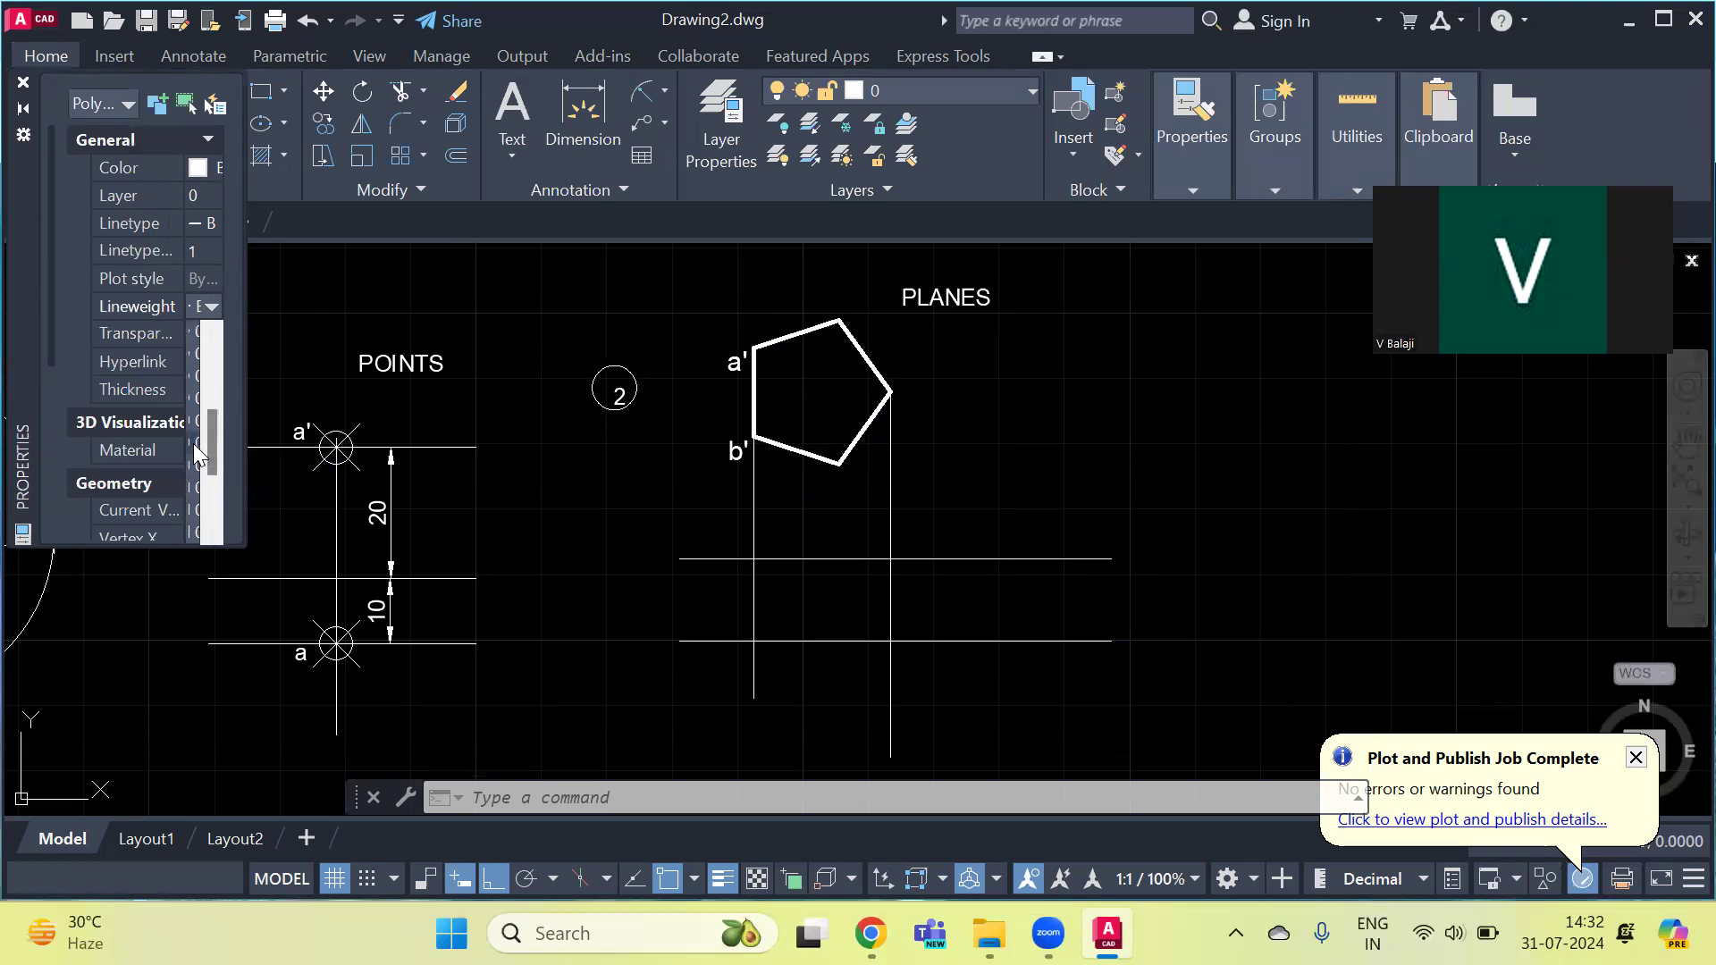
click(197, 397)
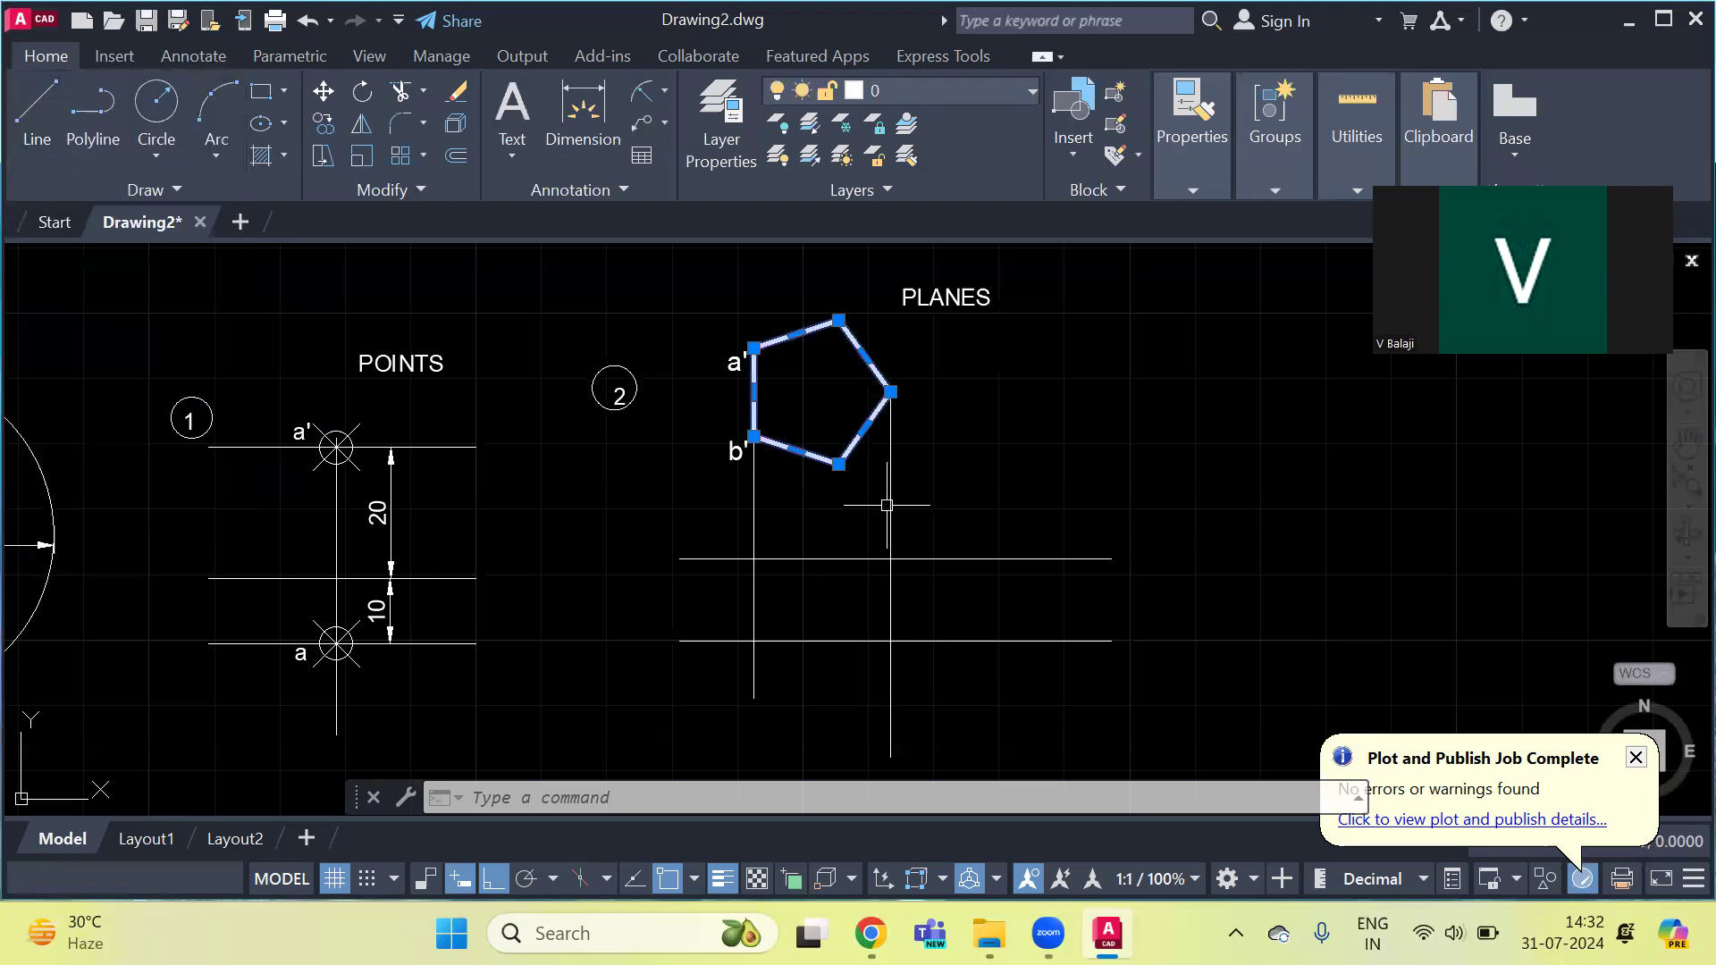
key(Escape)
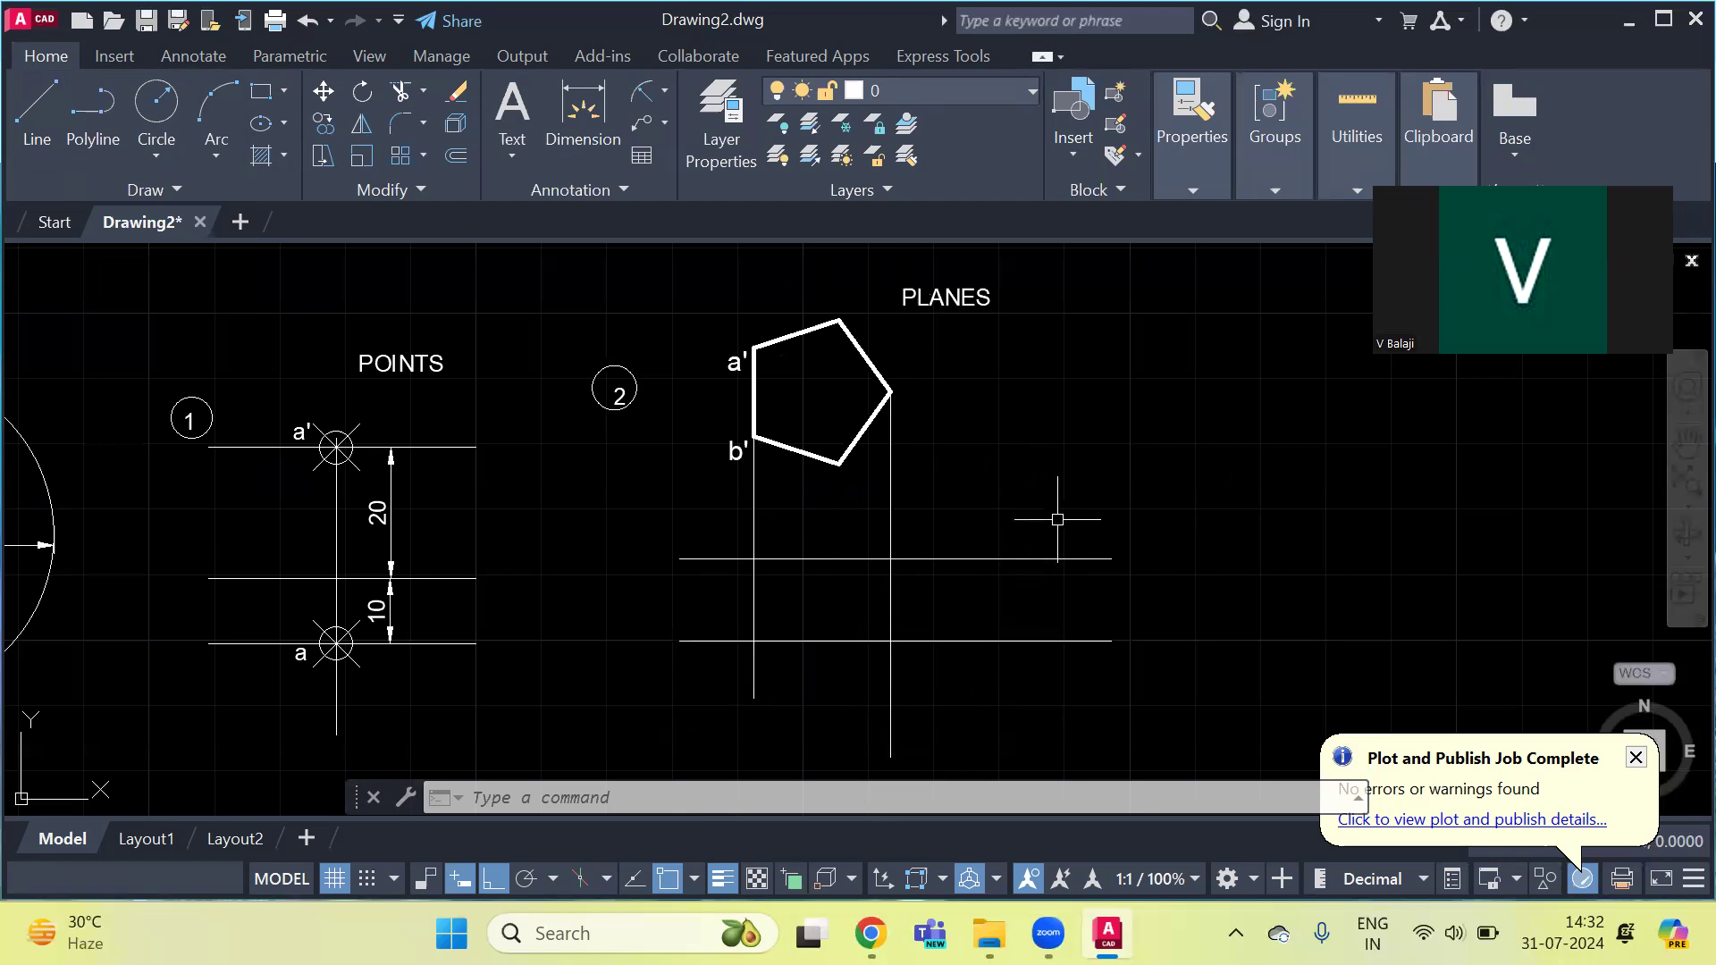
Step: Try matching the pentagon's properties onto the full-length lower horizontal line, and undo the match
text(MA)
key(Return)
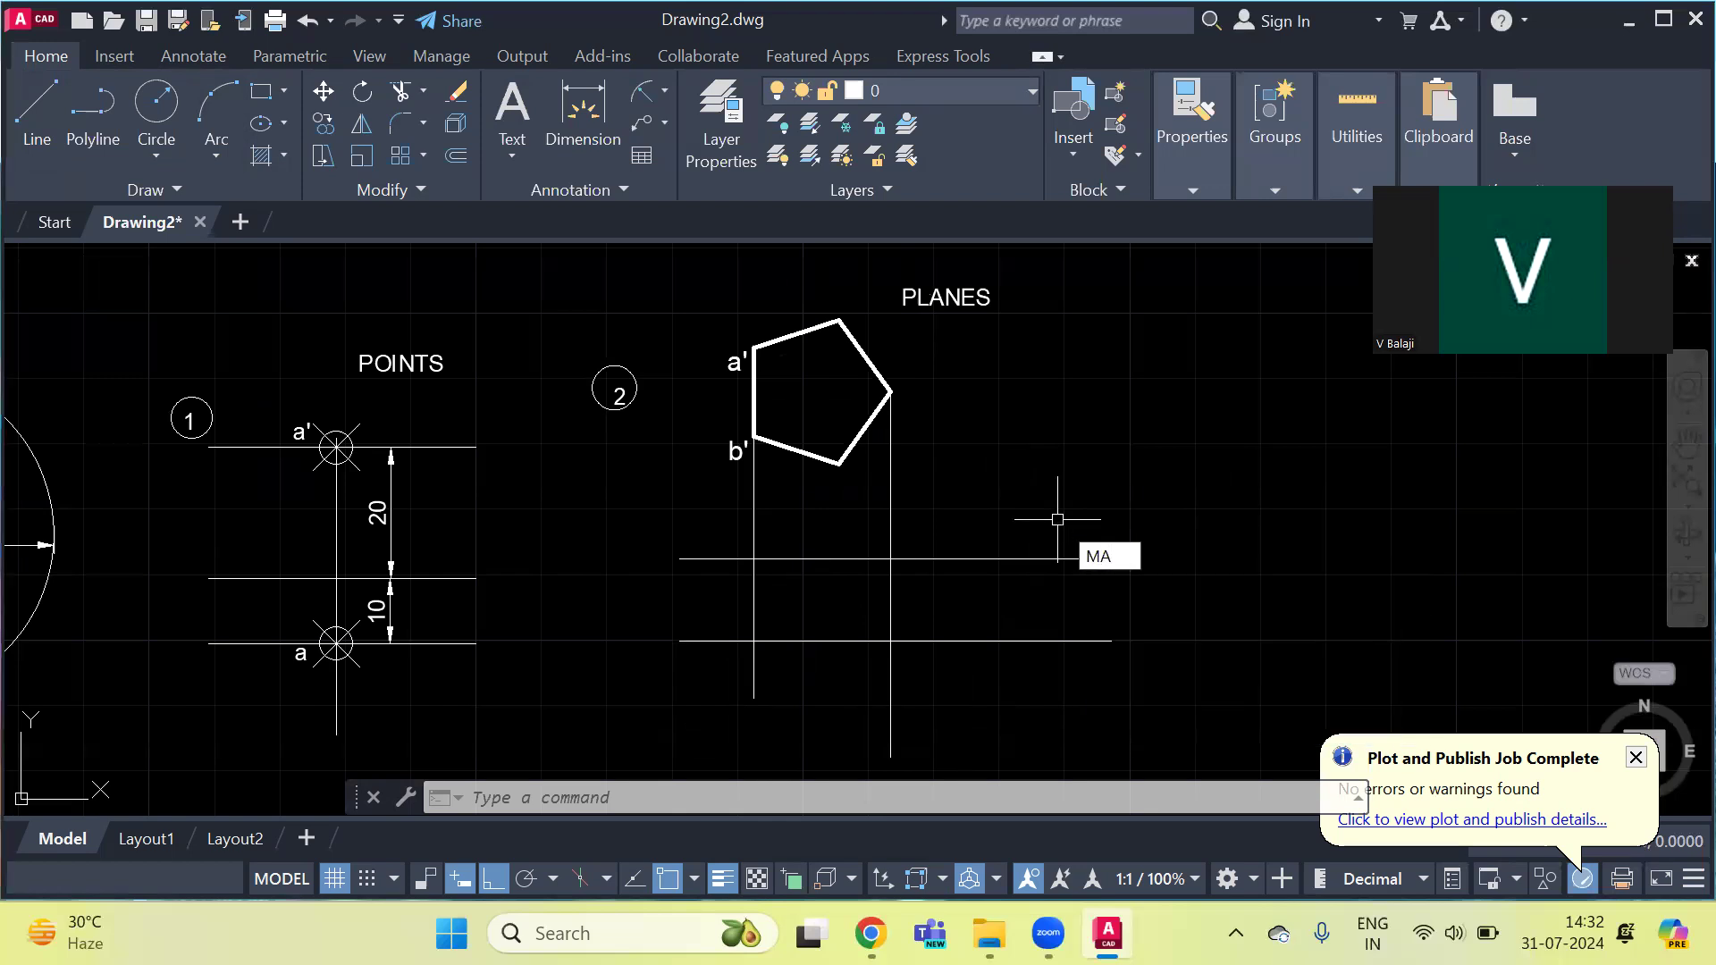
click(865, 432)
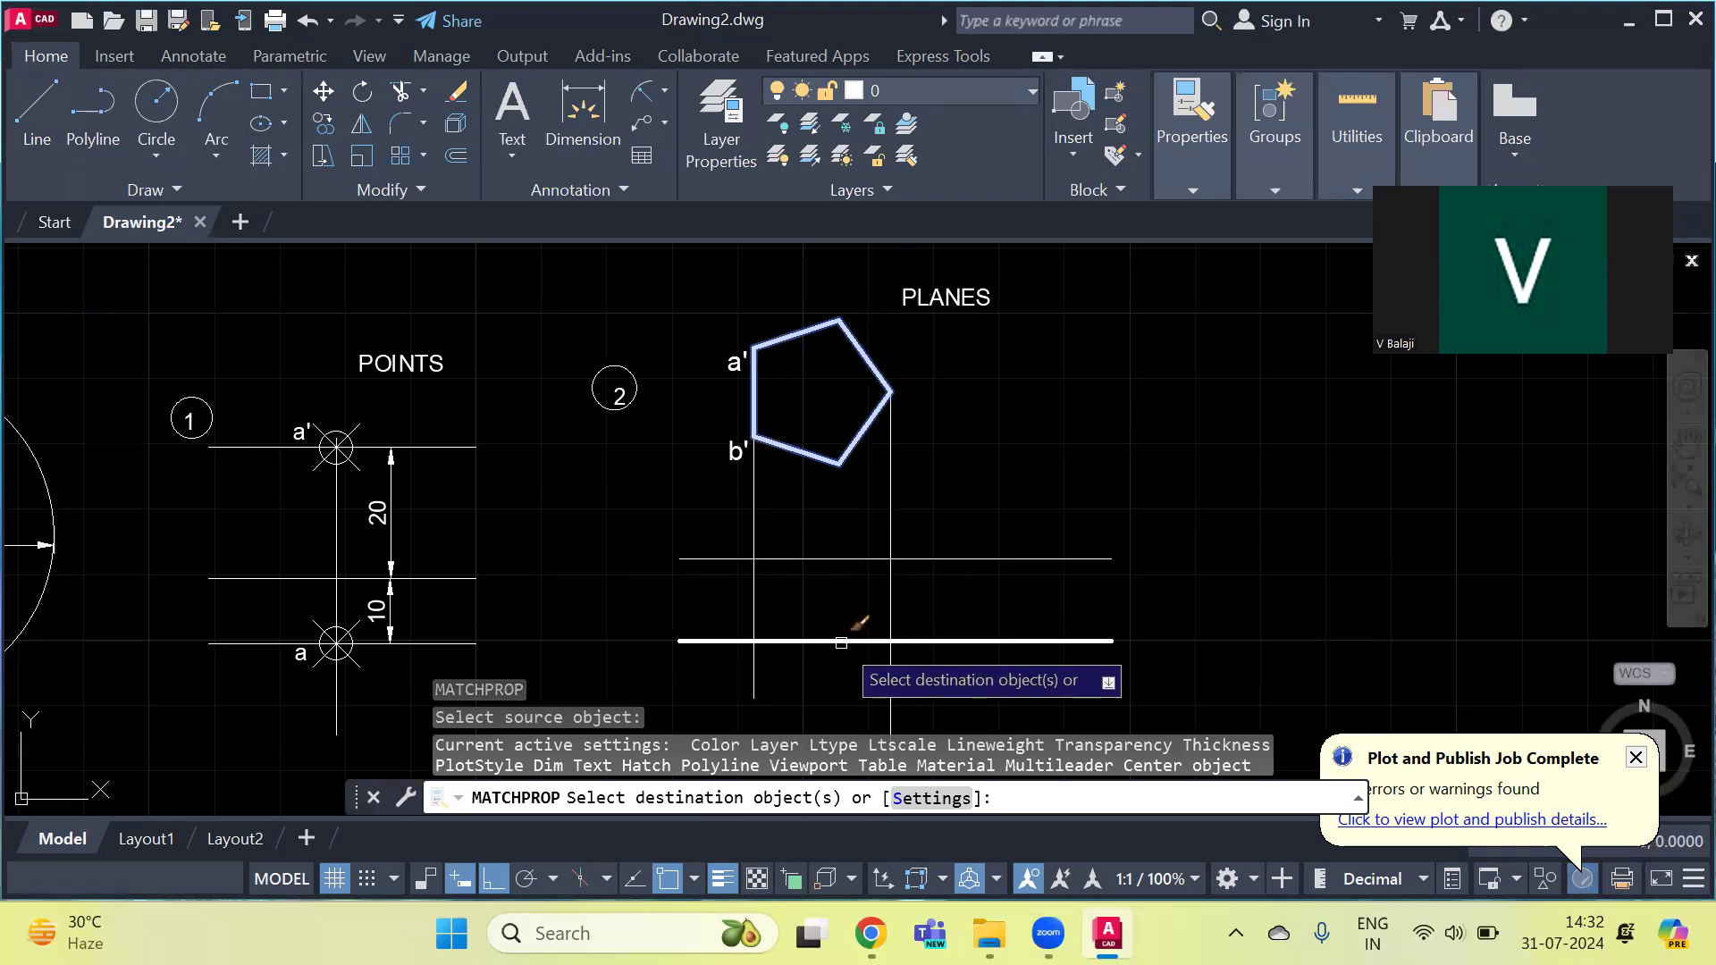
key(Escape)
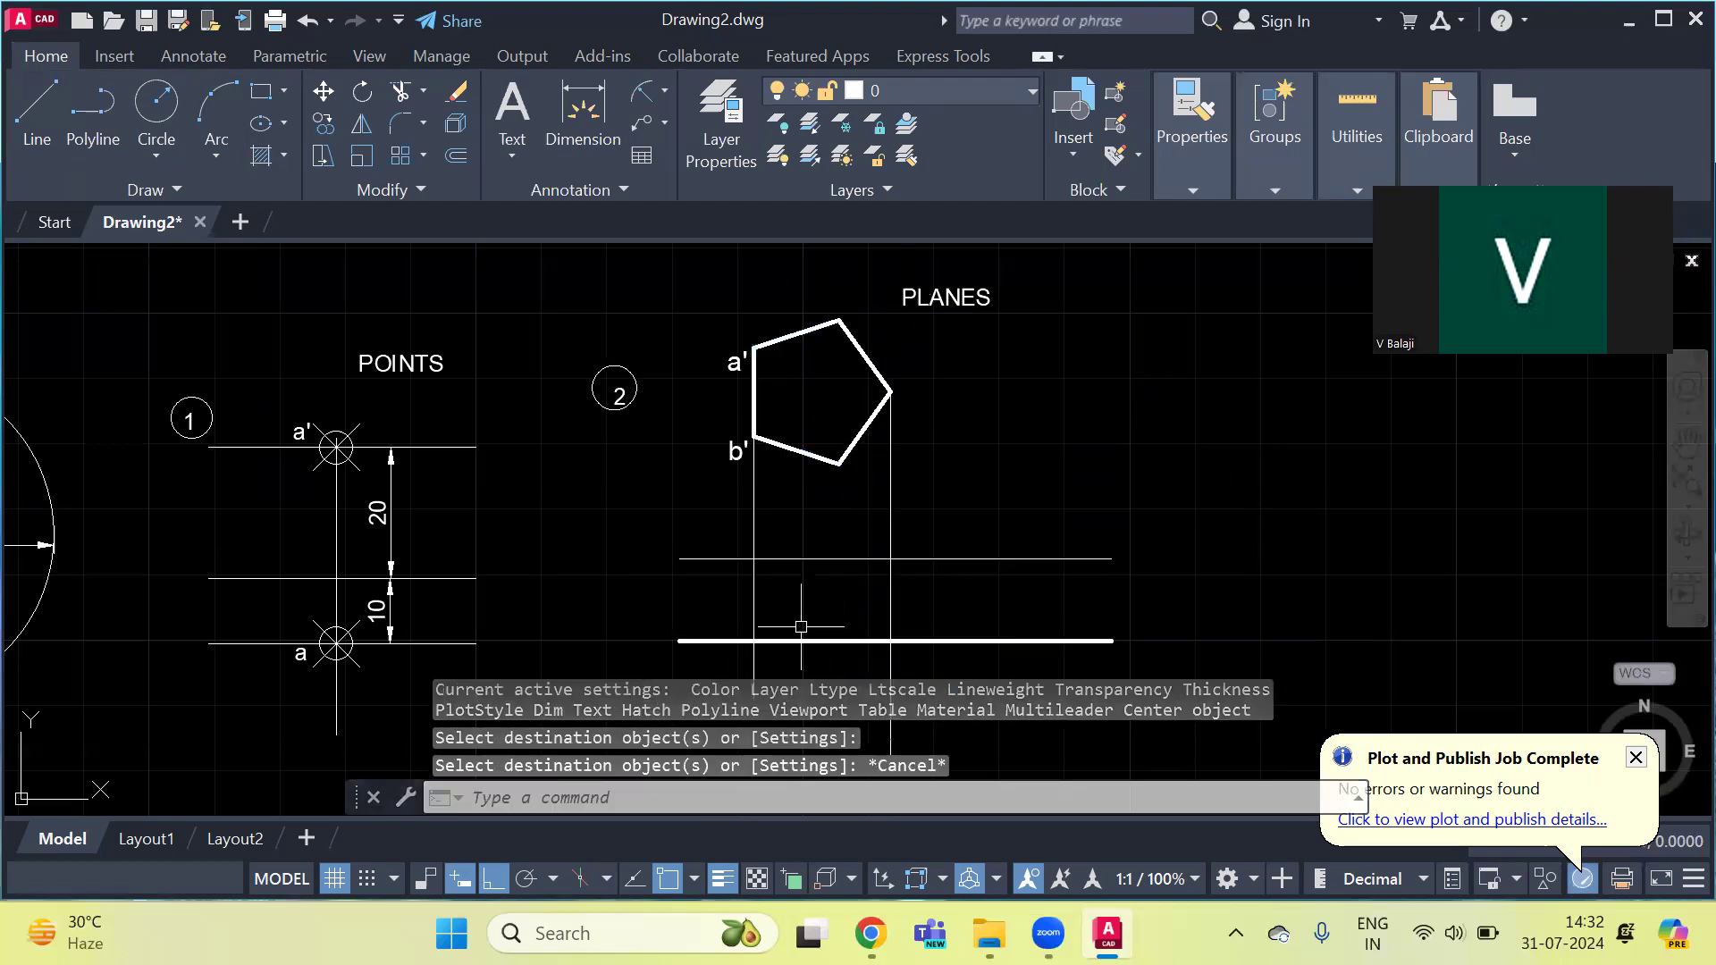
key(ctrl+z)
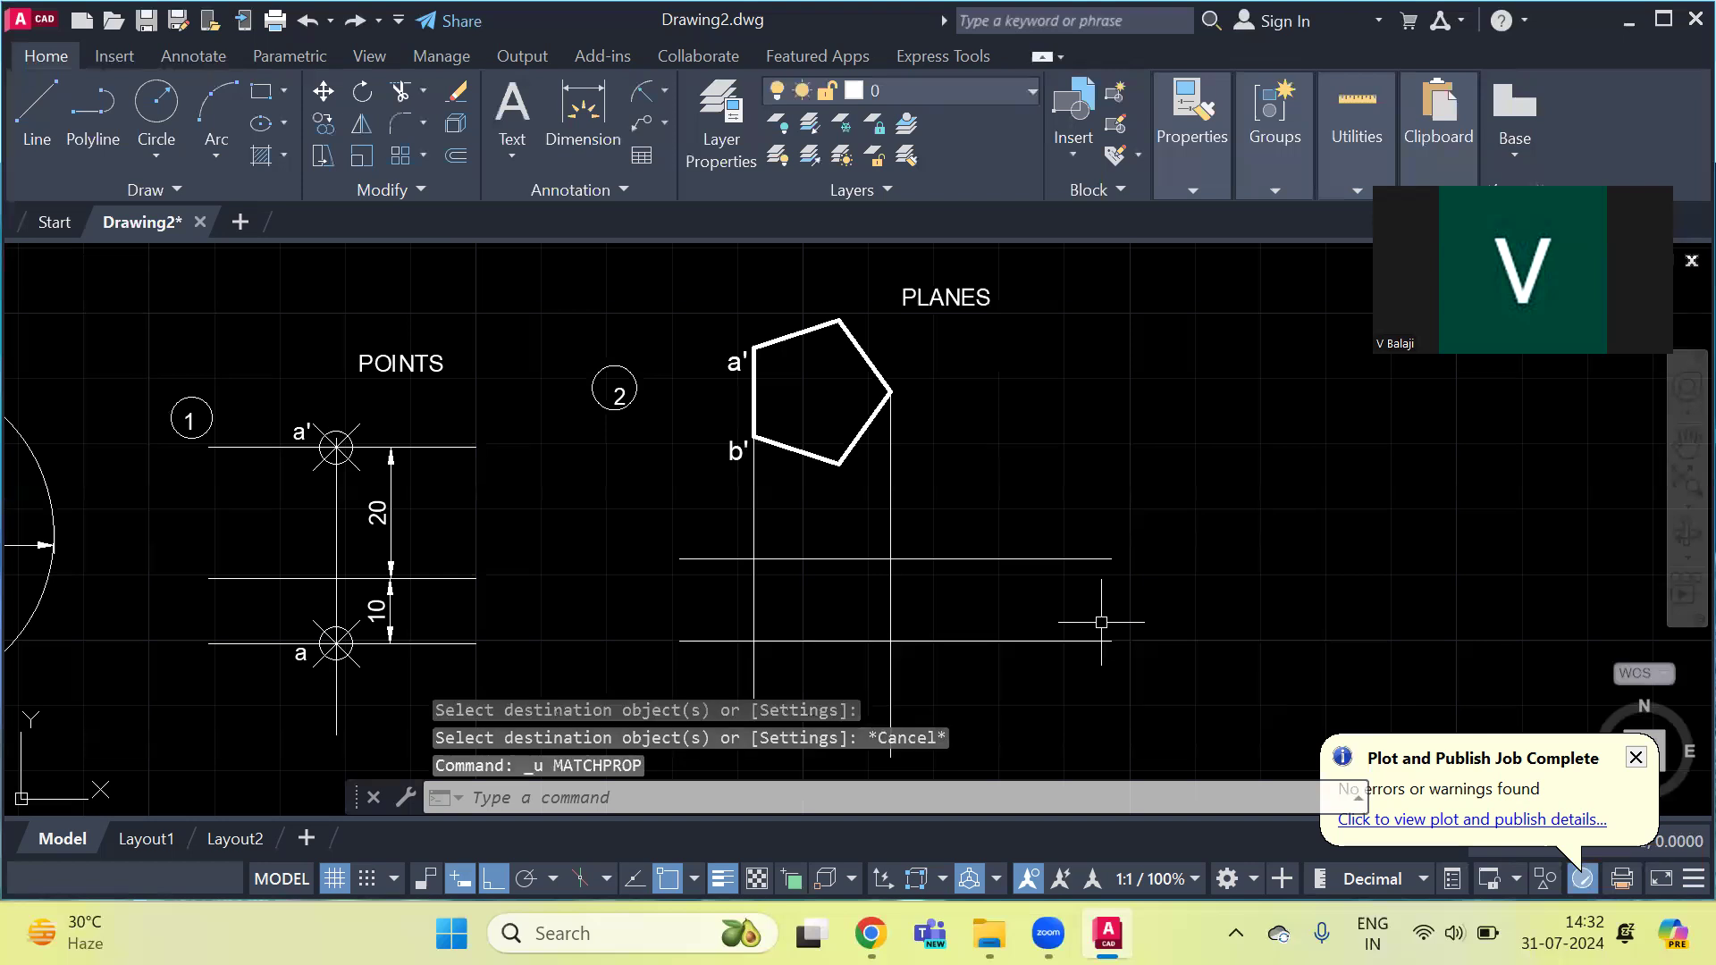
key(Escape)
Step: Place point markers where the two vertical projectors below the pentagon cross the lower horizontal line
text(po)
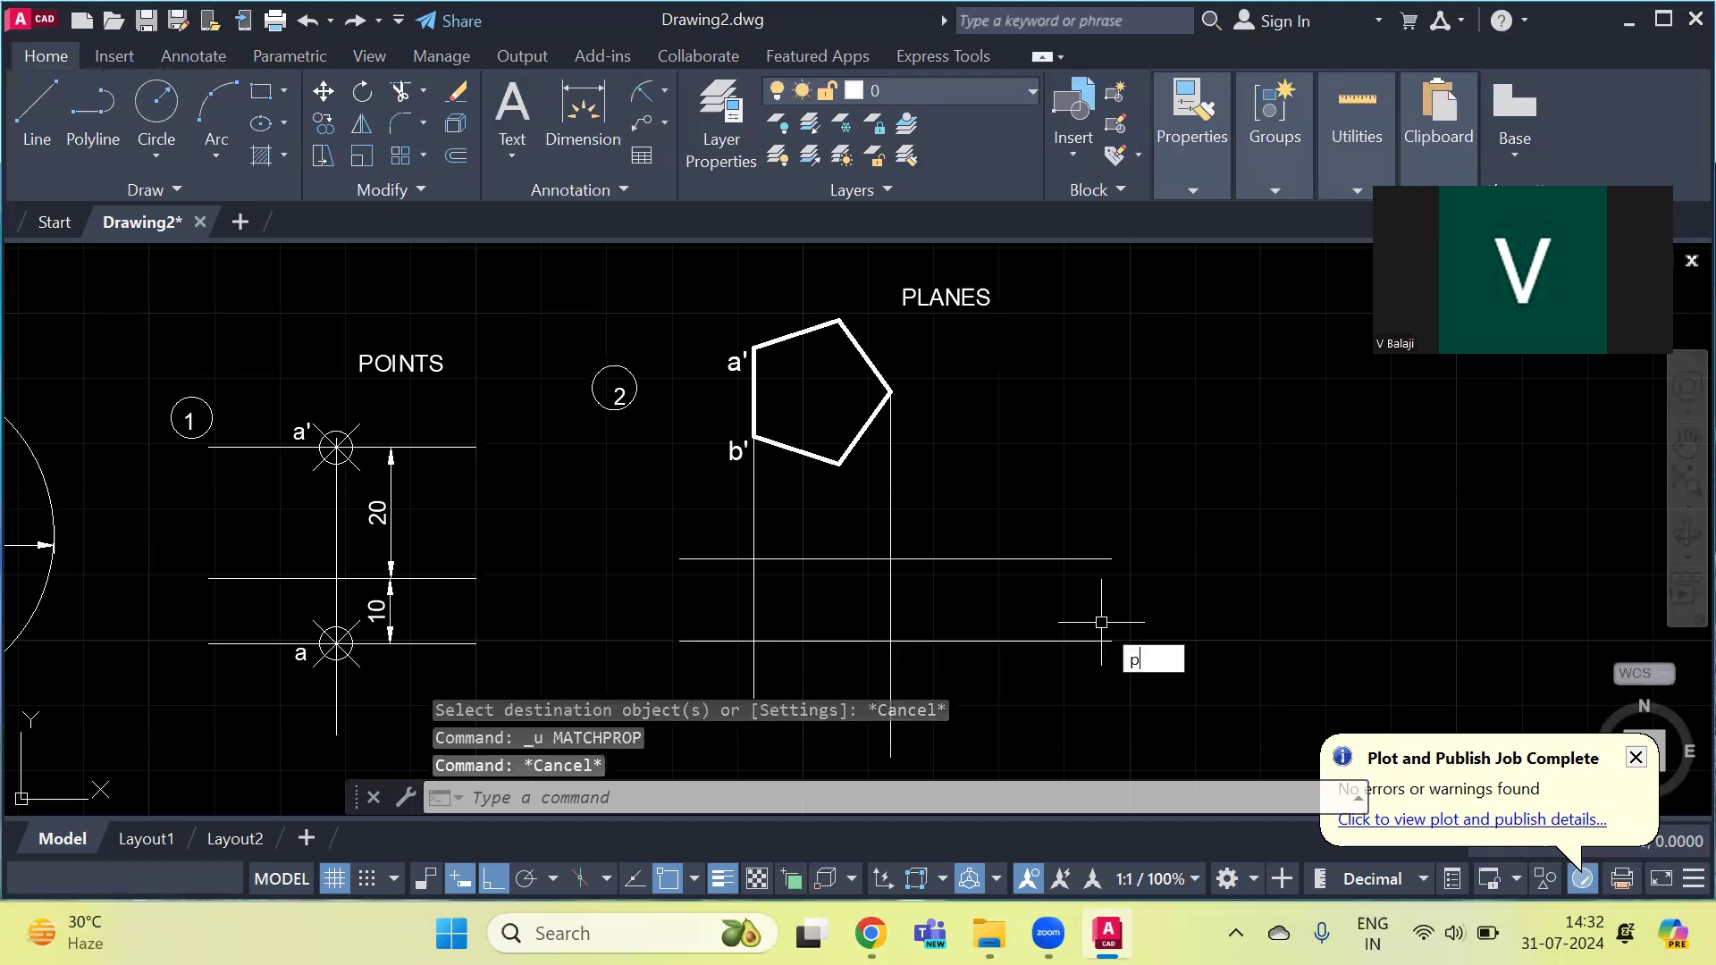
key(Return)
click(753, 640)
key(Return)
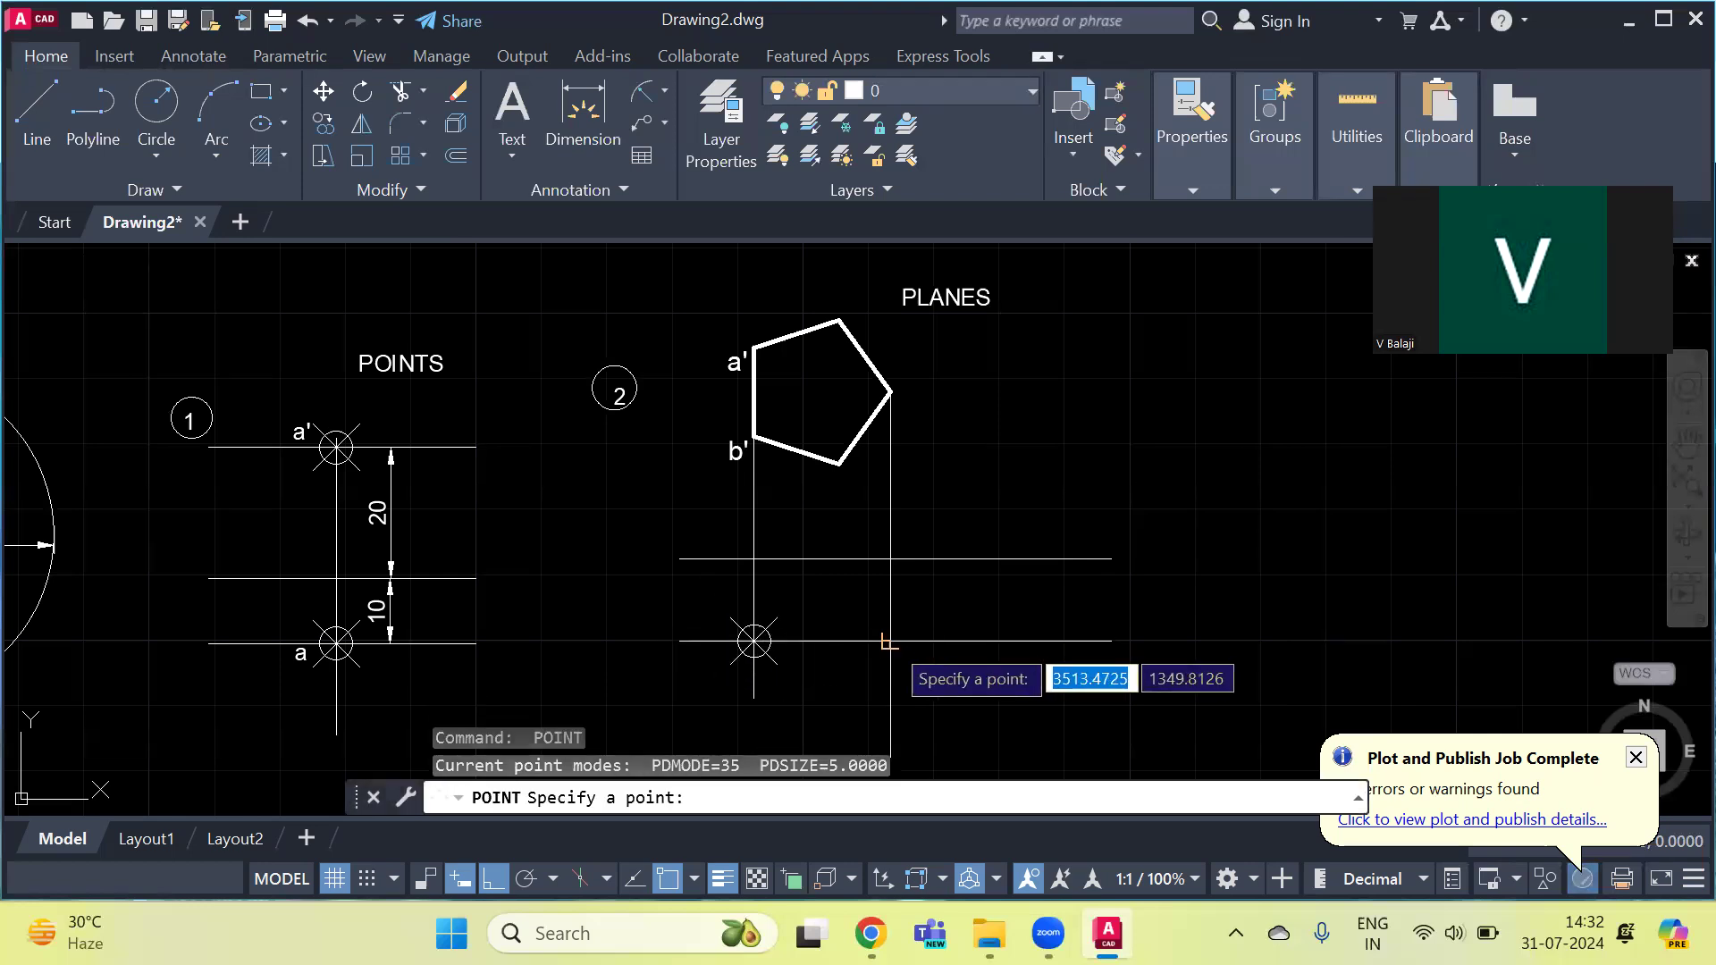
click(892, 641)
key(Return)
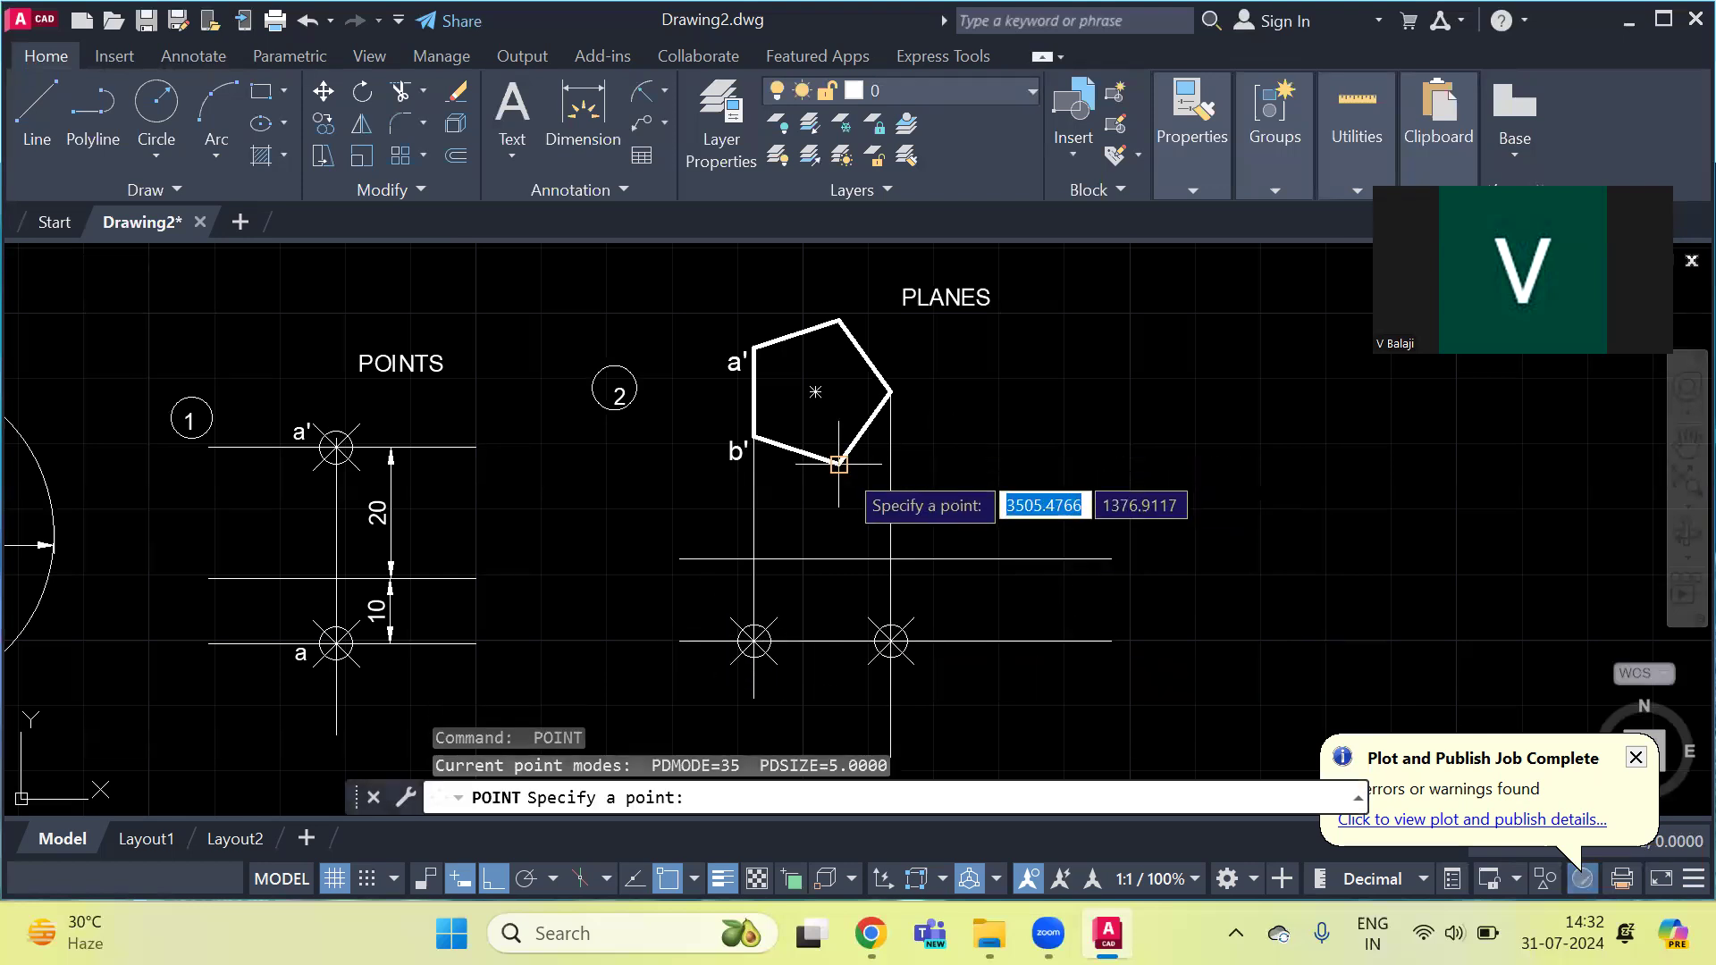
Step: Place point markers on all five corners of the pentagon
click(838, 463)
key(Return)
click(892, 392)
key(Return)
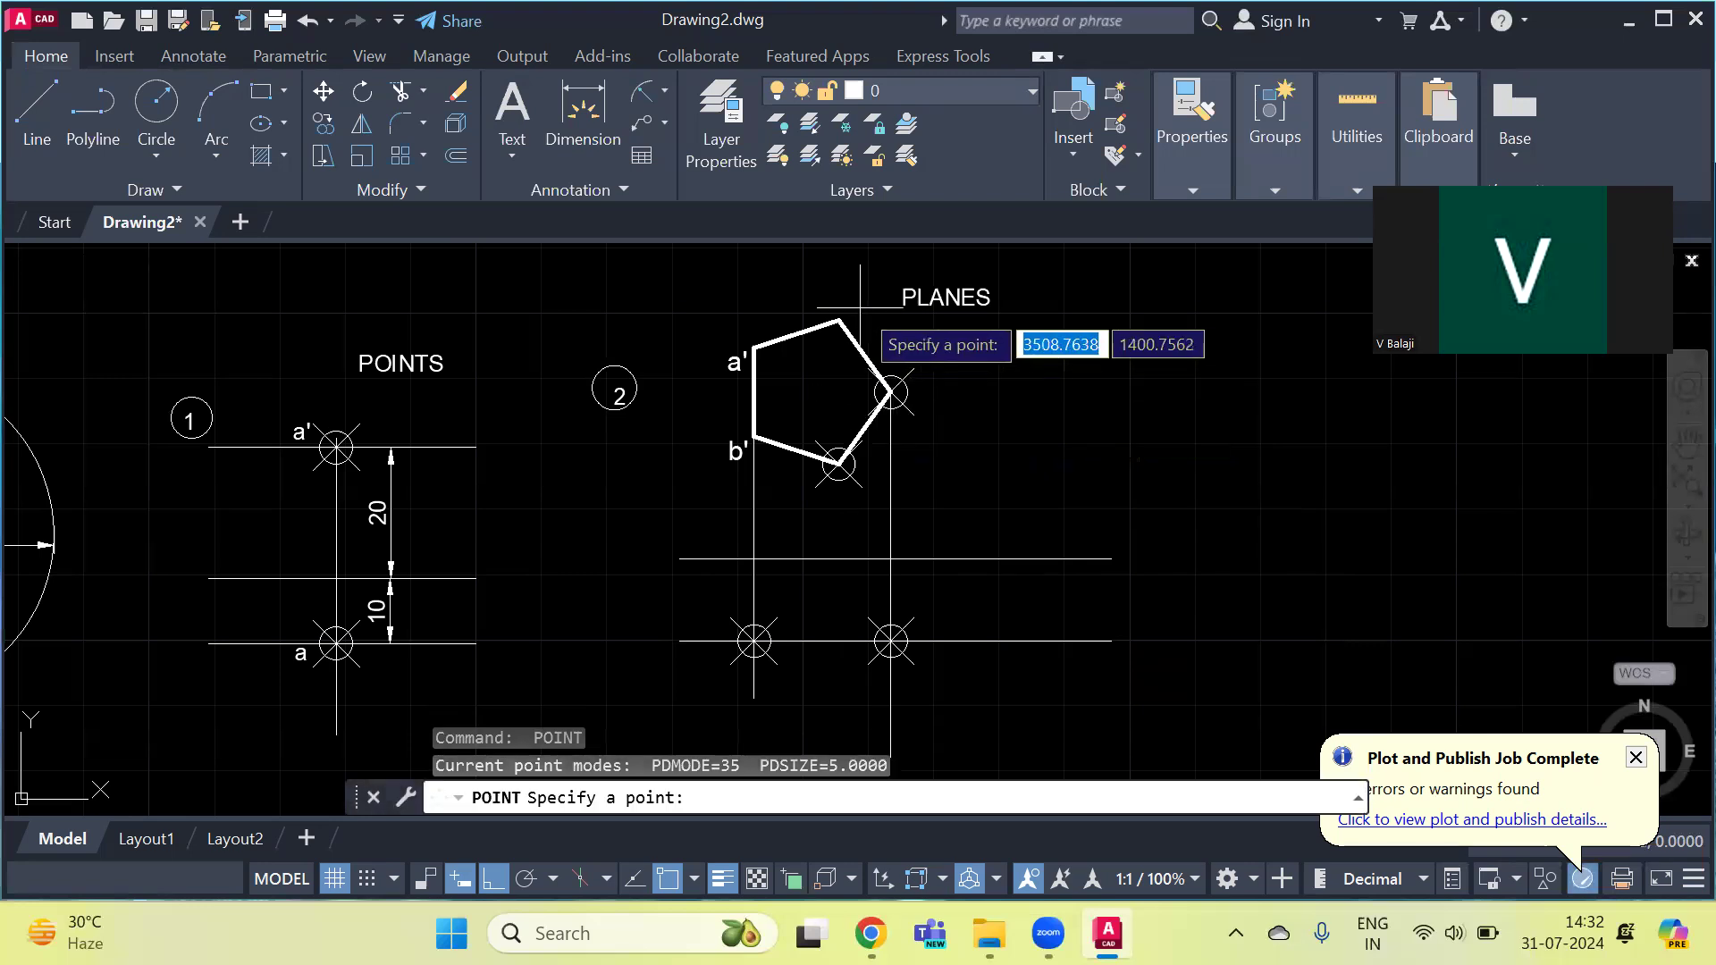
click(839, 320)
key(Return)
click(754, 347)
key(Return)
click(754, 436)
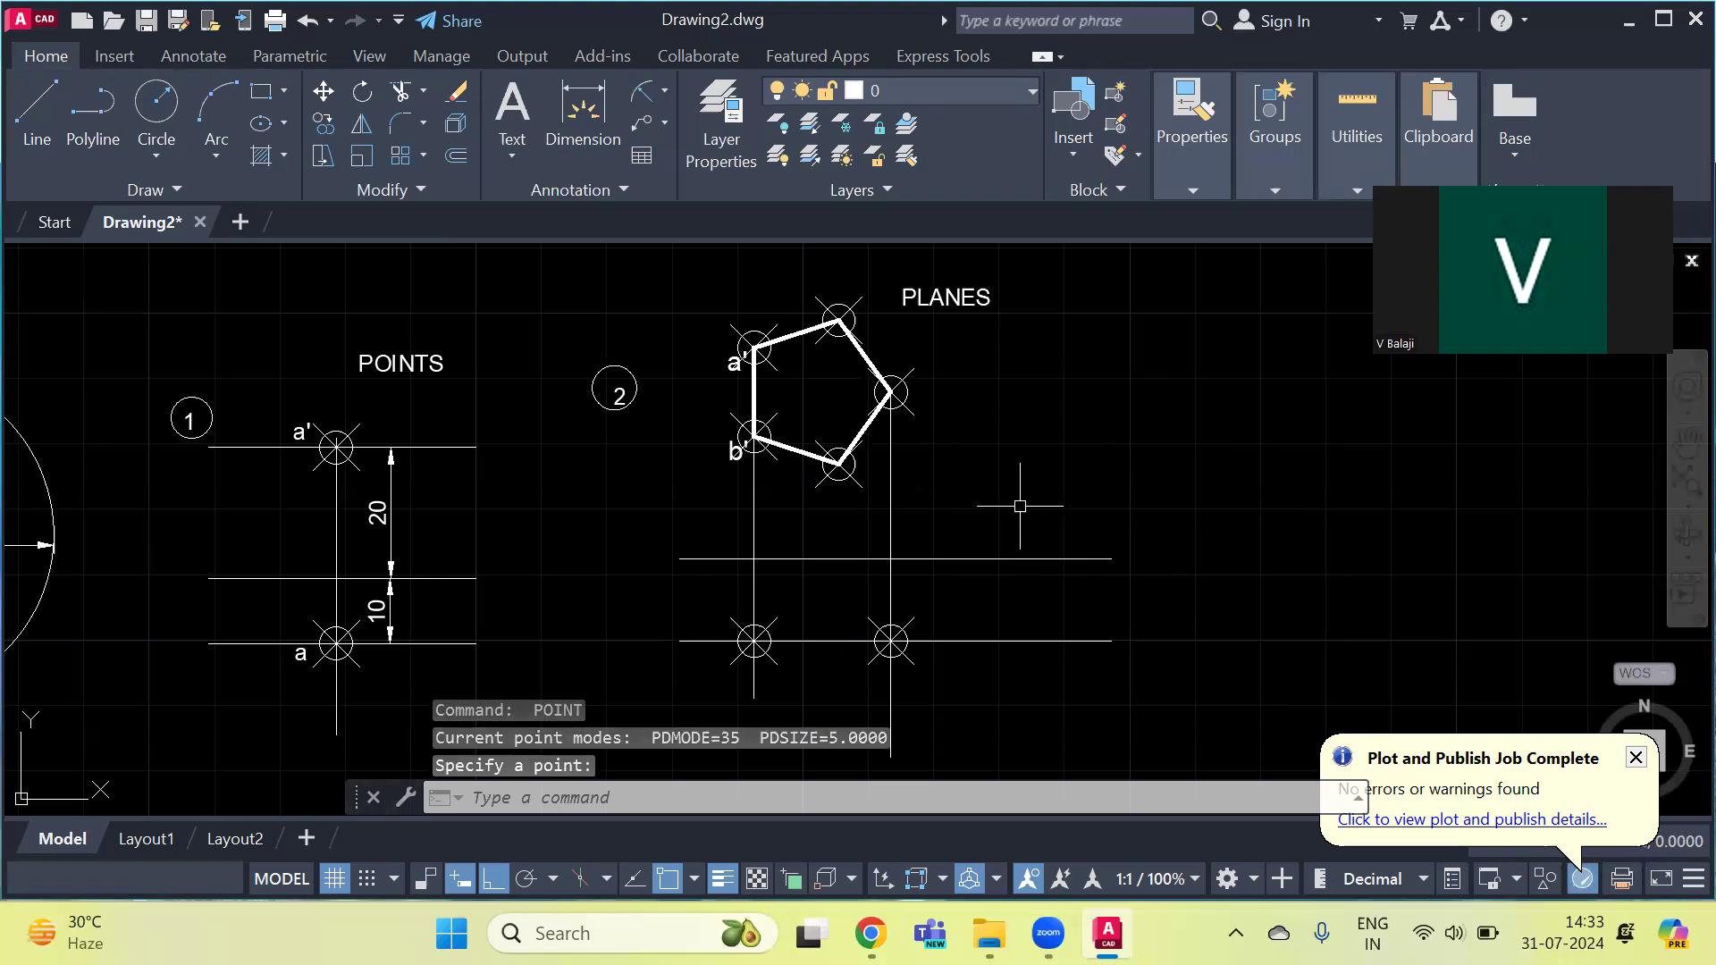
key(Escape)
Step: Trim the lower horizontal line's ends beyond the two vertical projectors, keeping the segment between the point markers
text(tr)
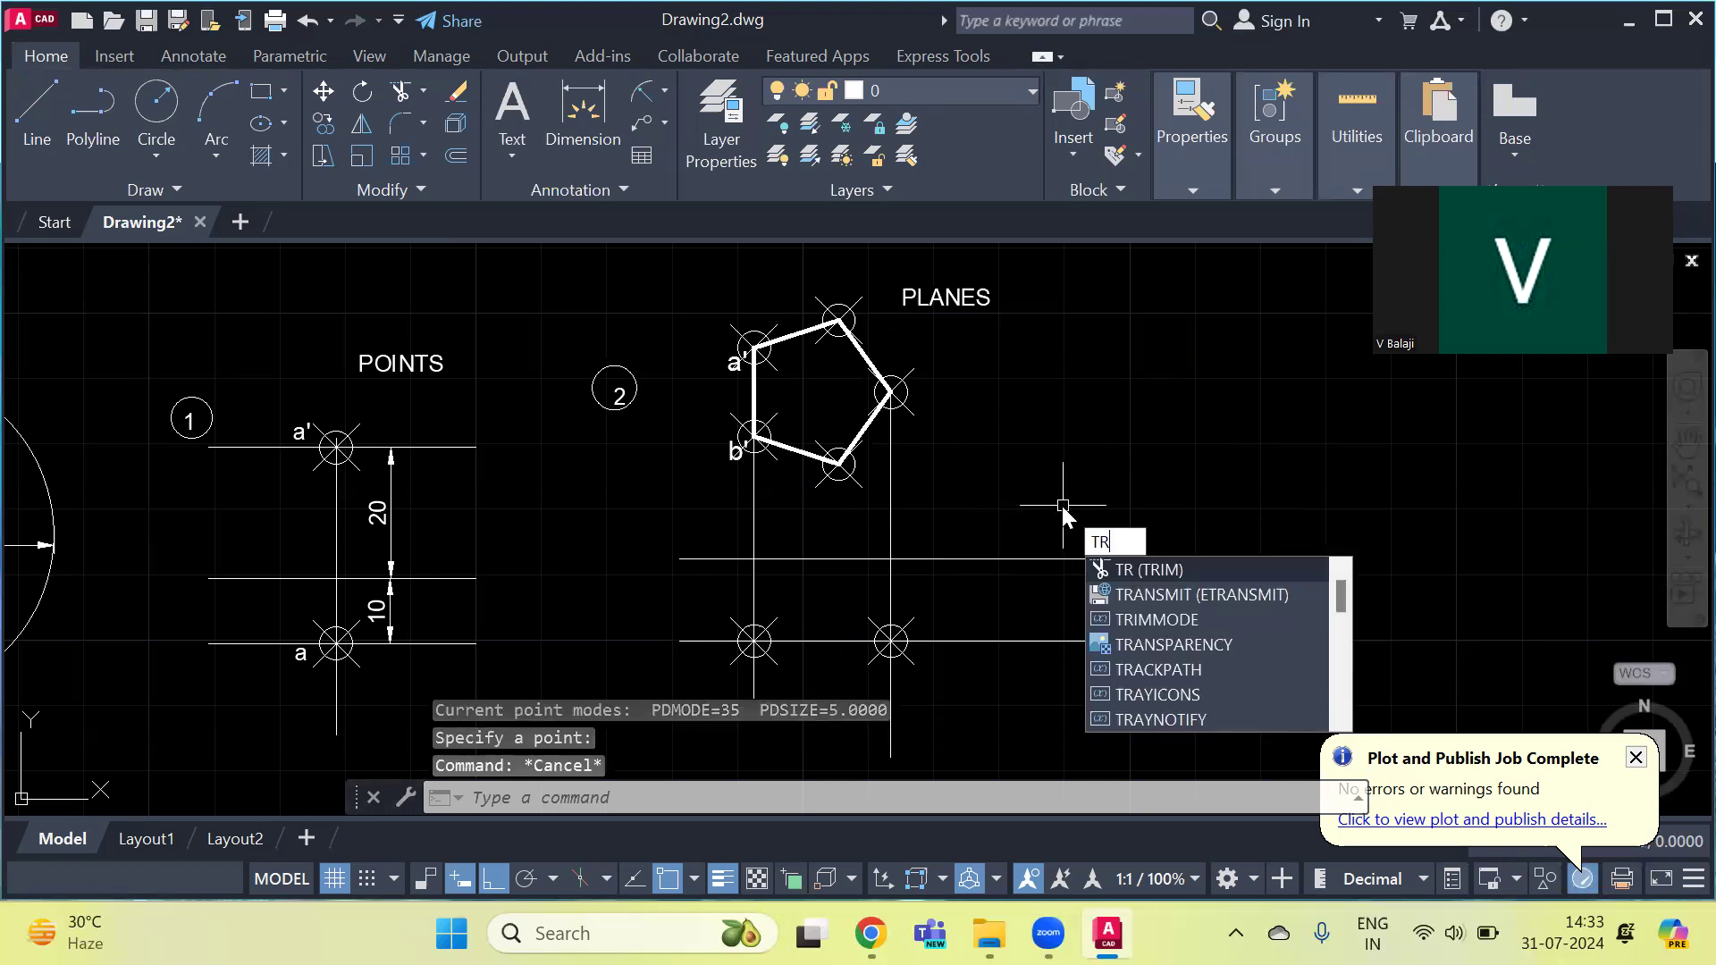
key(Return)
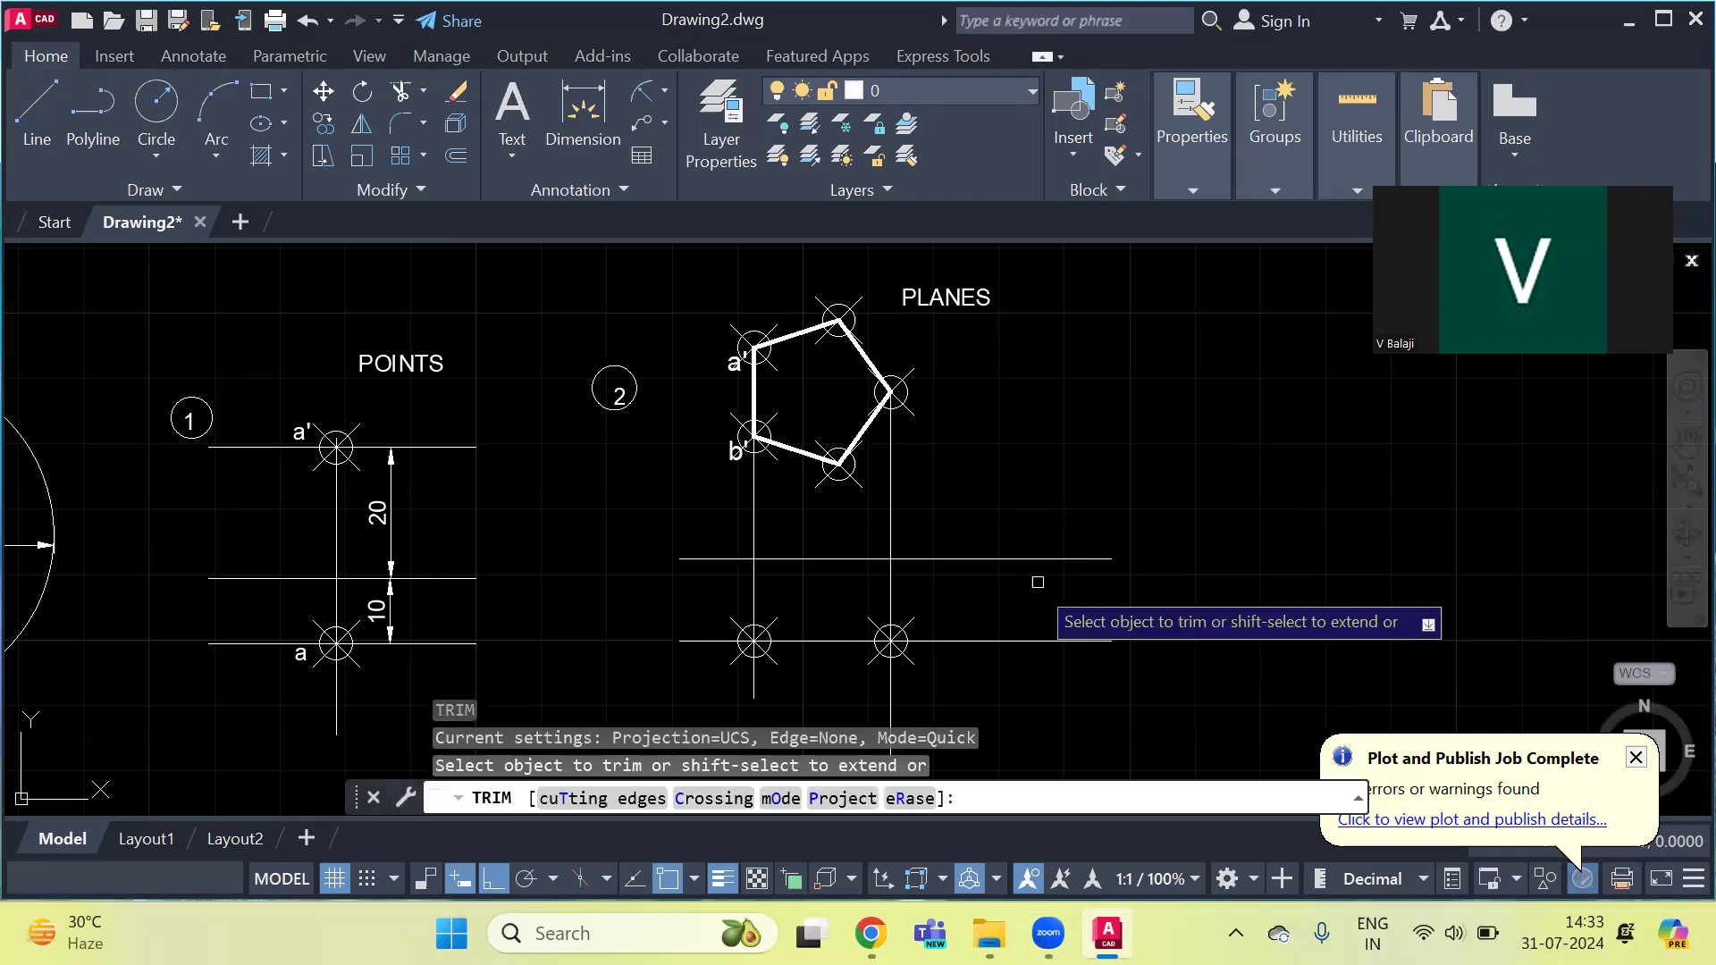
click(1022, 637)
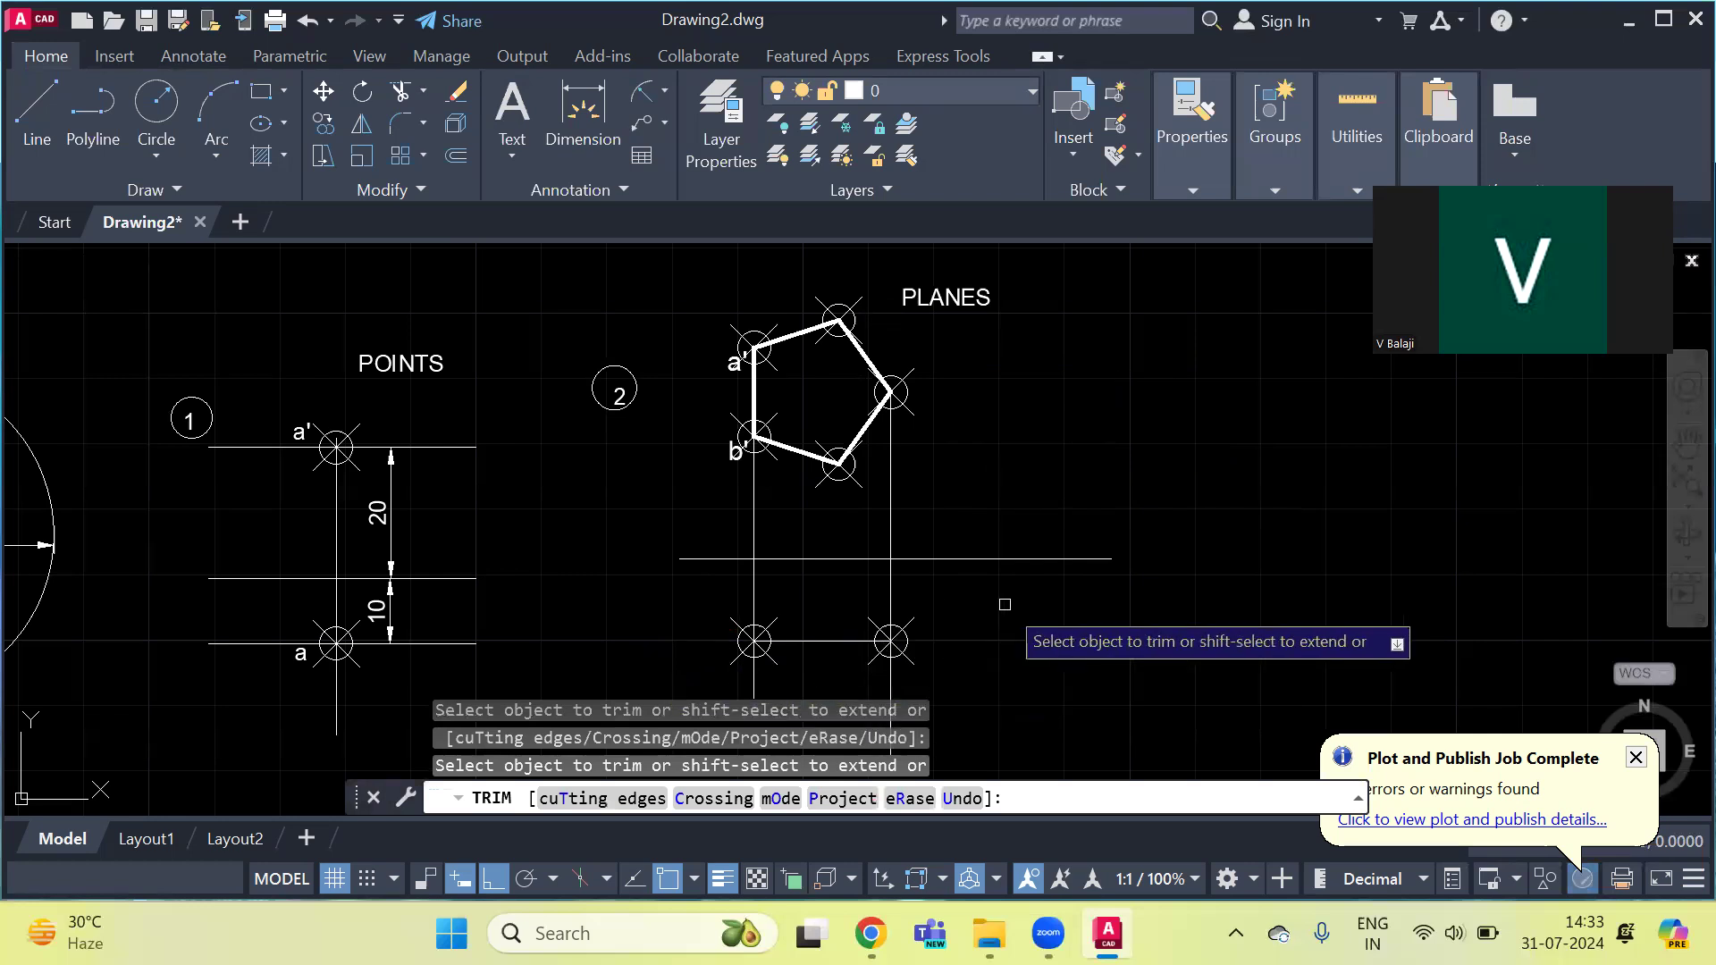
key(Escape)
Step: Match the pentagon's properties onto the horizontal segment between the two lower point markers
text(ma)
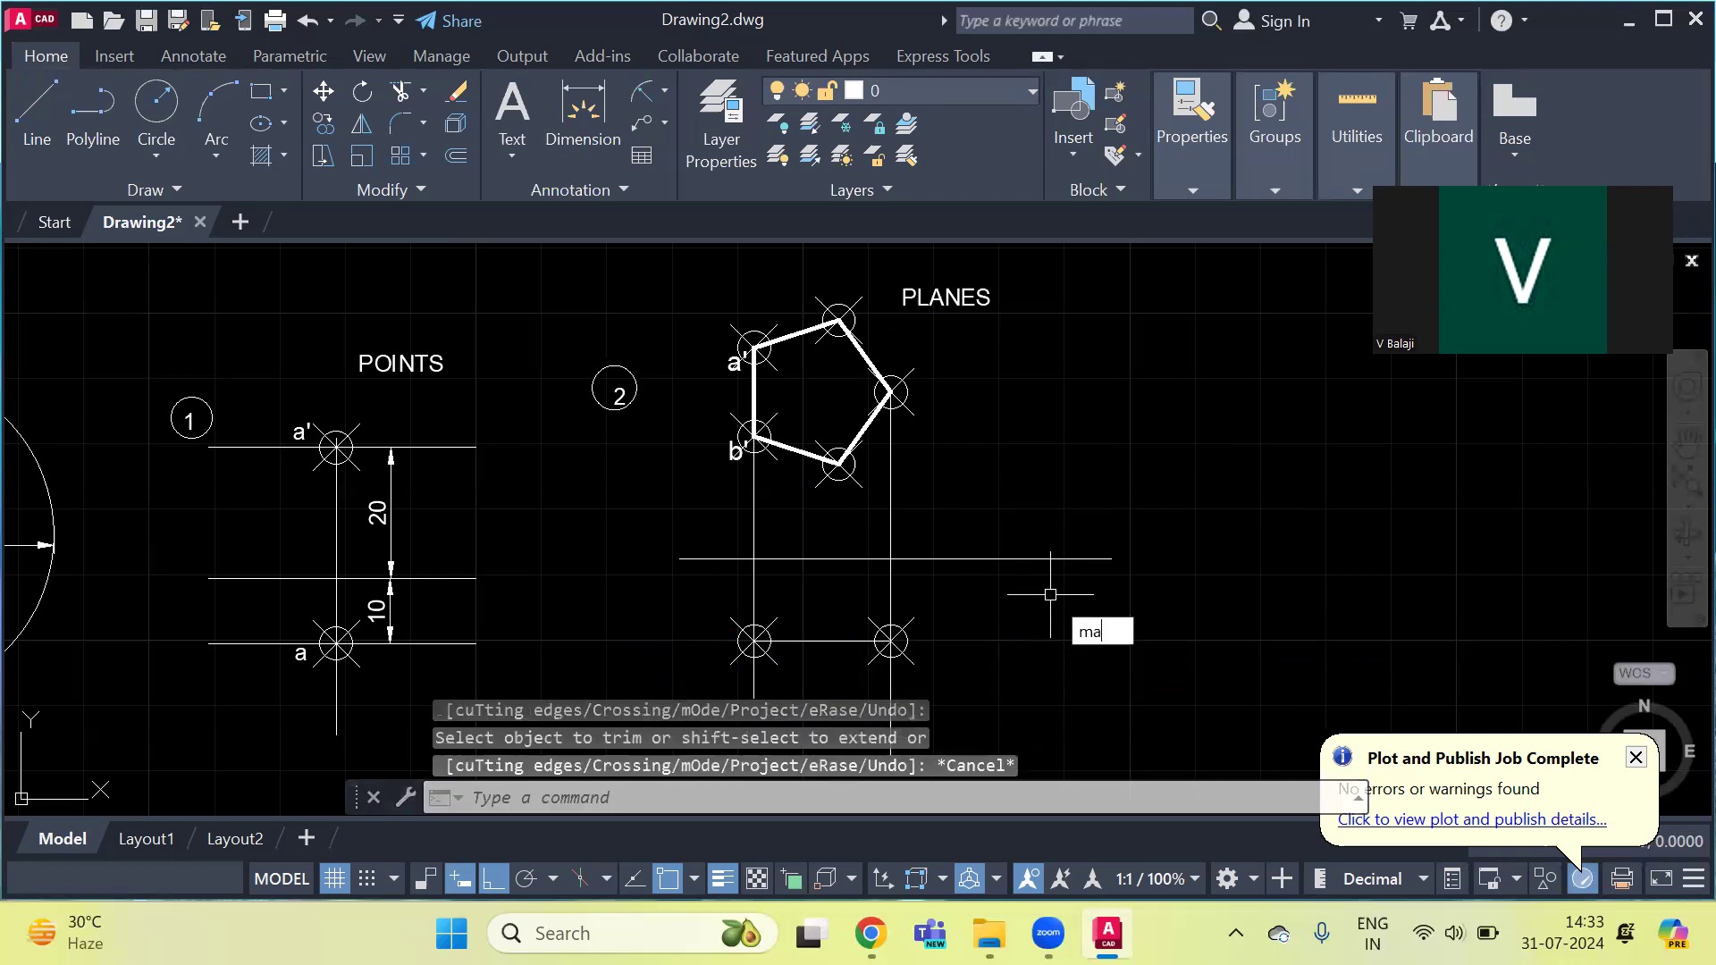
key(Return)
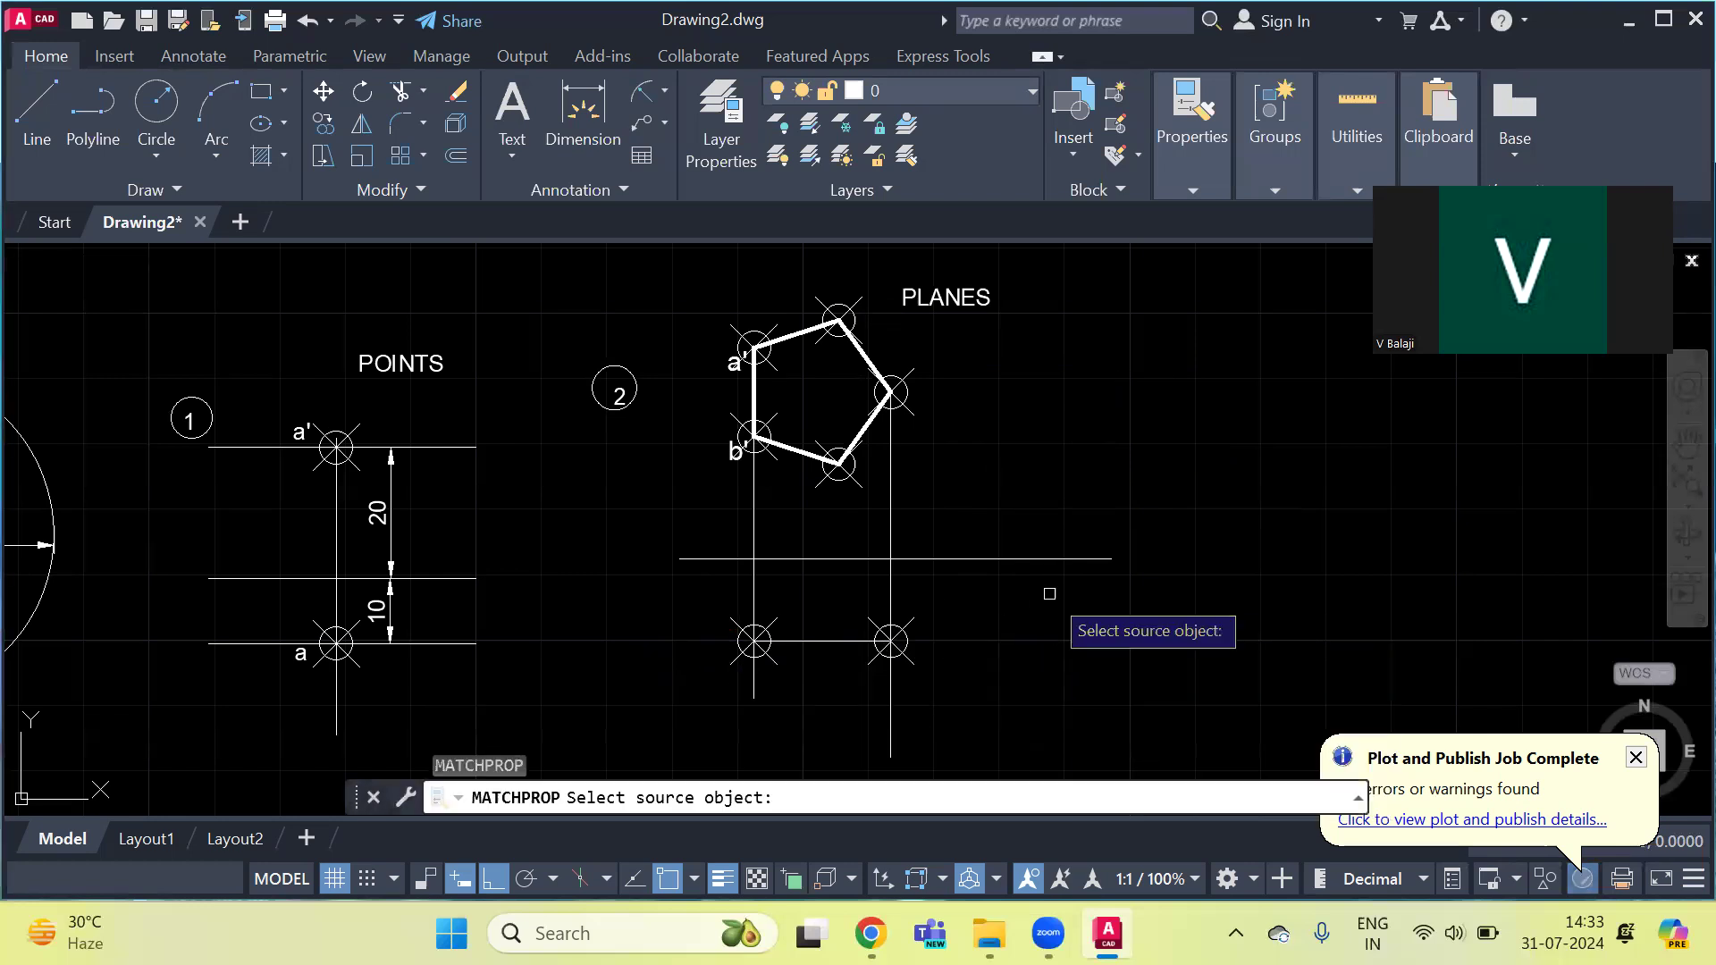
click(864, 422)
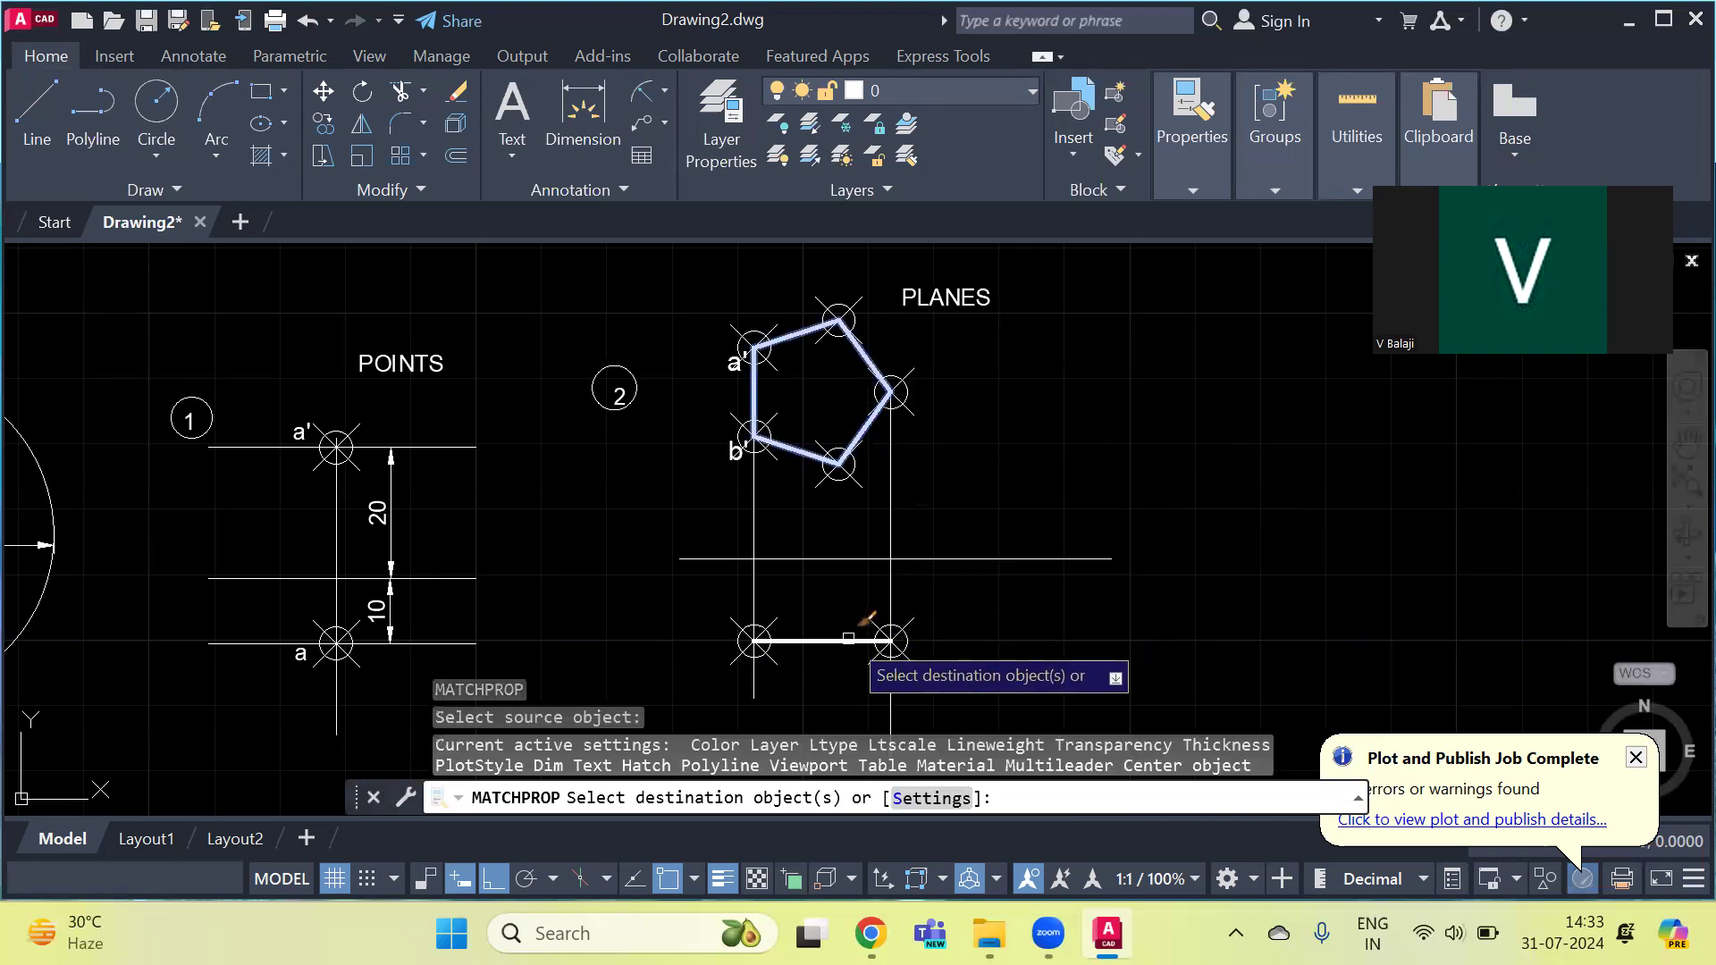
click(800, 641)
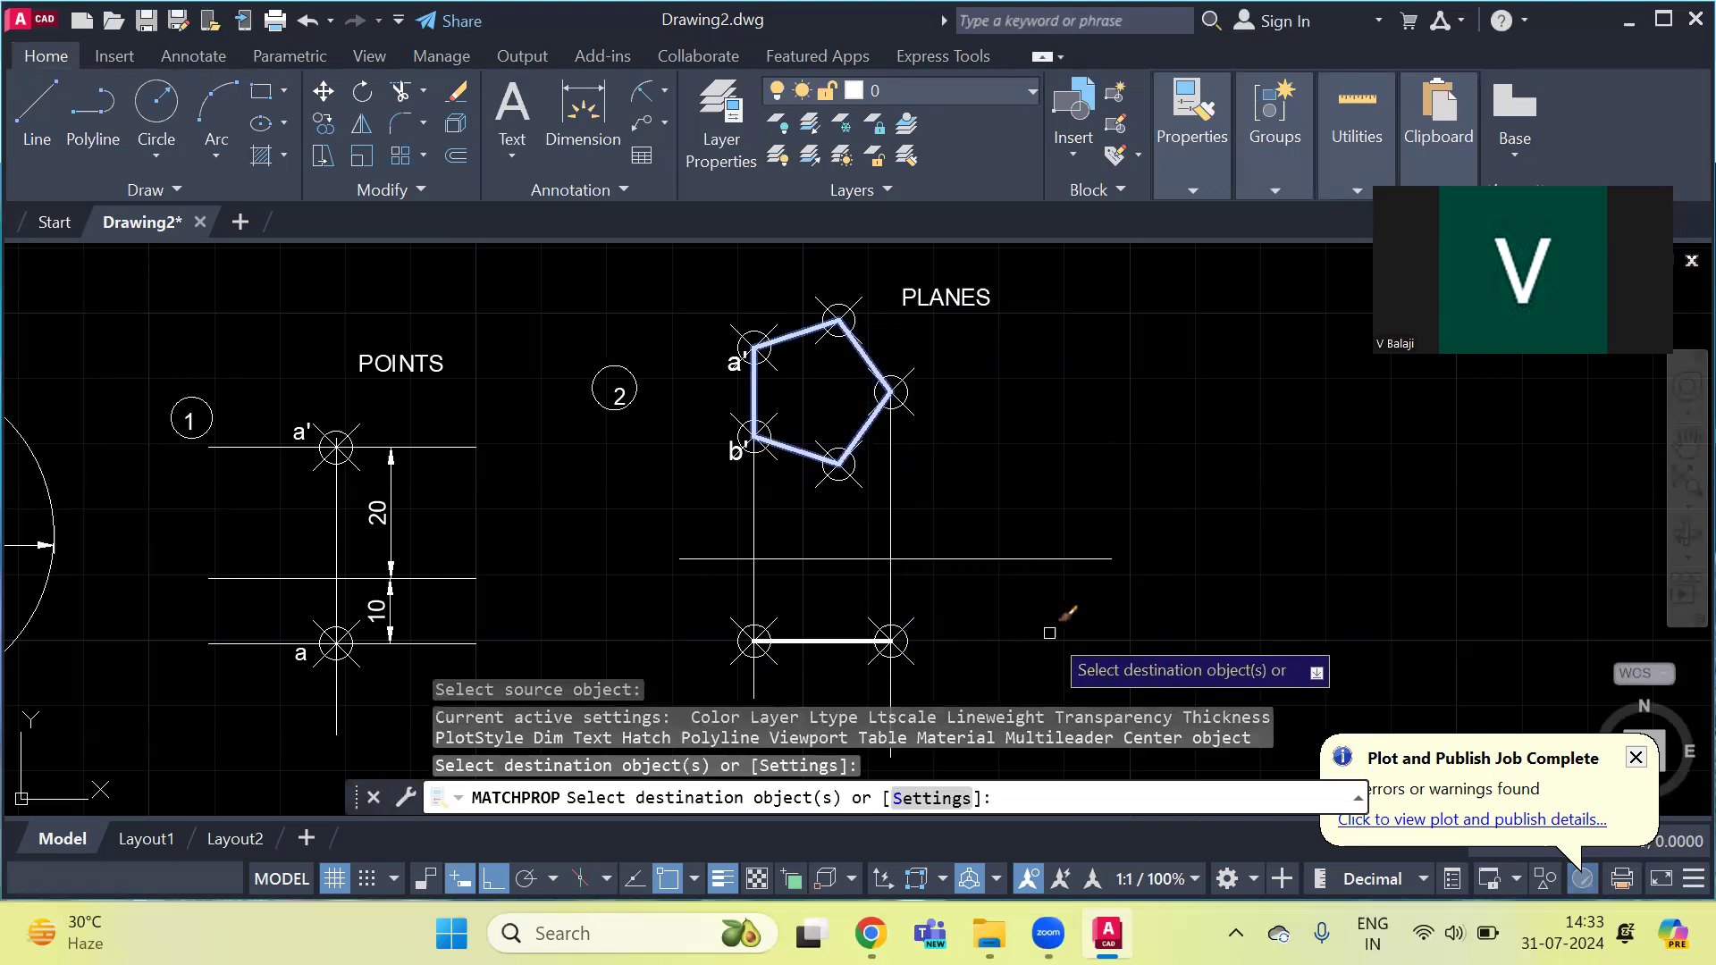
key(Escape)
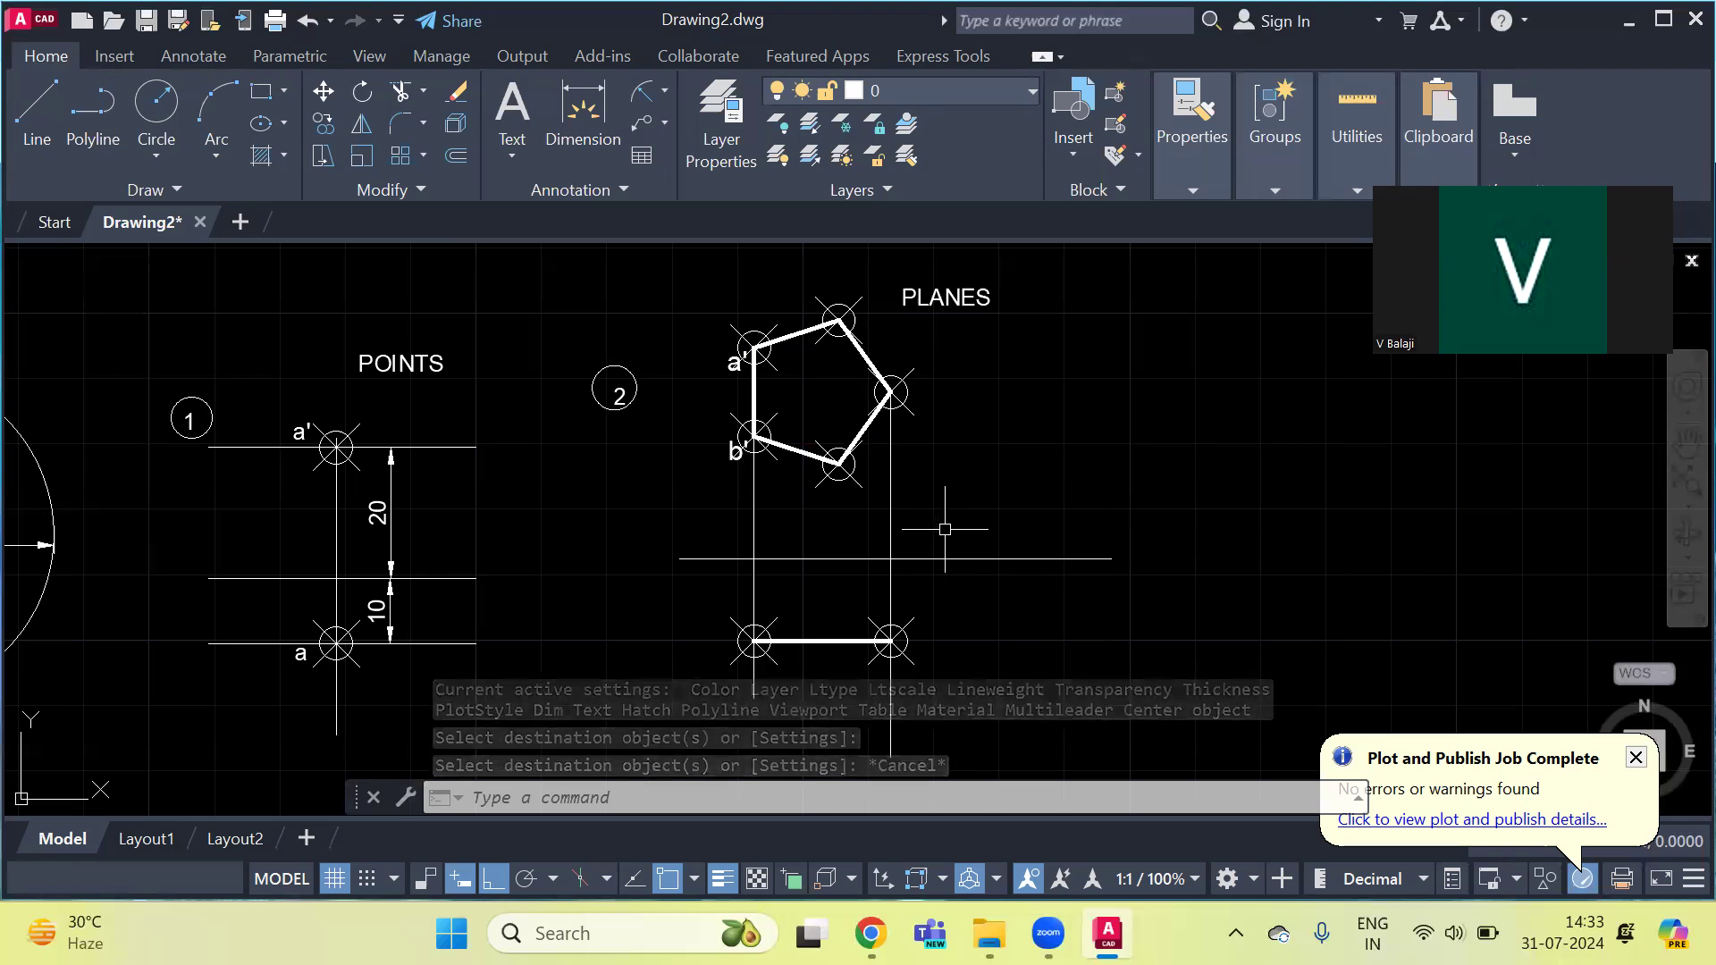
Step: Check the pentagon's lineweight in its object properties, then clear the selection
text(p)
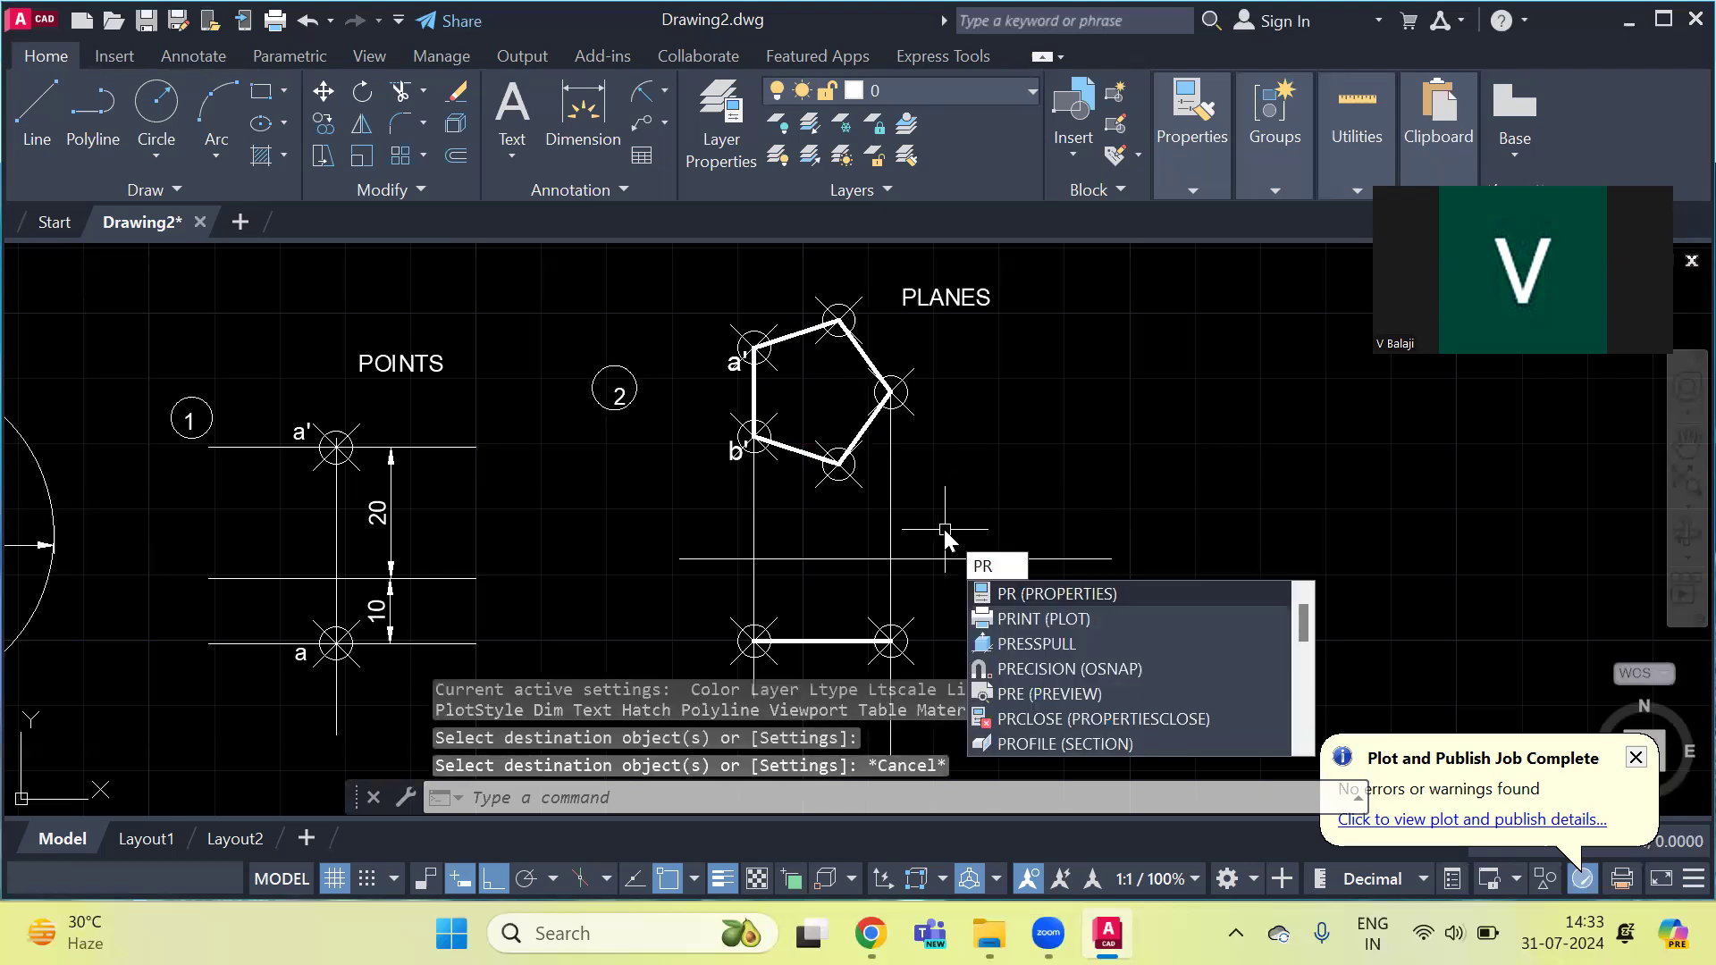
key(Return)
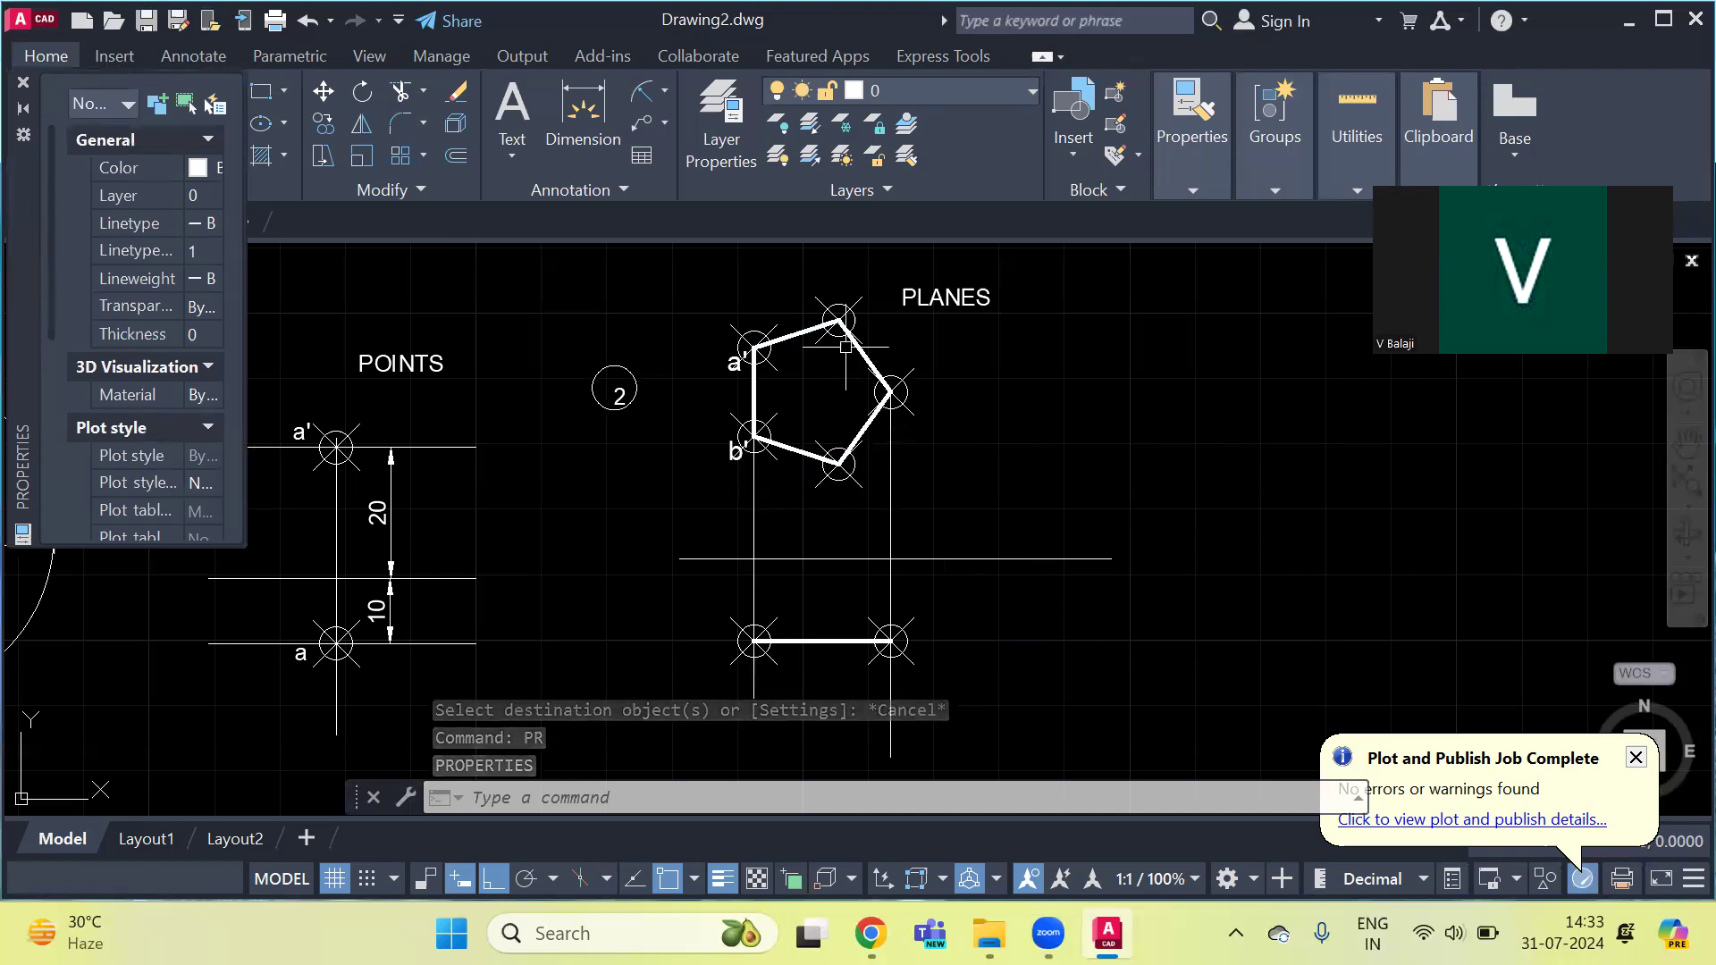
click(801, 331)
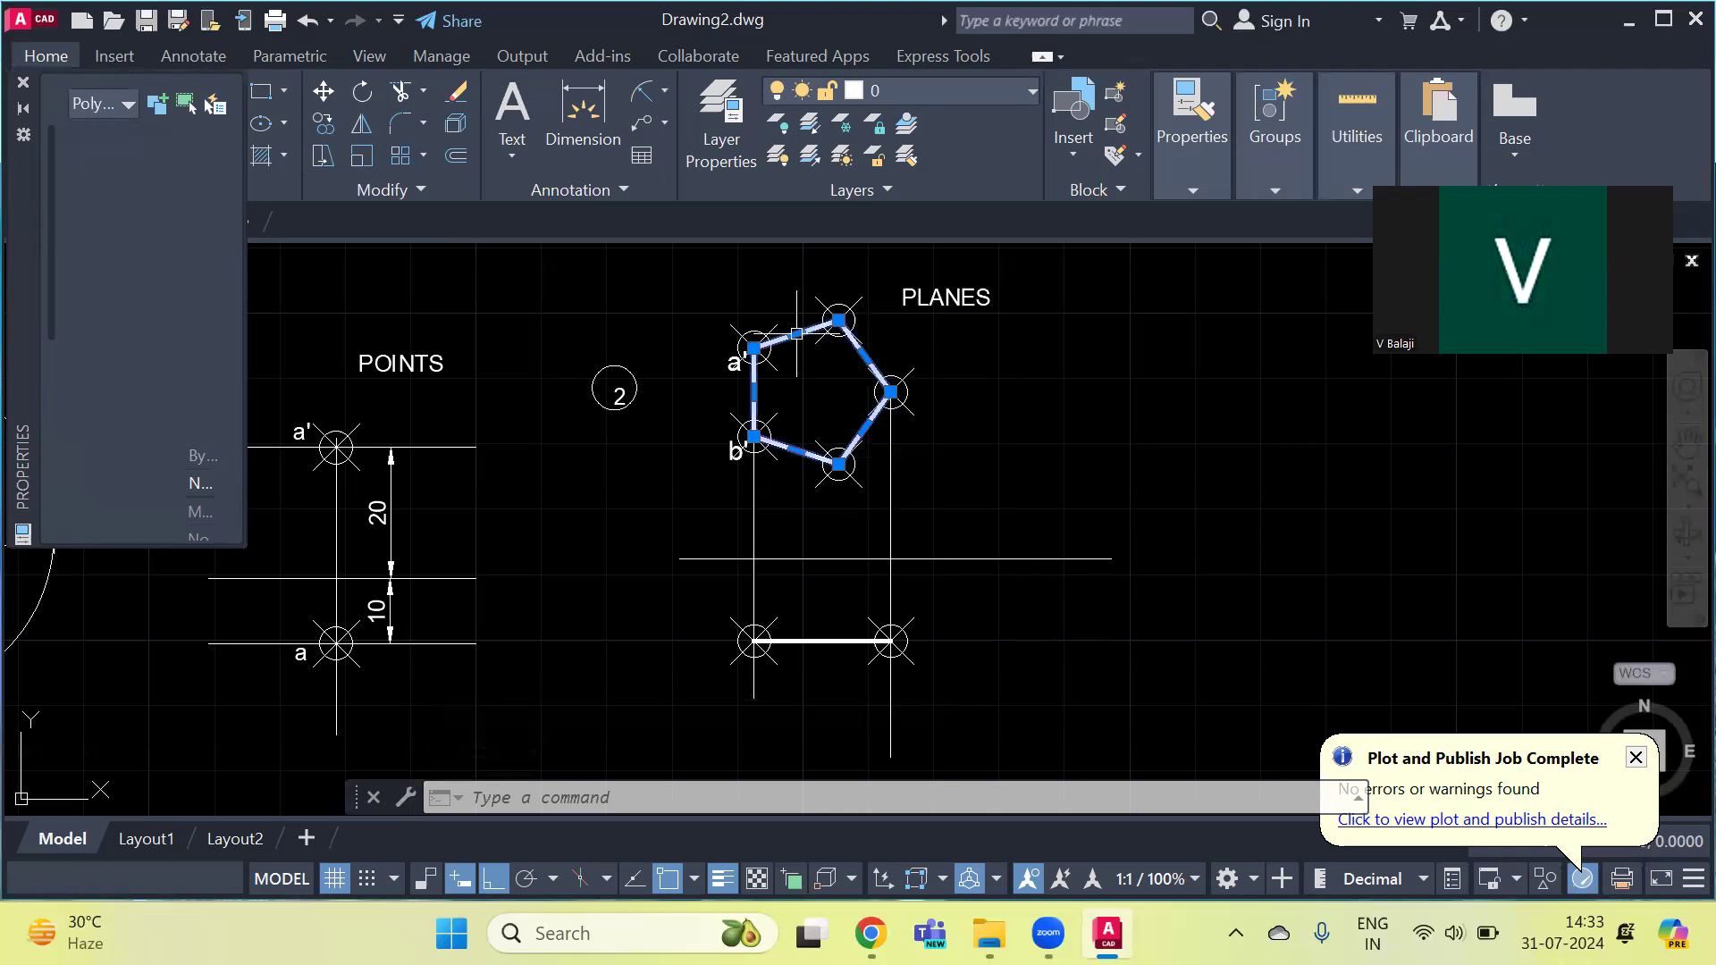
mouse_move(799, 335)
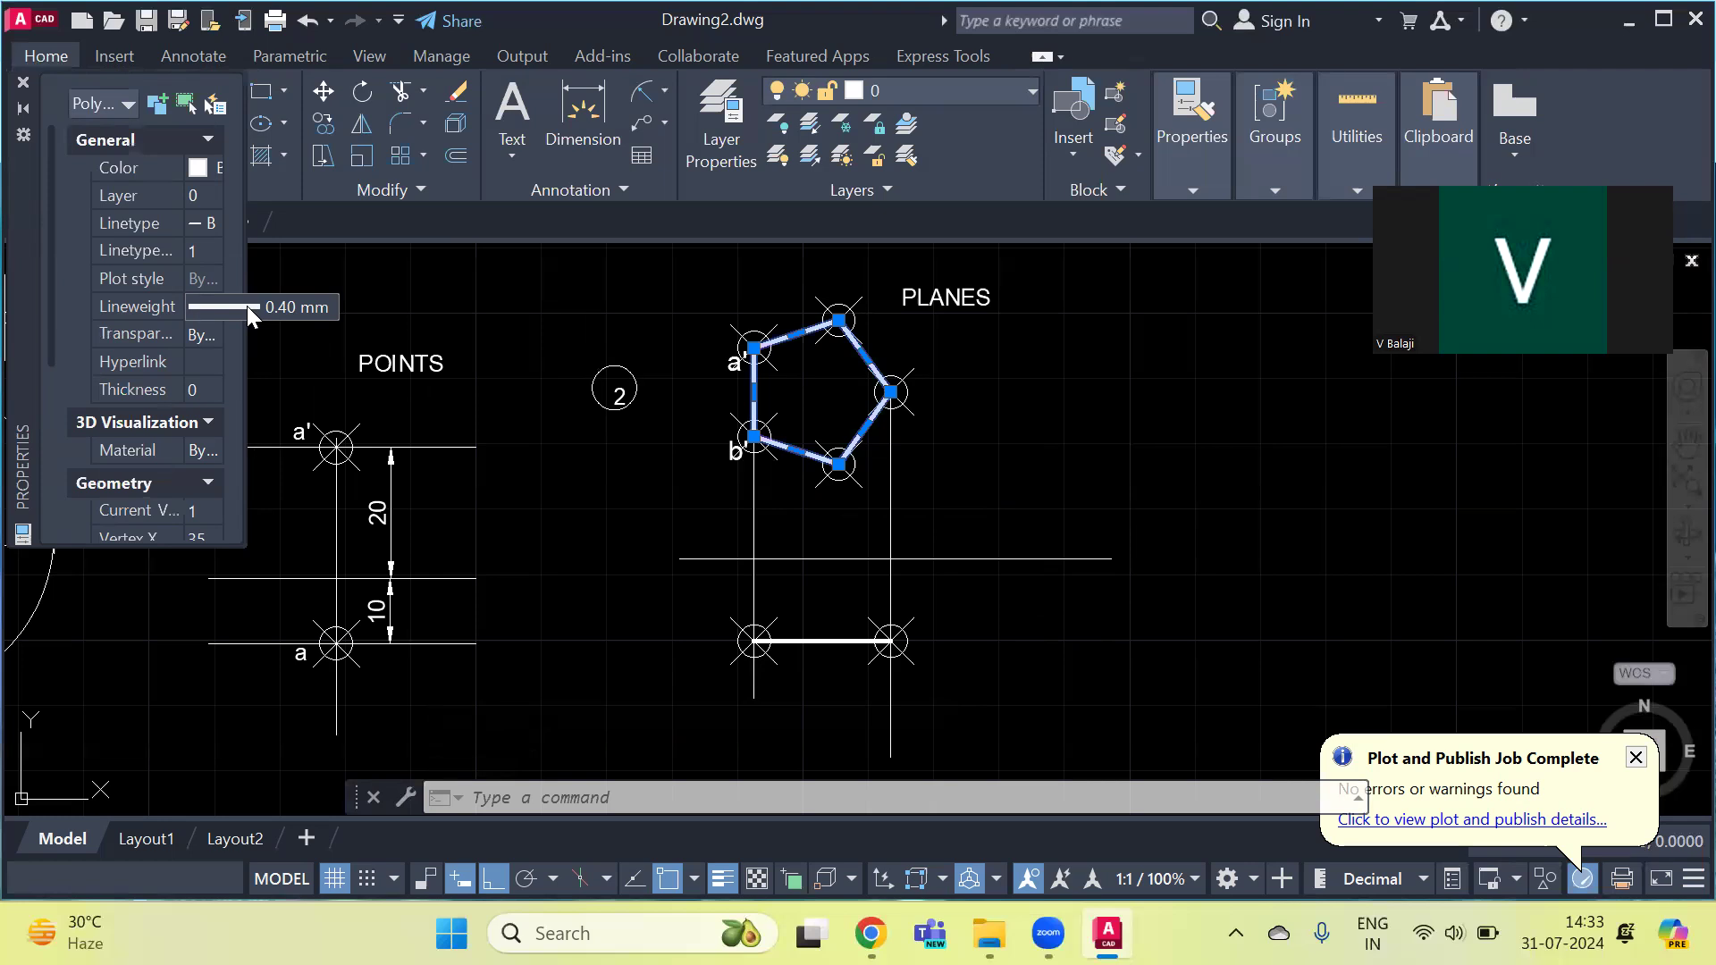
key(Escape)
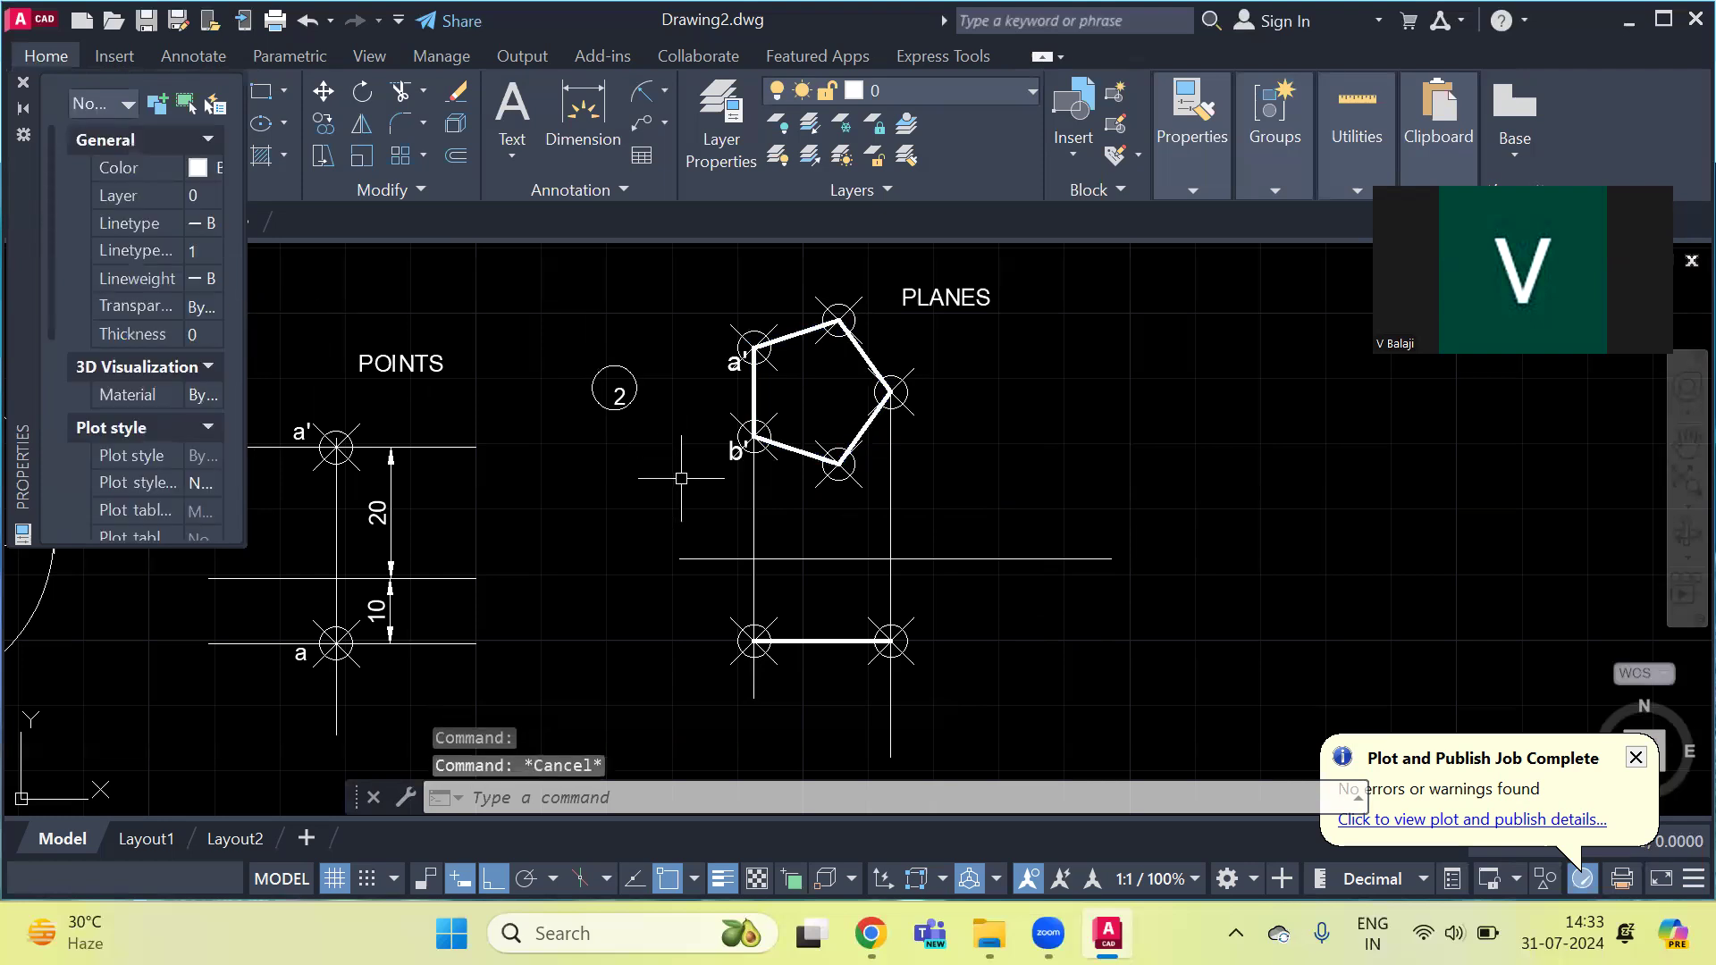
key(Escape)
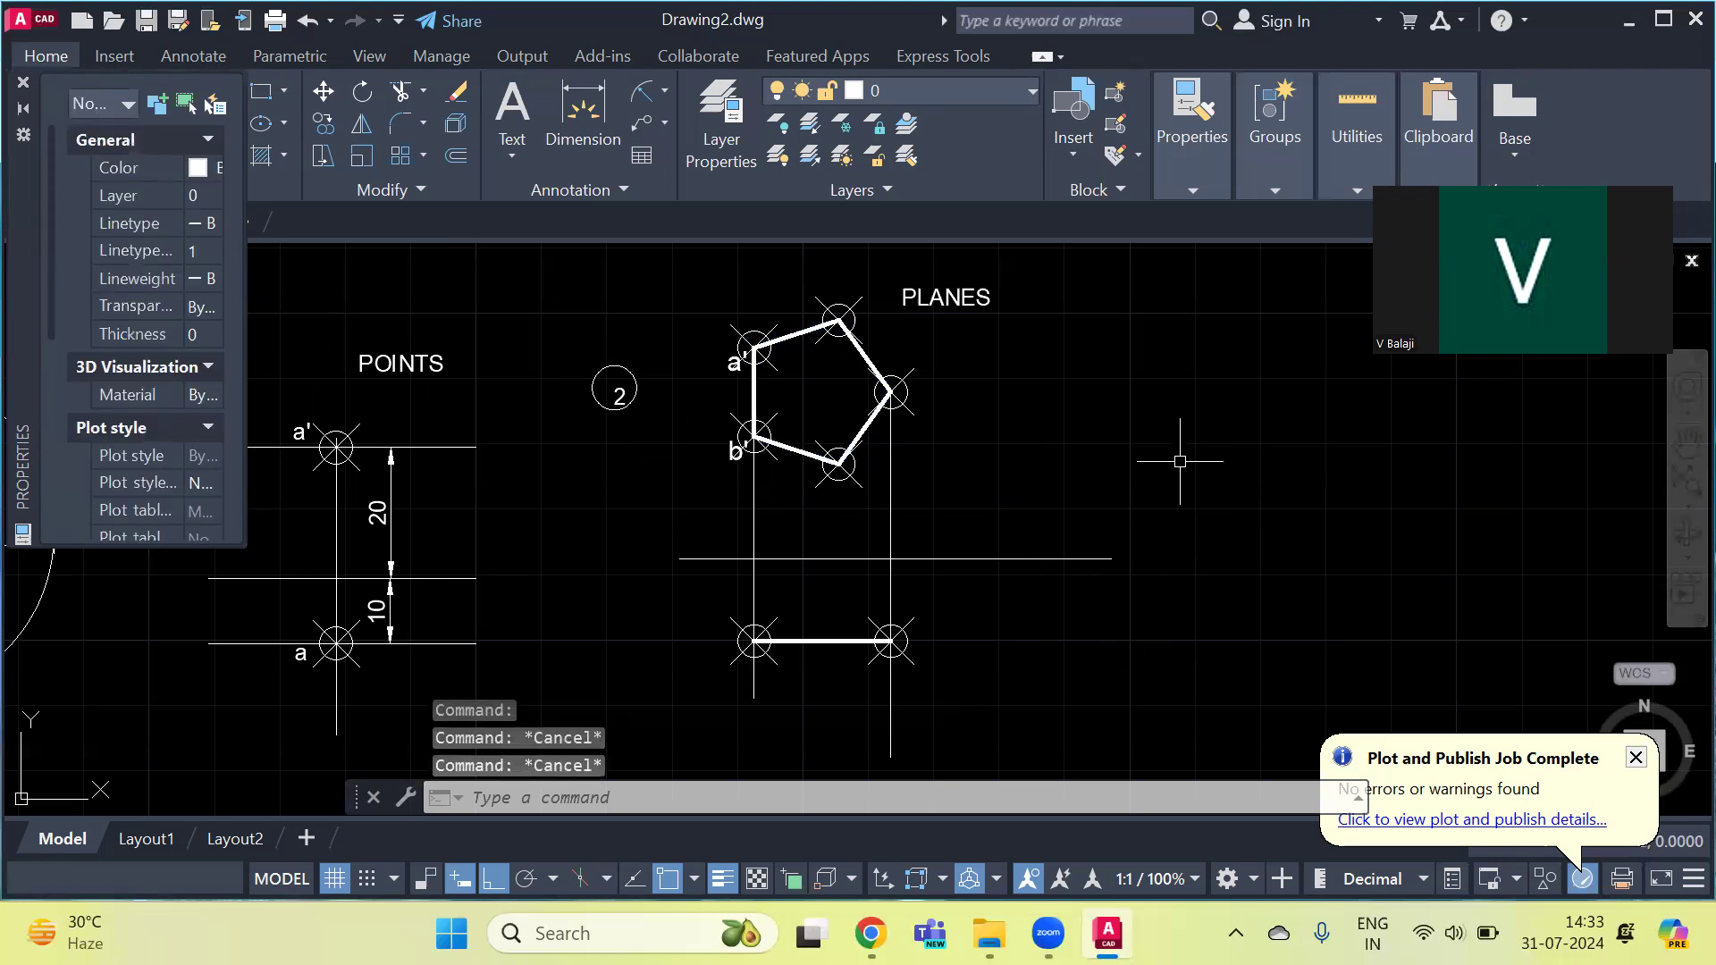
text(p)
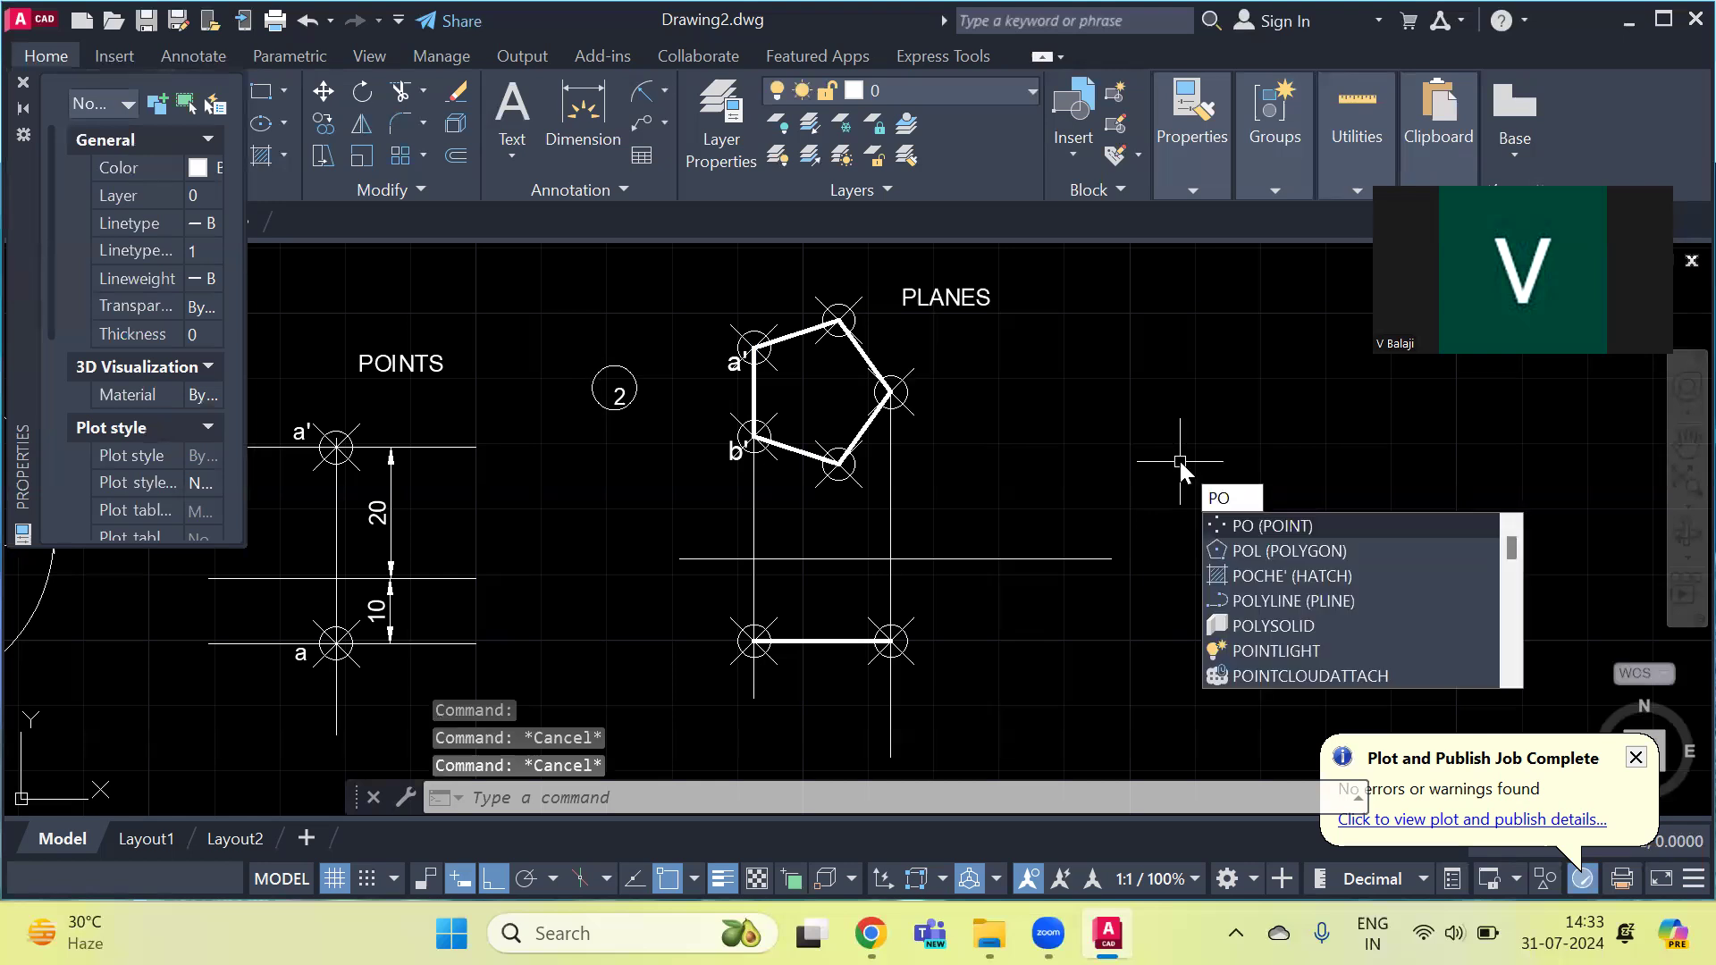
key(Escape)
key(Escape)
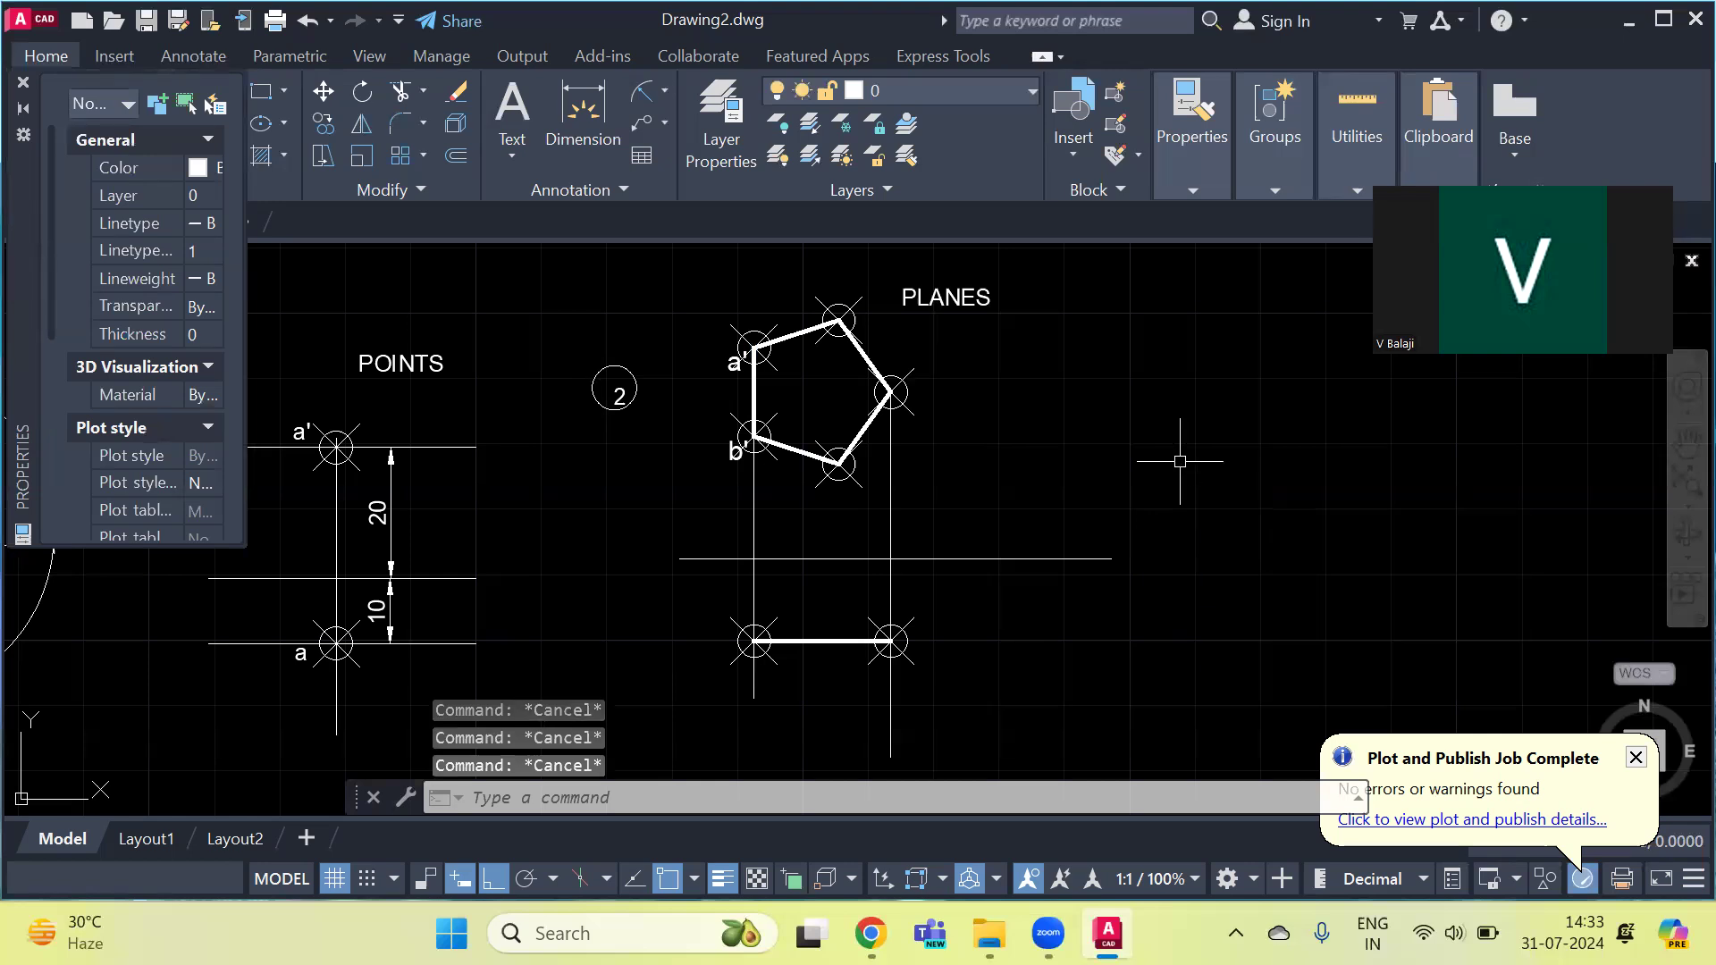
text(t)
key(BackSpace)
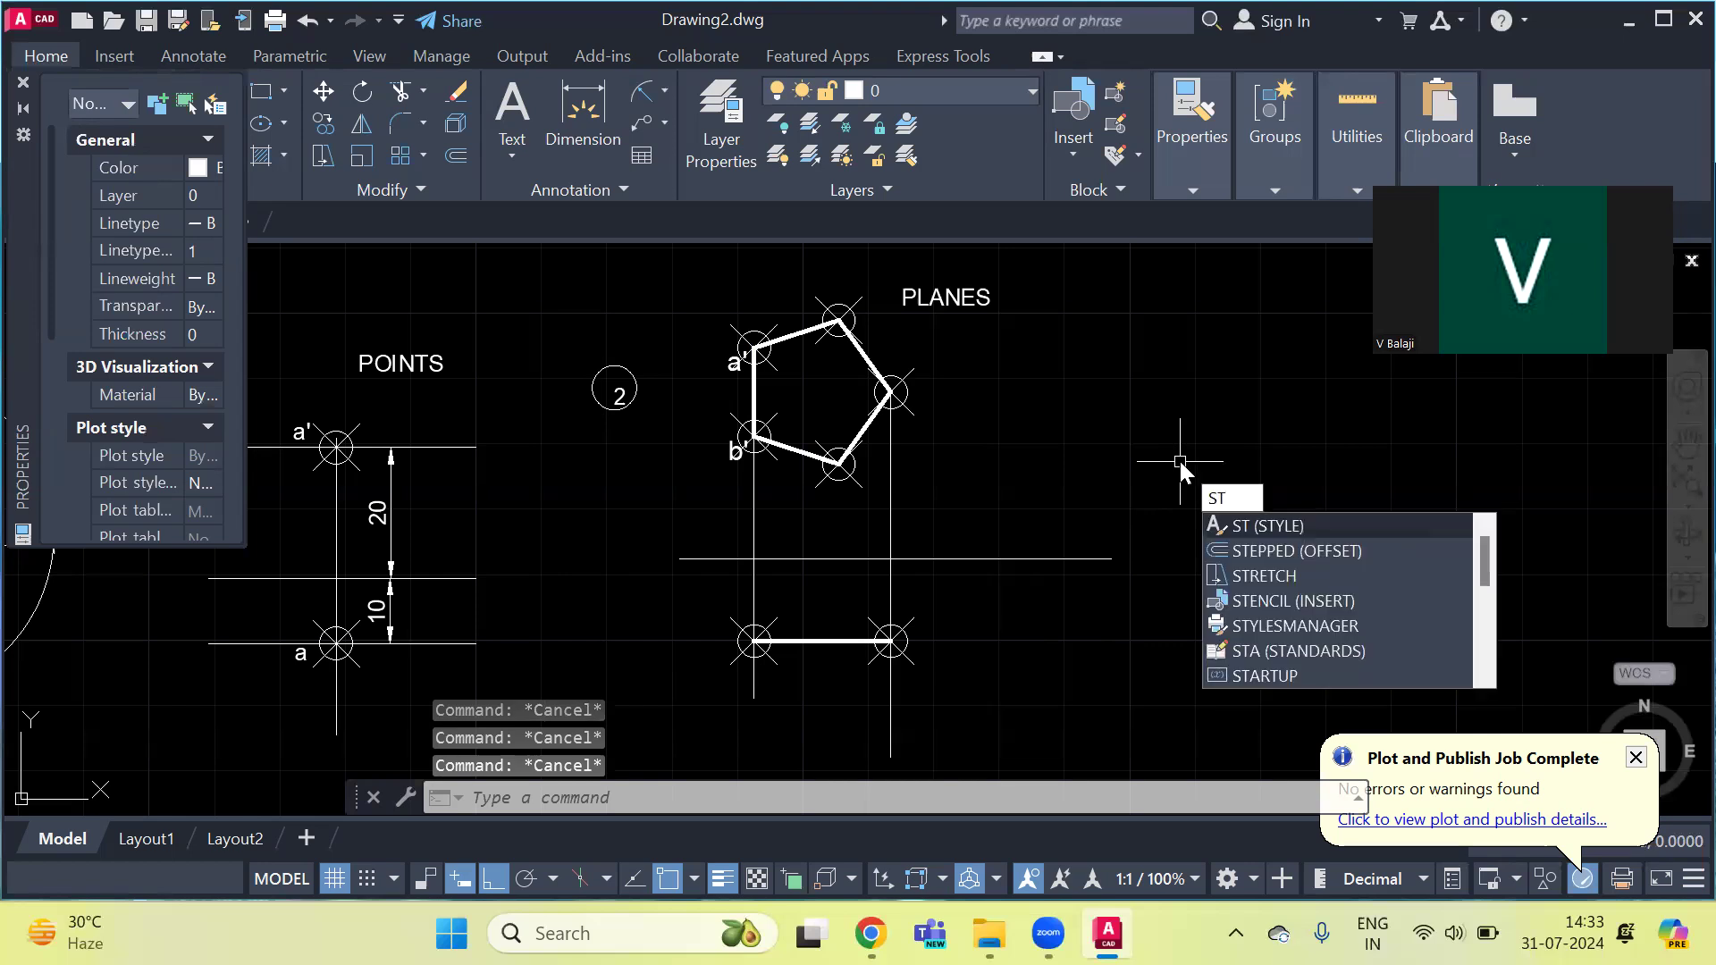
key(Escape)
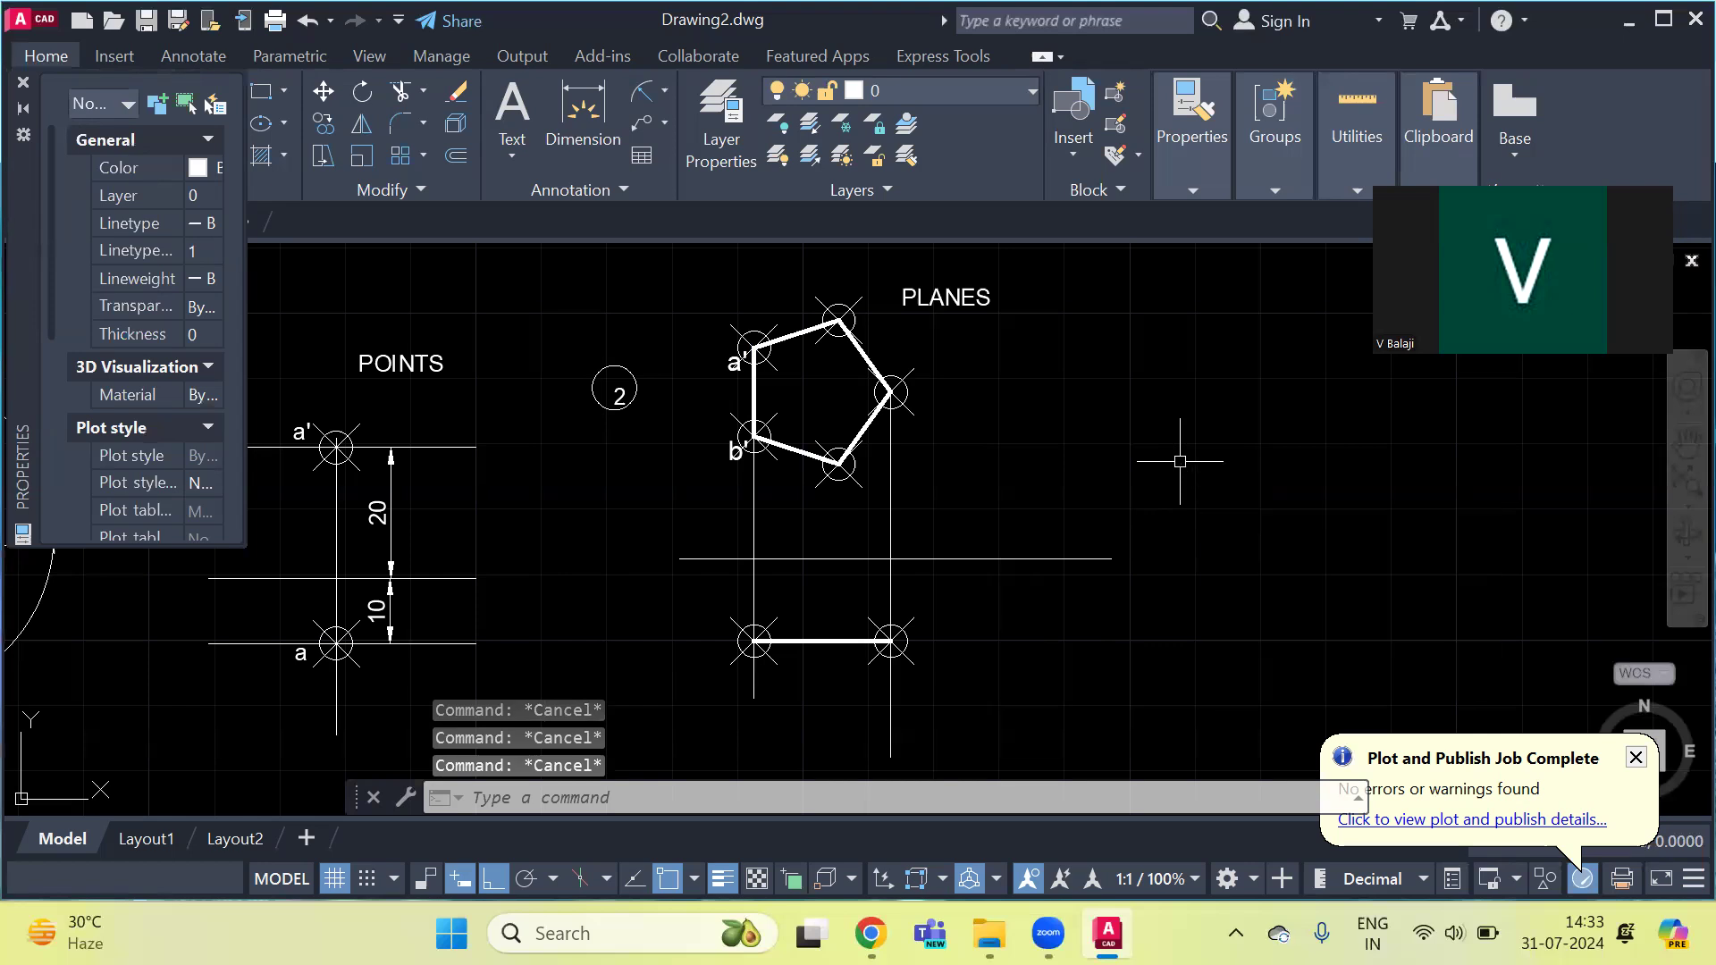
text(lw)
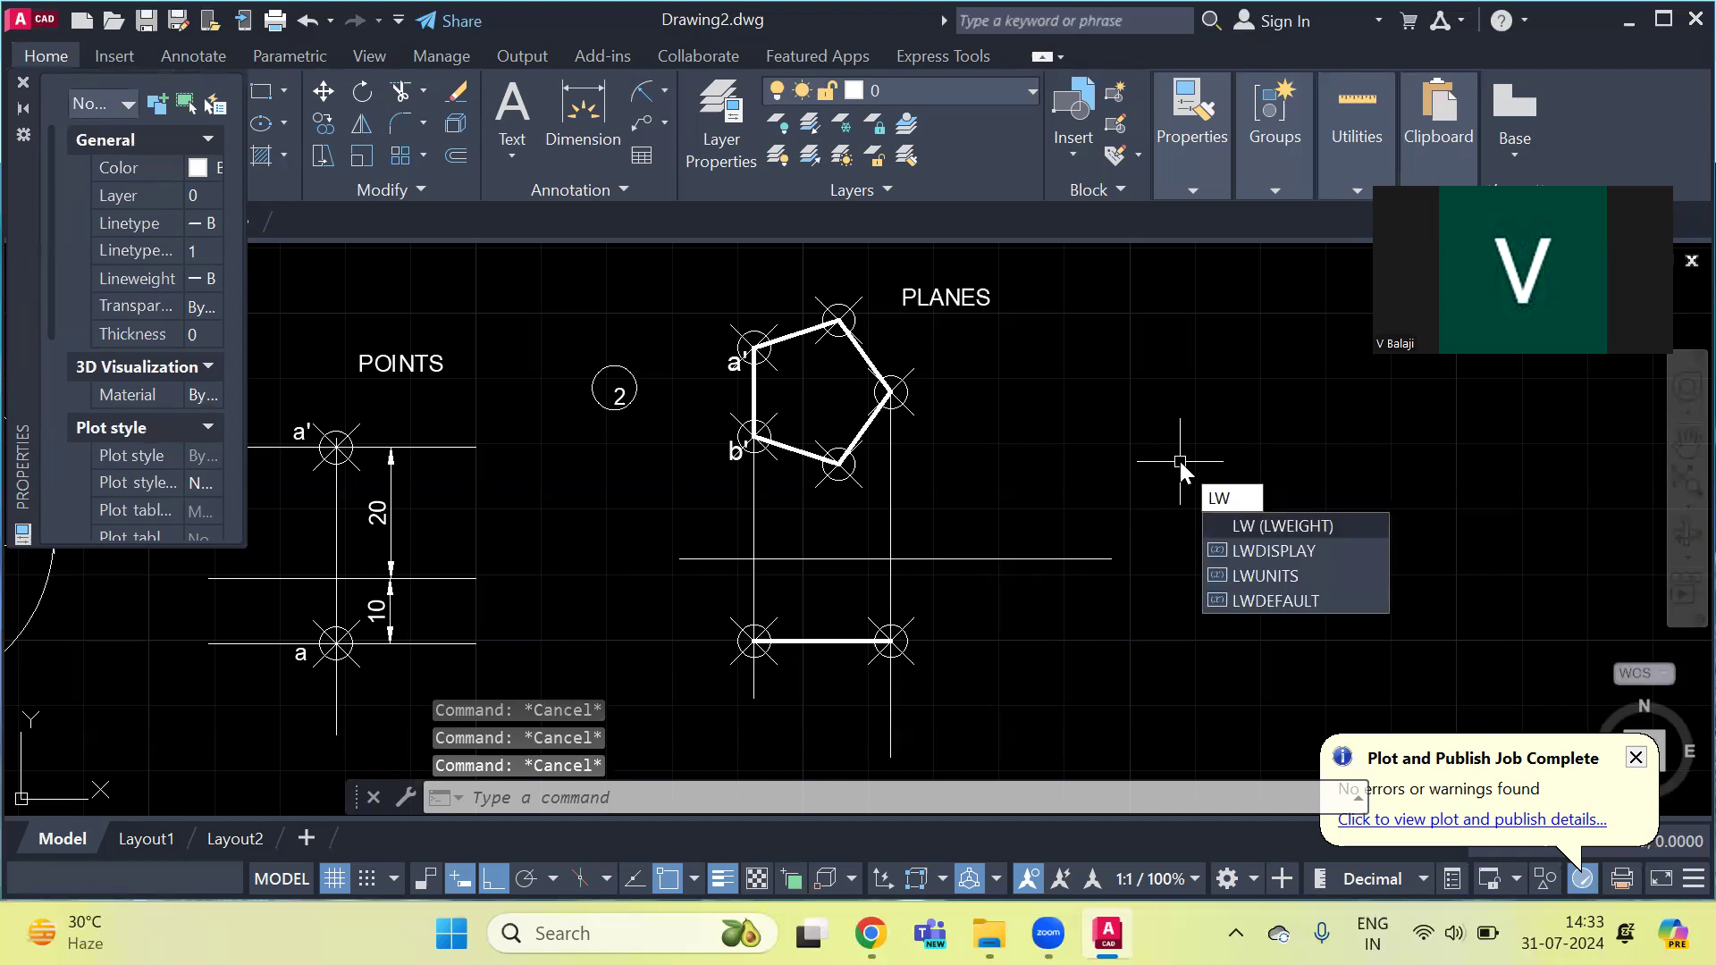
key(BackSpace)
key(BackSpace)
key(Escape)
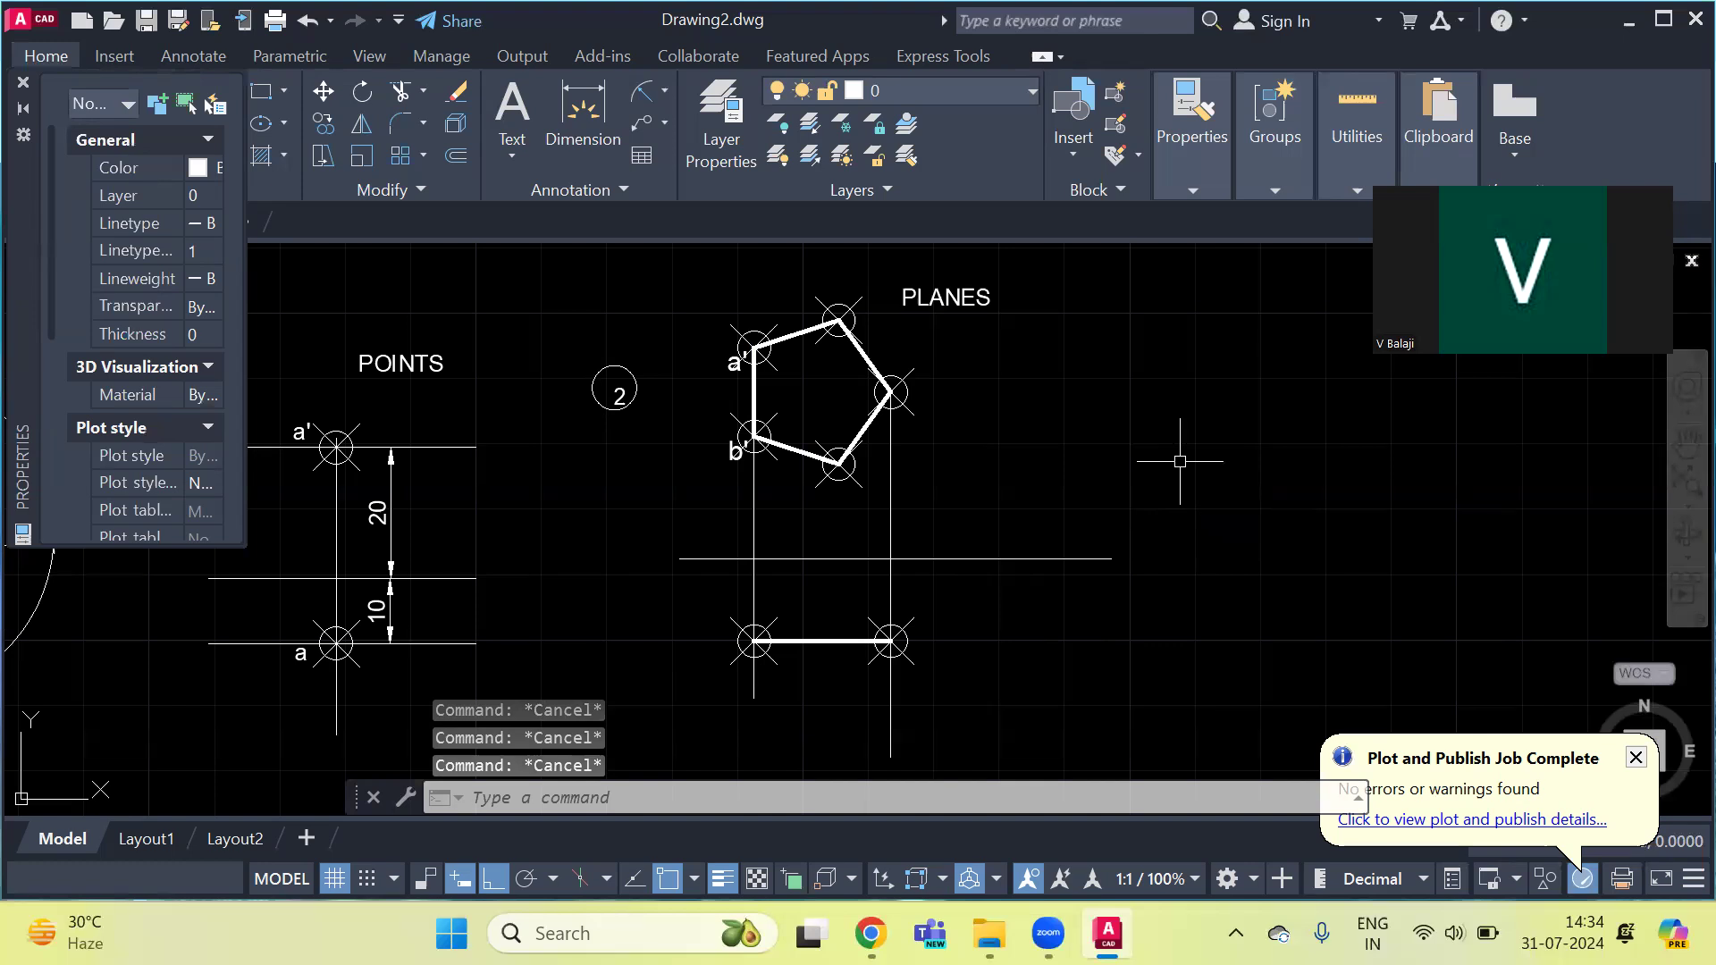
text(ma)
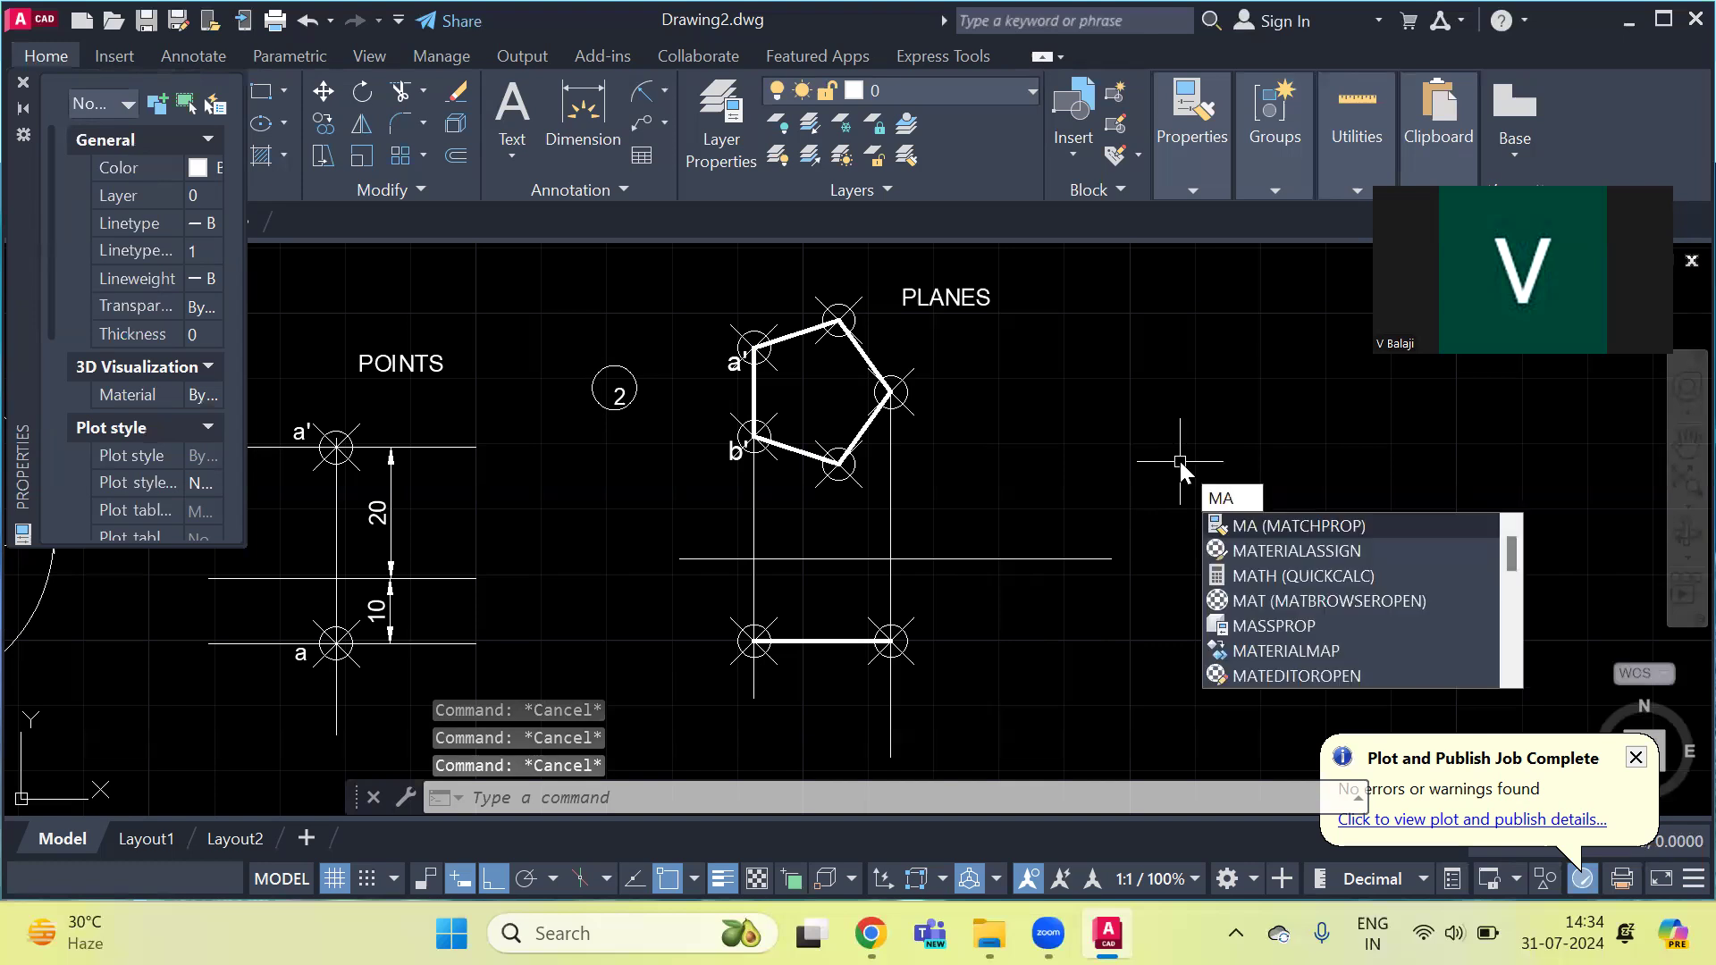
key(Escape)
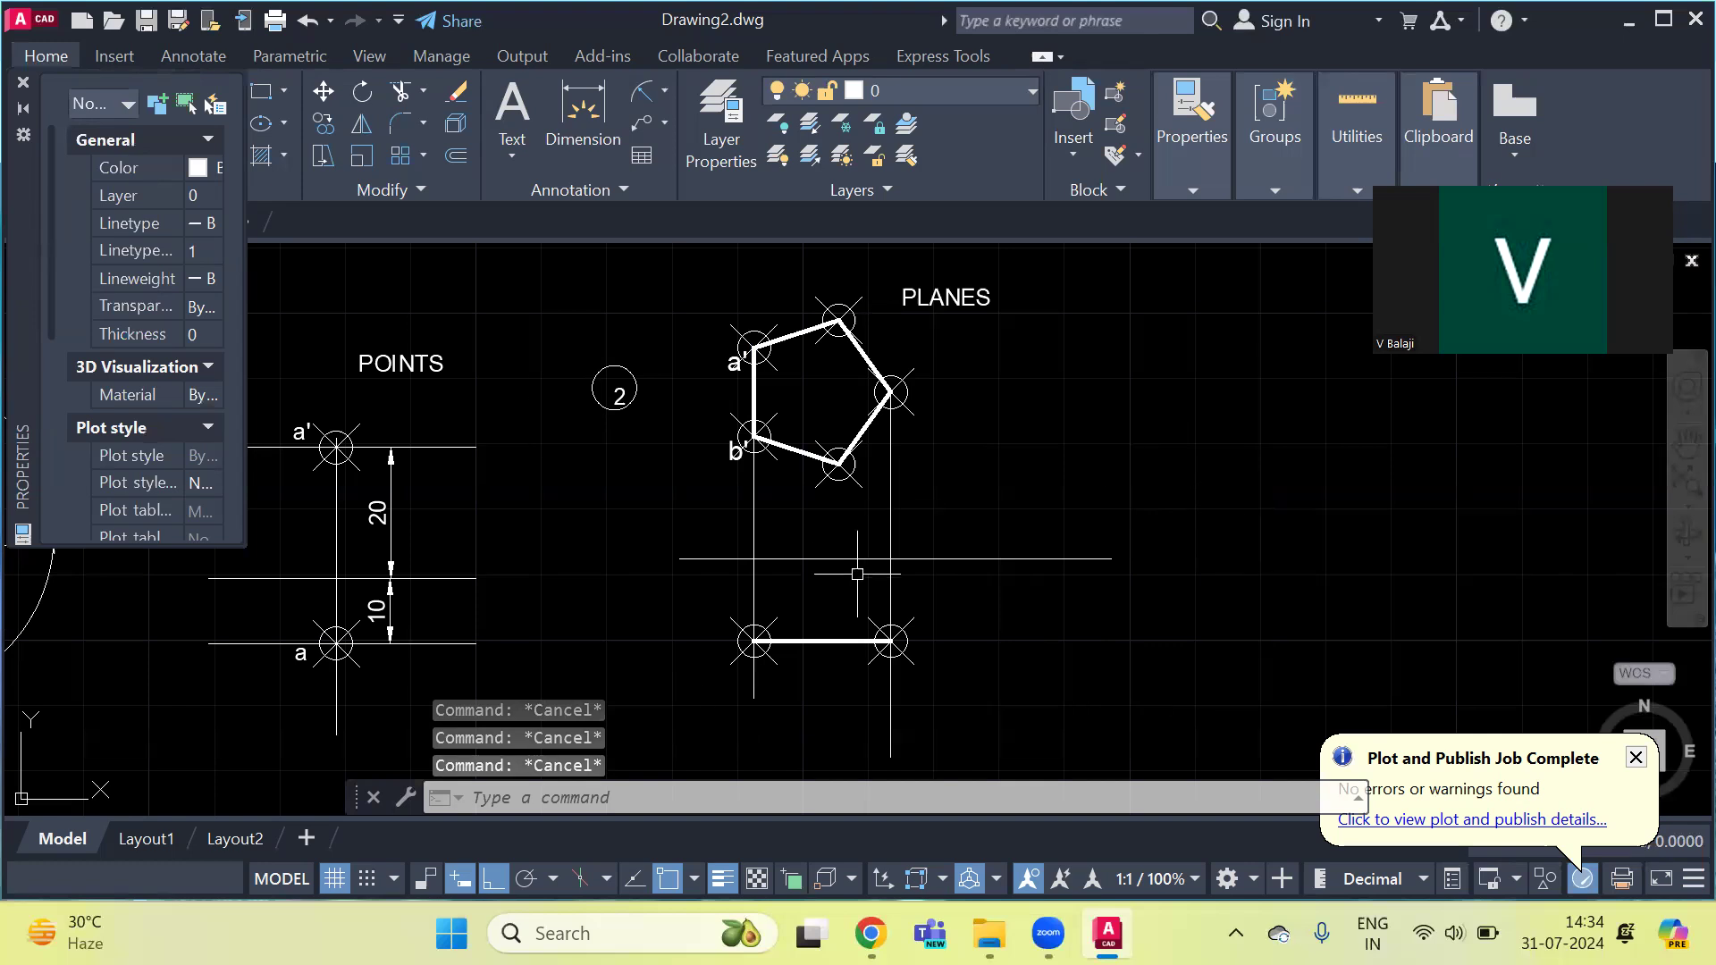